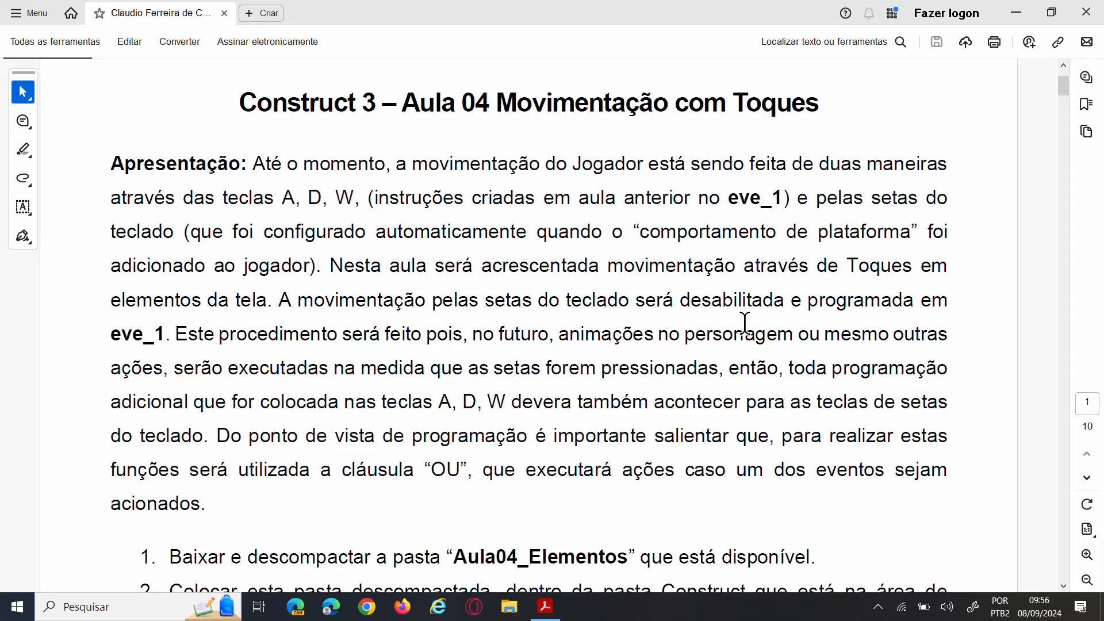
Read the first instructions of the lesson PDF and open the Aula04_Elementos folder inside the Construct folder in File Explorer.
scroll(745, 323, down, 5)
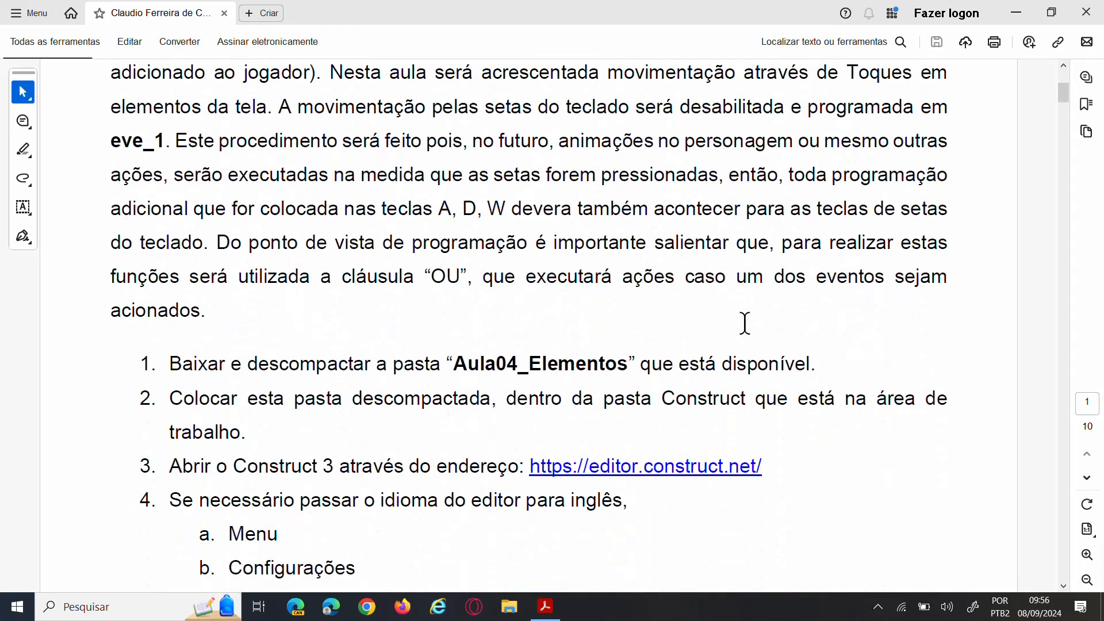
scroll(854, 369, down, 1)
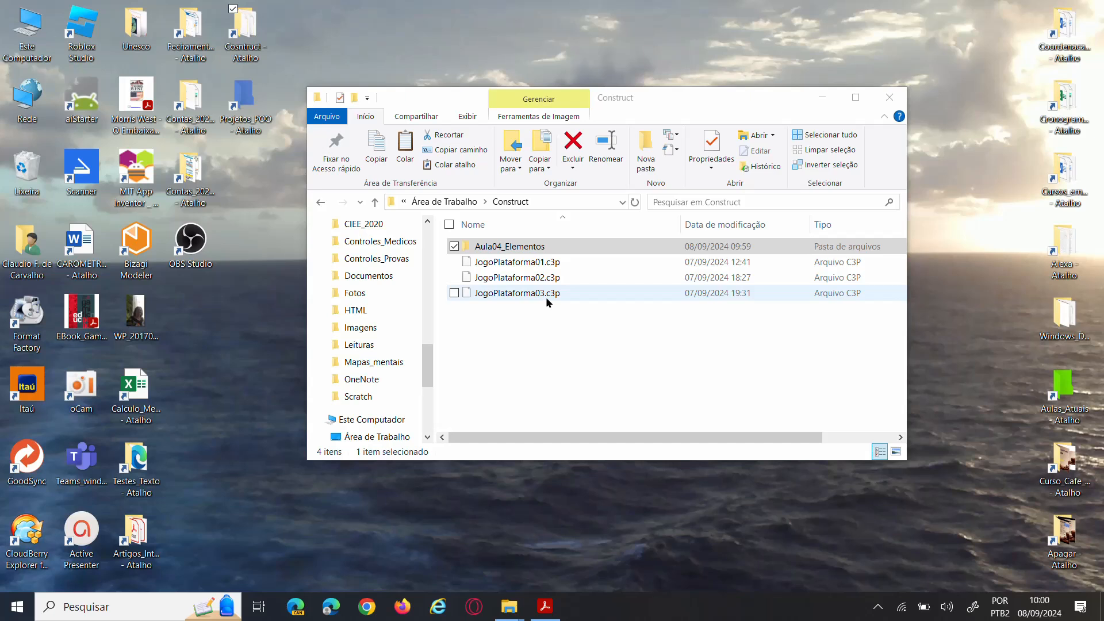
click(514, 248)
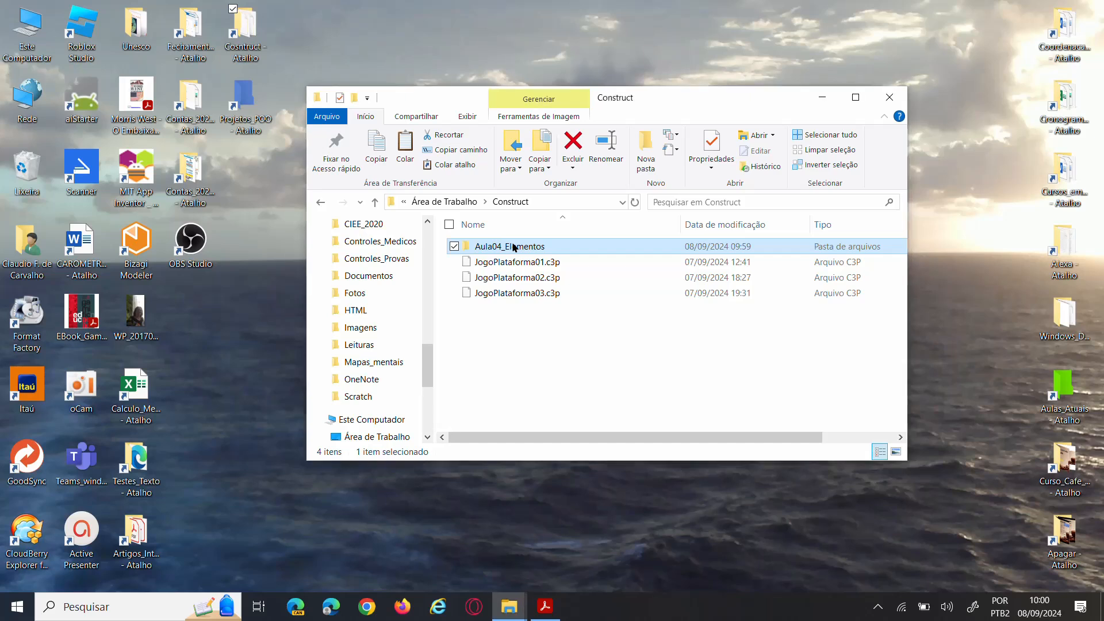
double_click(513, 248)
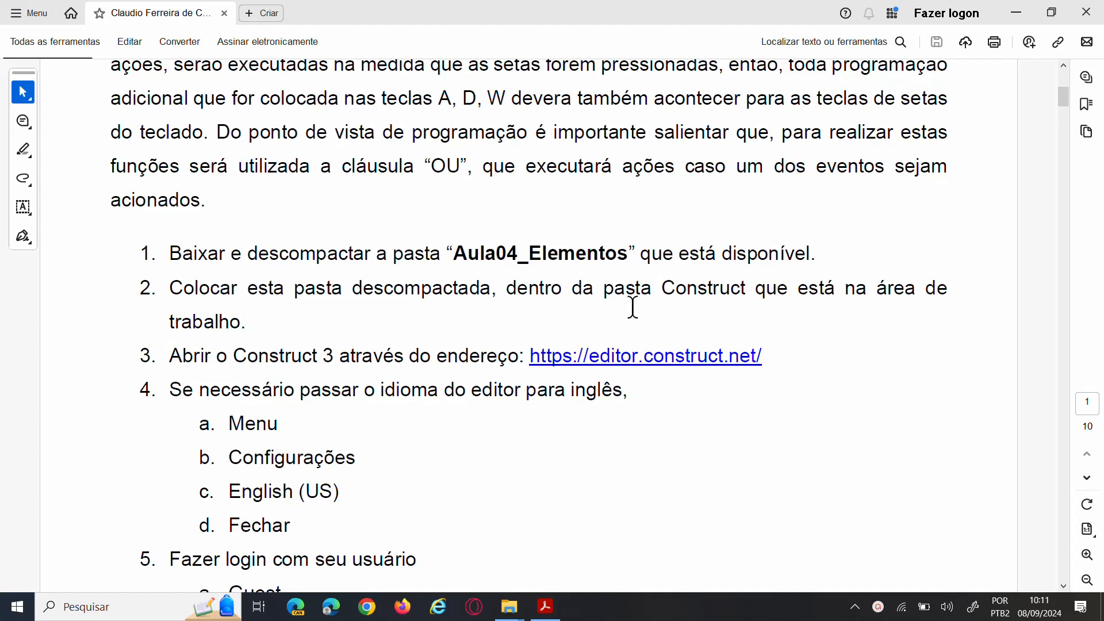
Open the Construct 3 editor from the link in the lesson PDF and dismiss the page translation offer.
click(613, 367)
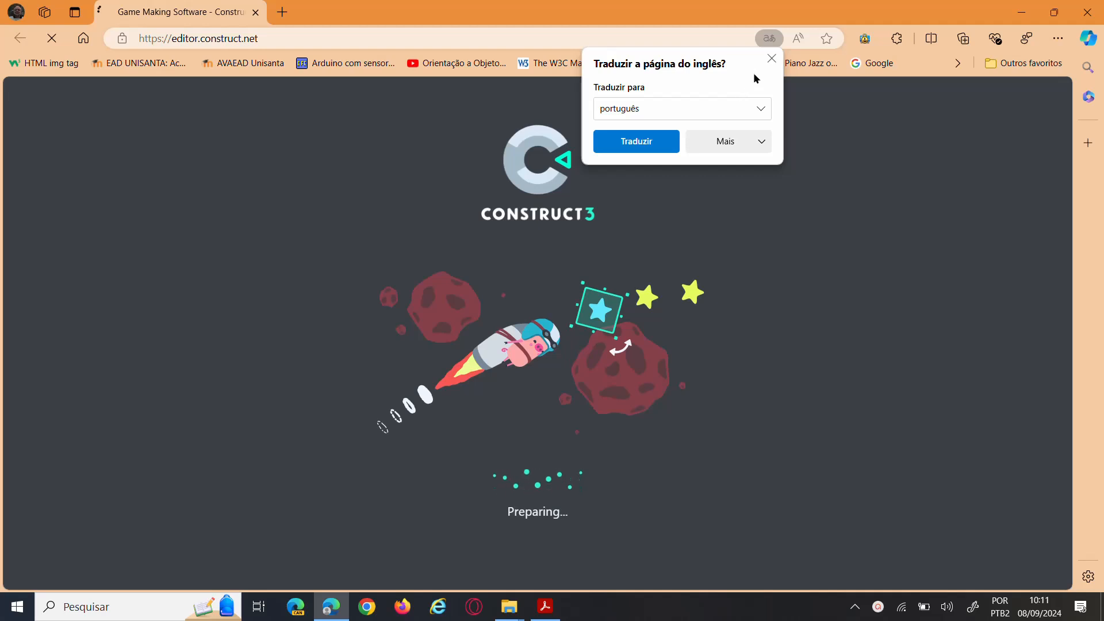
click(770, 60)
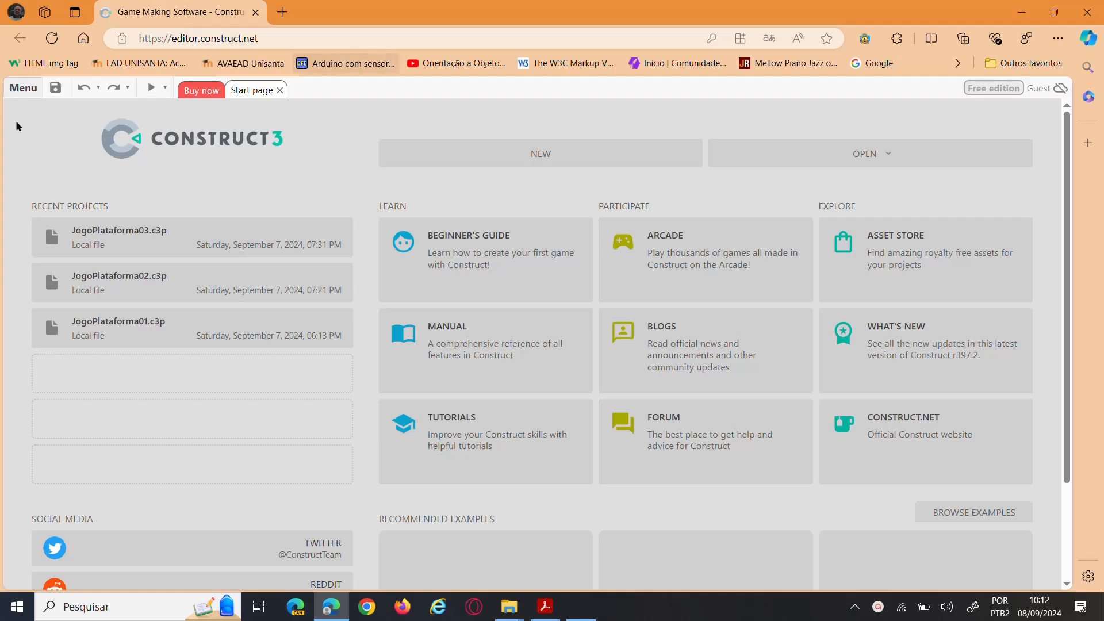
click(24, 89)
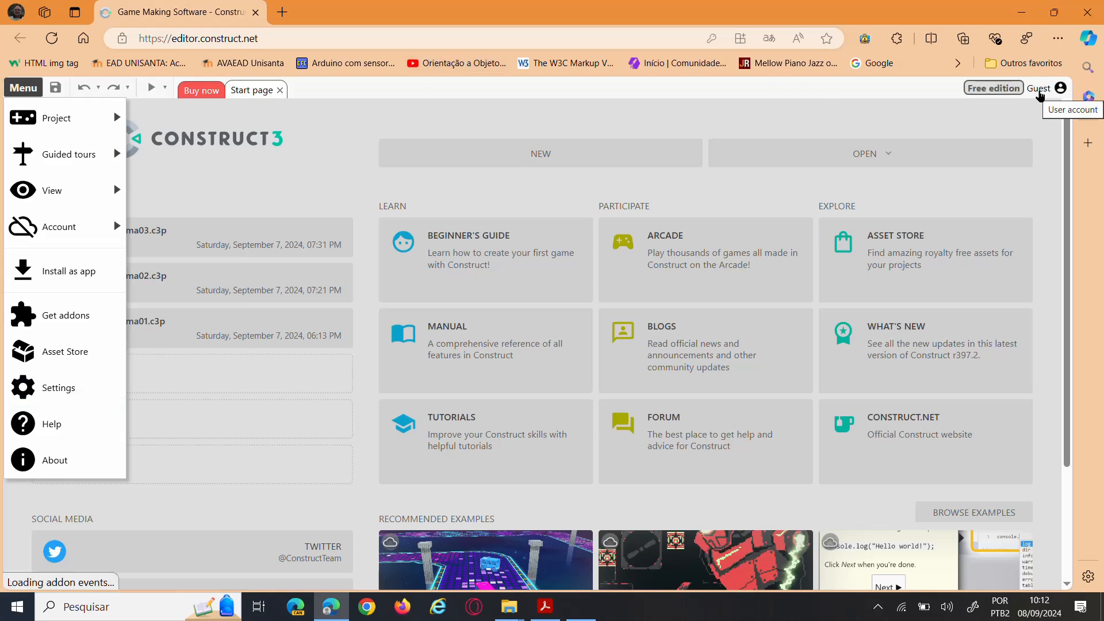
Log in to the Construct account with the saved username and password.
click(1039, 92)
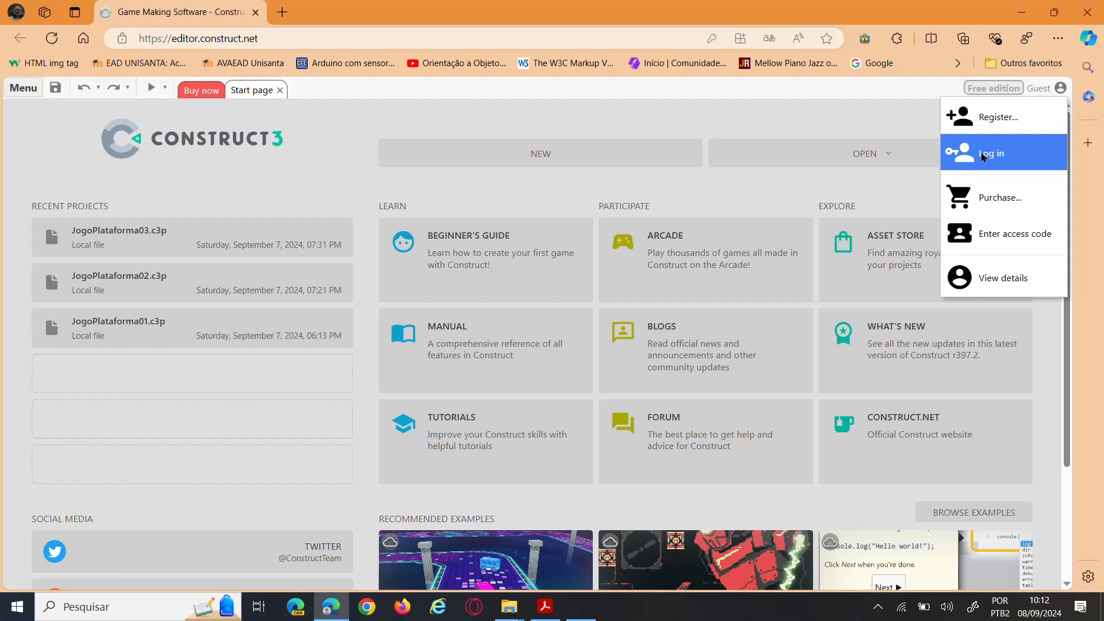
click(983, 155)
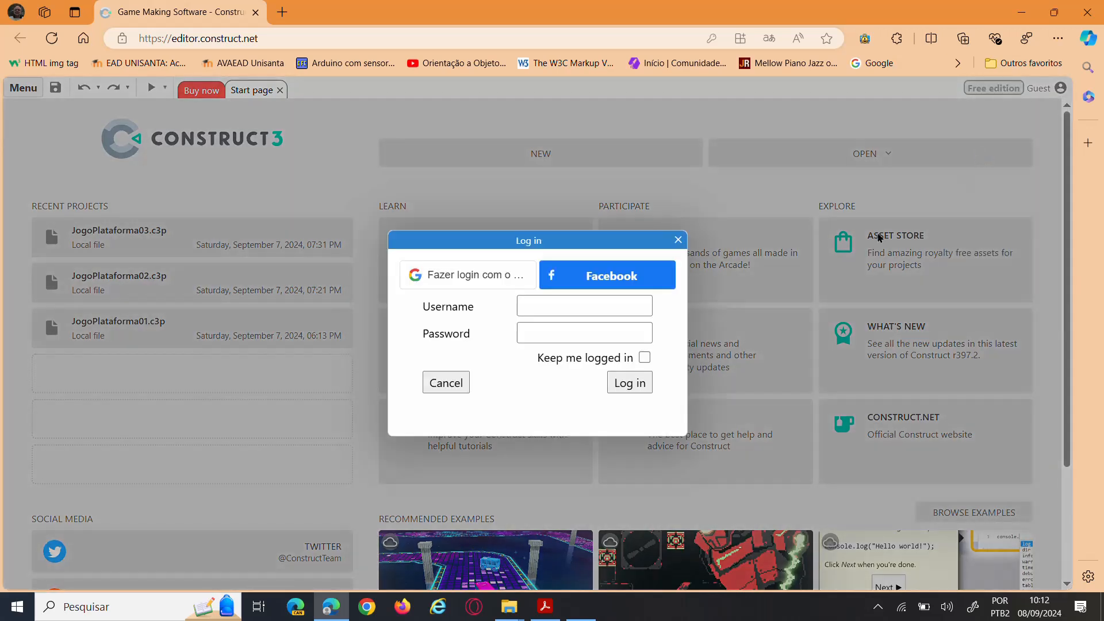
click(581, 303)
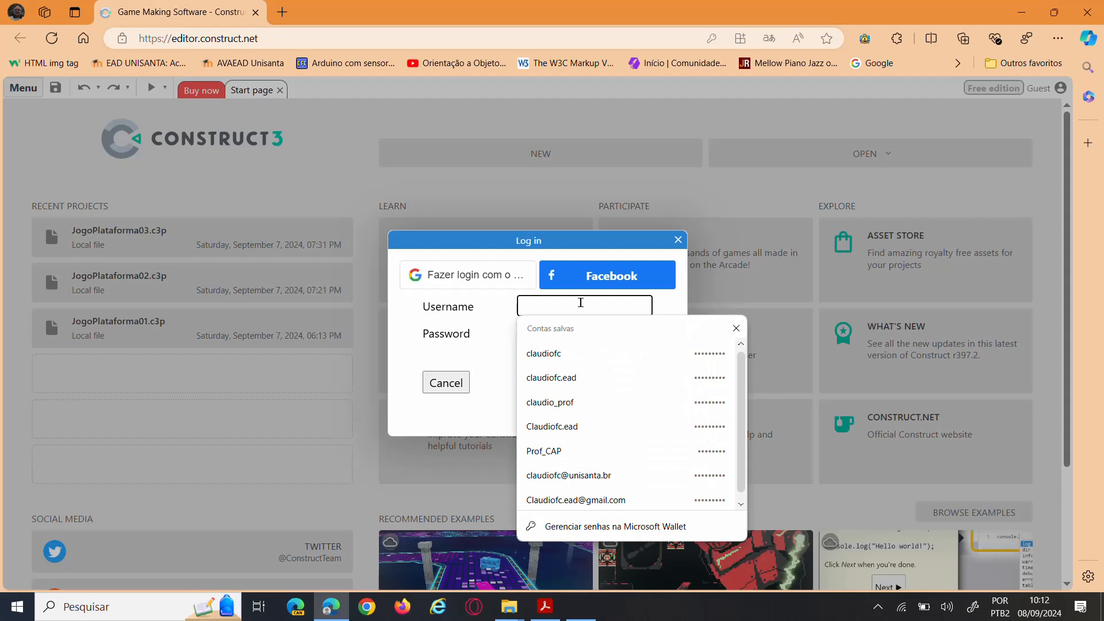
click(573, 357)
click(628, 385)
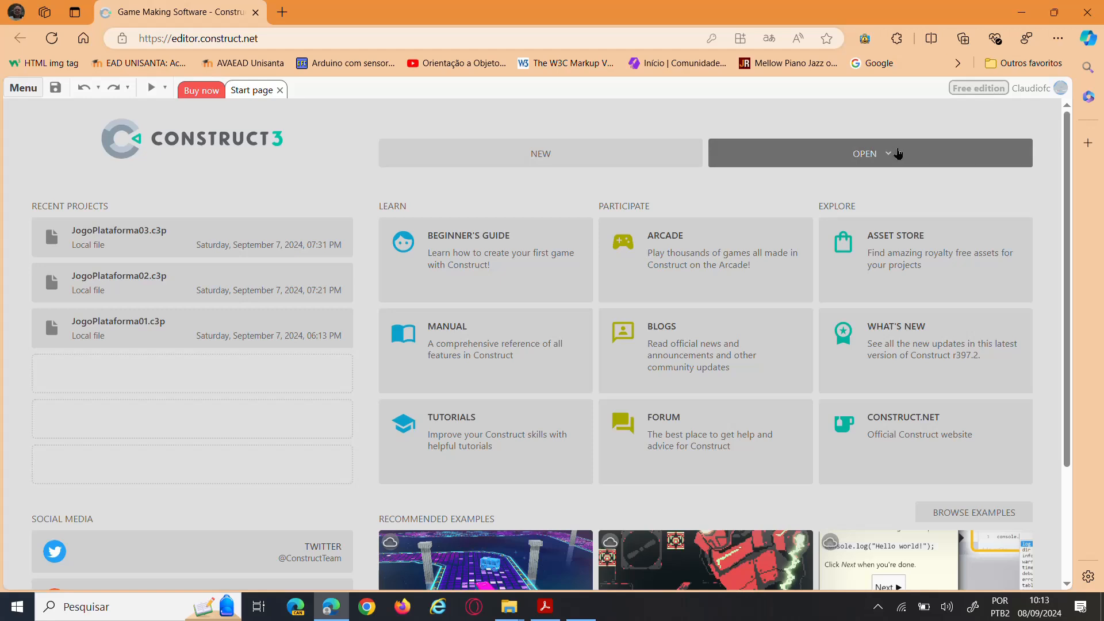
Open the local project file JogoPlataforma03.c3p from the Construct folder.
click(897, 154)
click(792, 219)
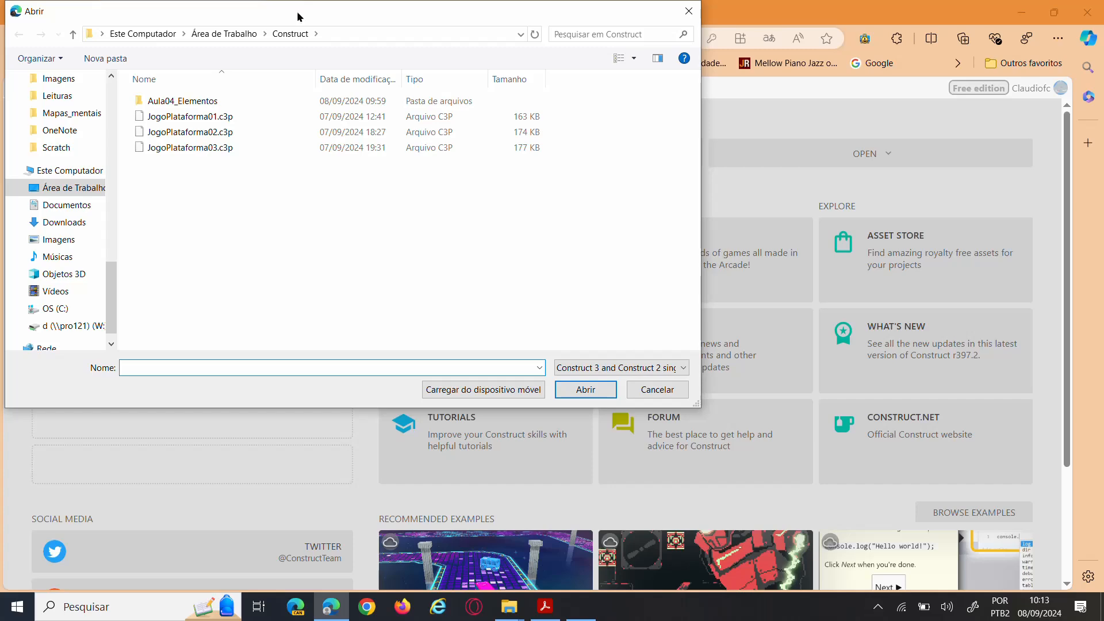
drag(297, 12, 470, 62)
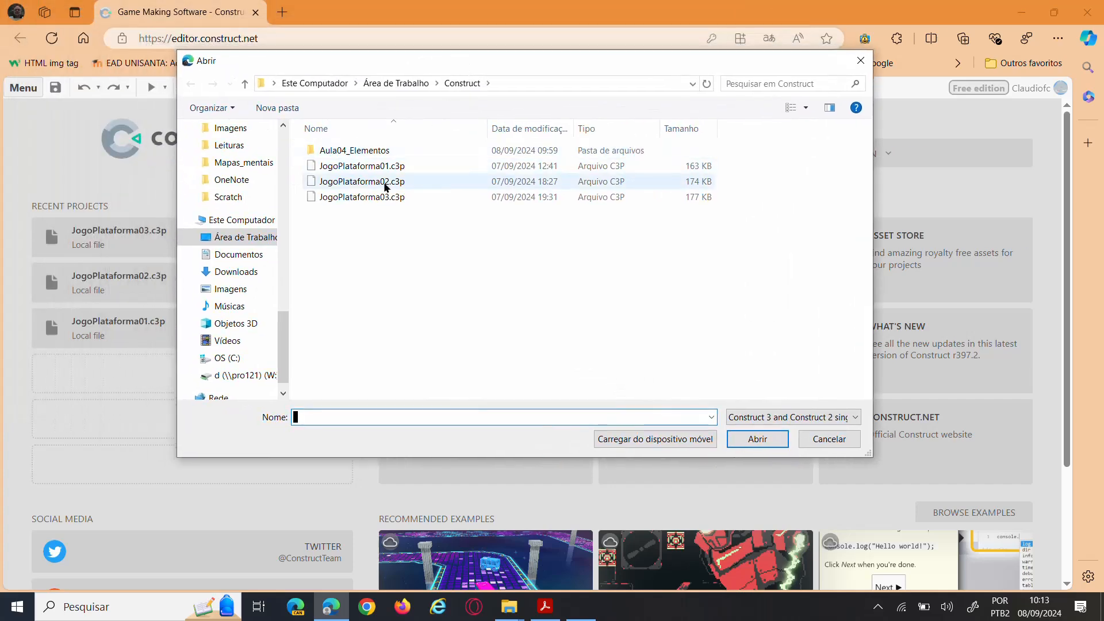
click(361, 198)
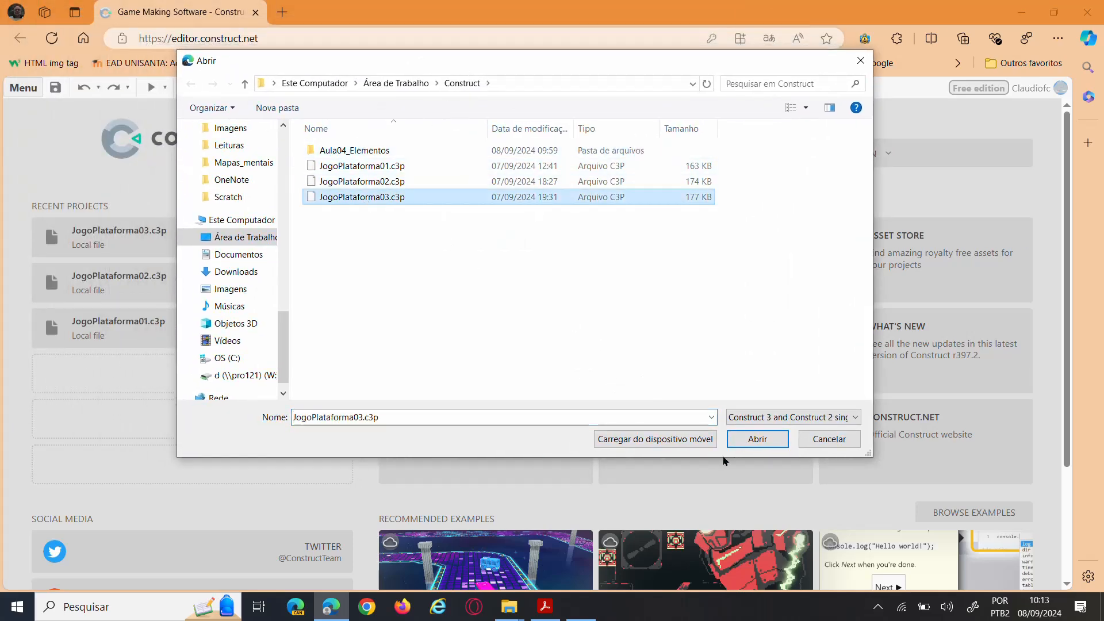
click(758, 442)
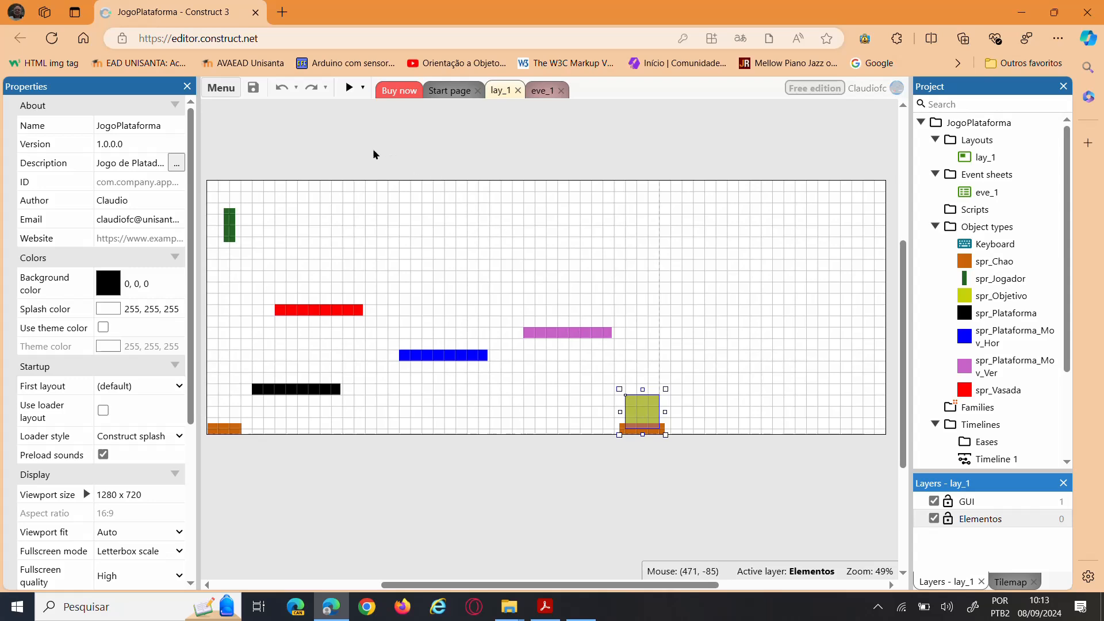
Save the project as a single file named JogoPlataforma04.c3p in the Construct folder.
click(210, 91)
mouse_move(246, 117)
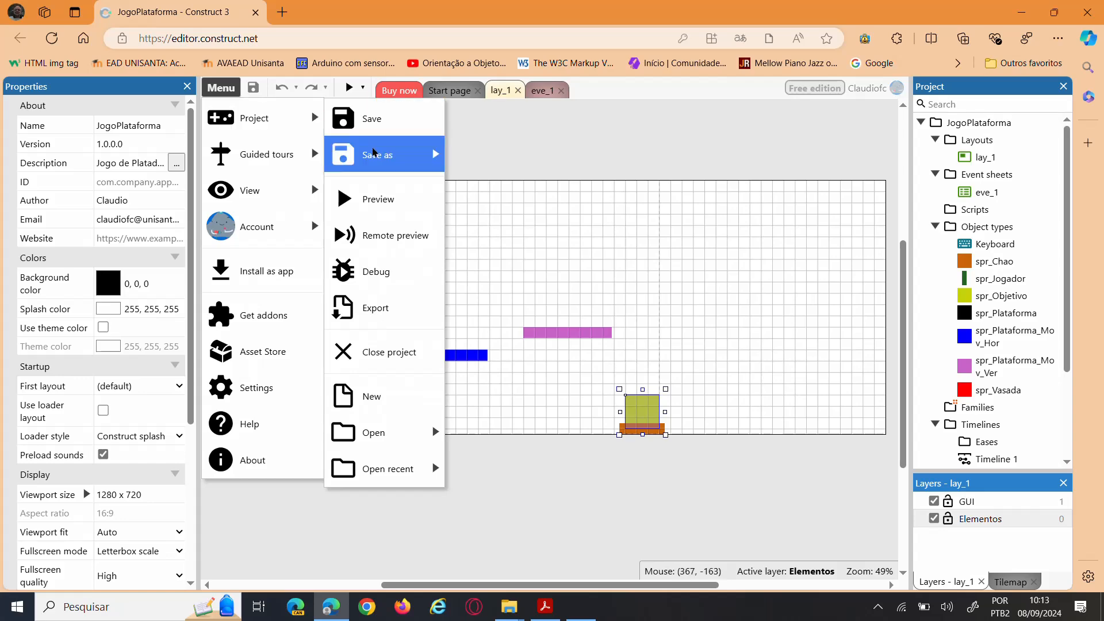
mouse_move(380, 160)
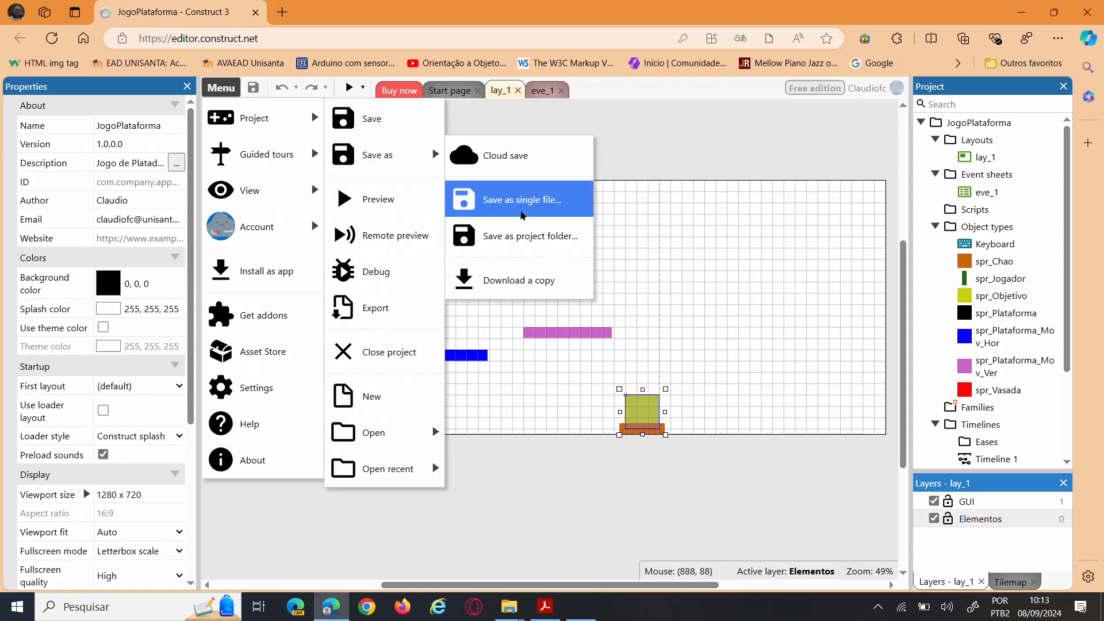
click(521, 213)
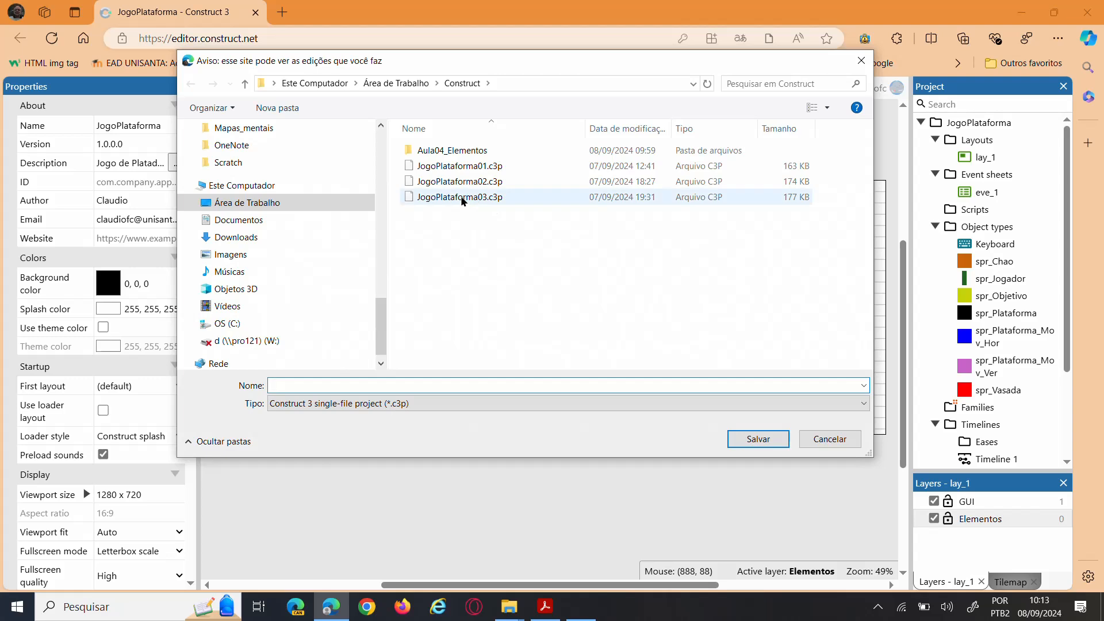
click(460, 200)
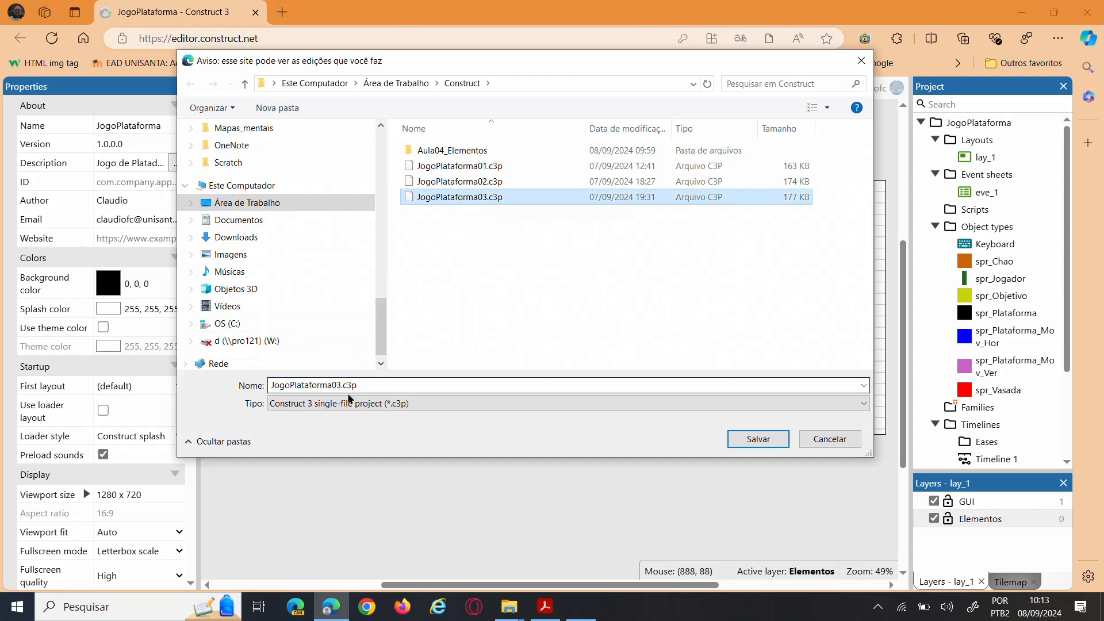
click(340, 386)
click(337, 385)
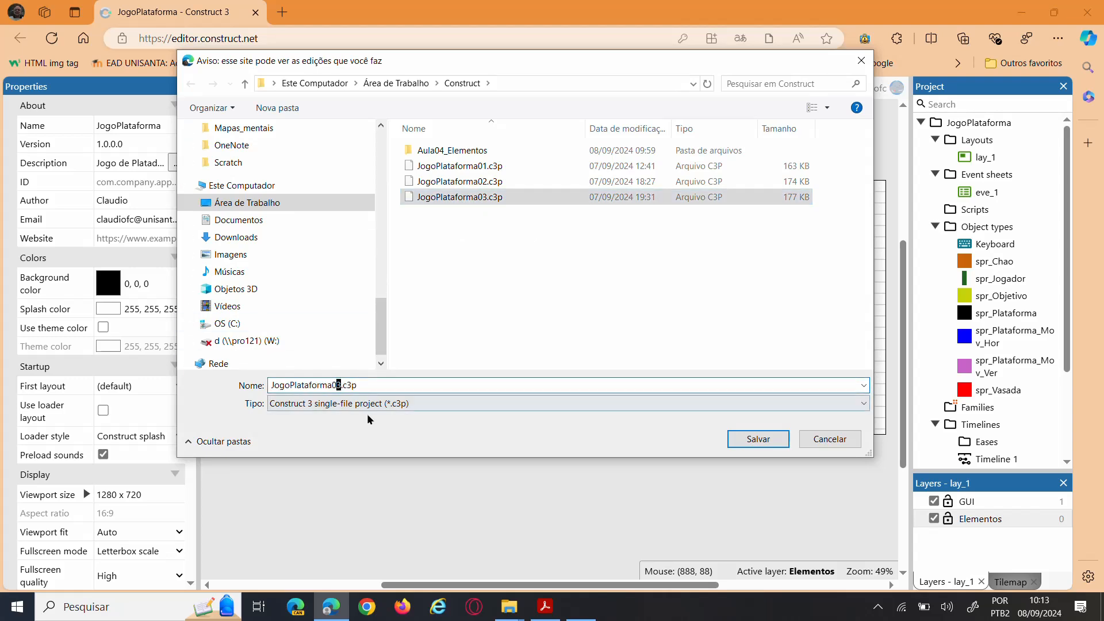
key(Delete)
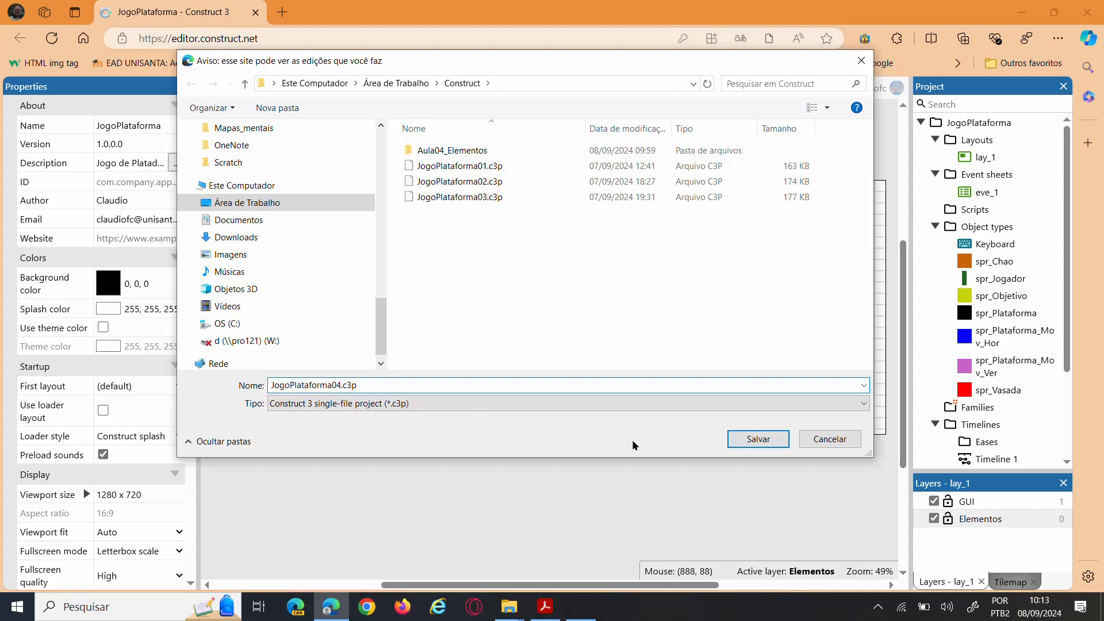
text(4)
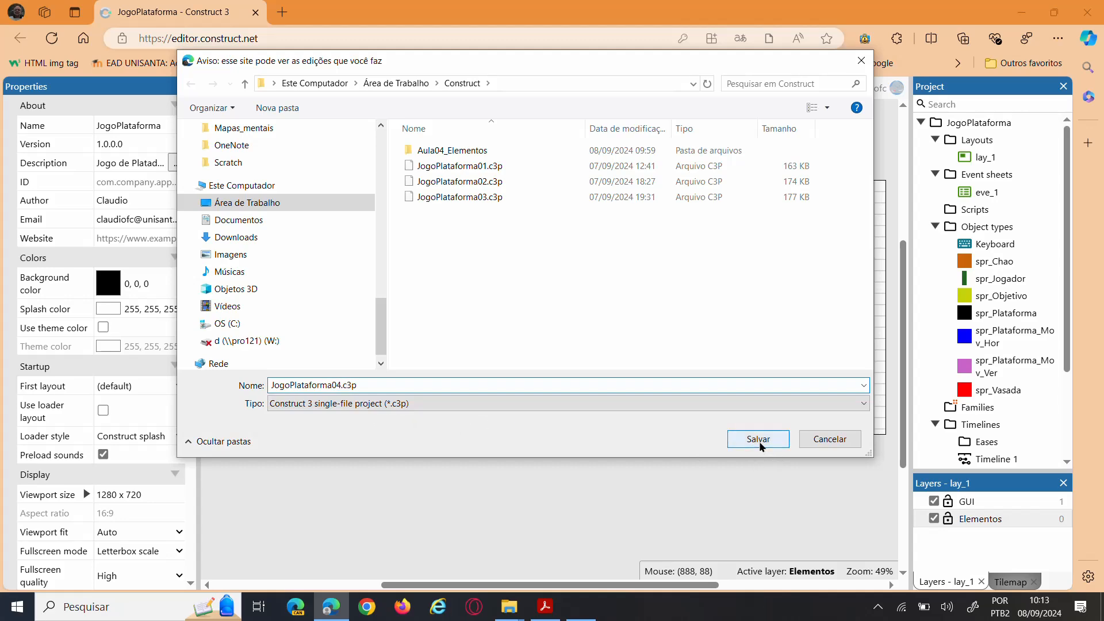
click(758, 440)
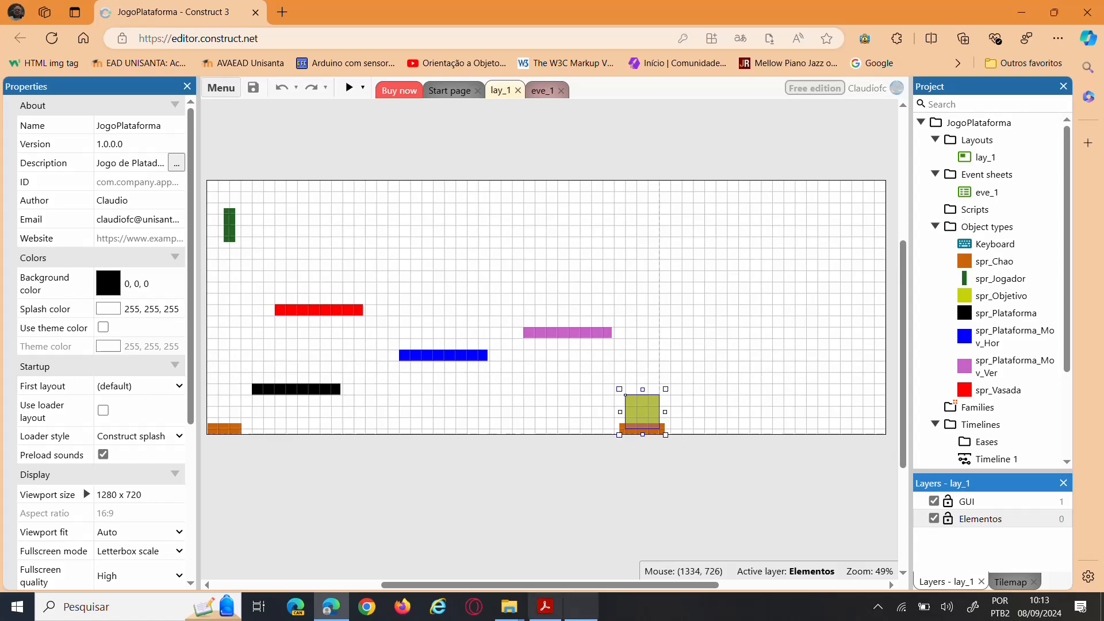
Consult the lesson PDF and, back in Construct 3, disable the default controls in the Platform behavior of spr_Jogador.
click(547, 611)
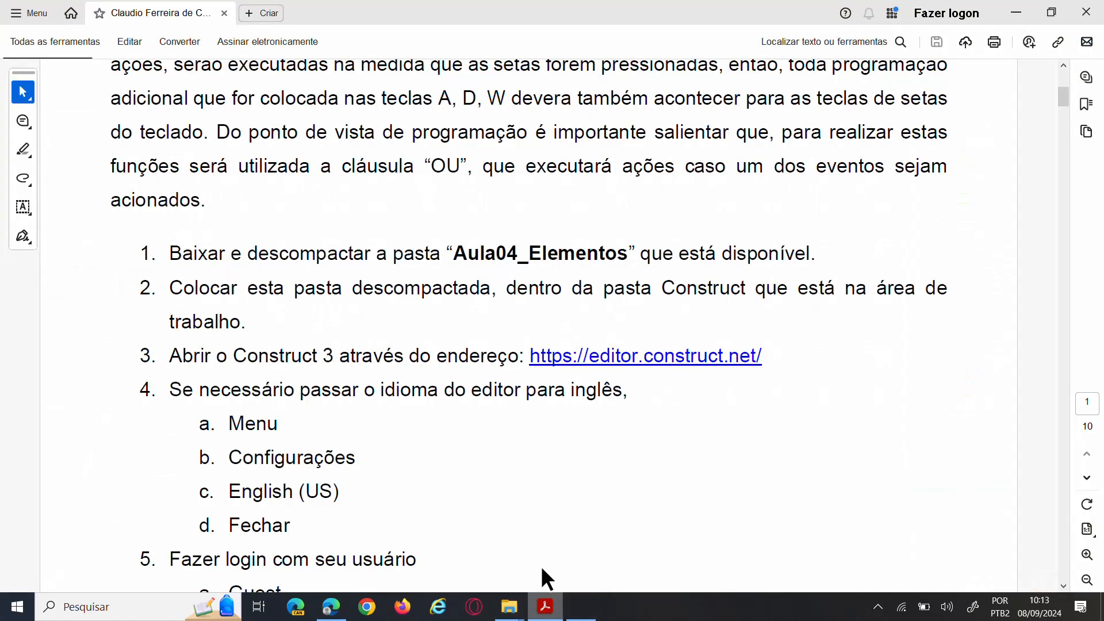
drag(515, 12, 1103, 120)
click(1103, 121)
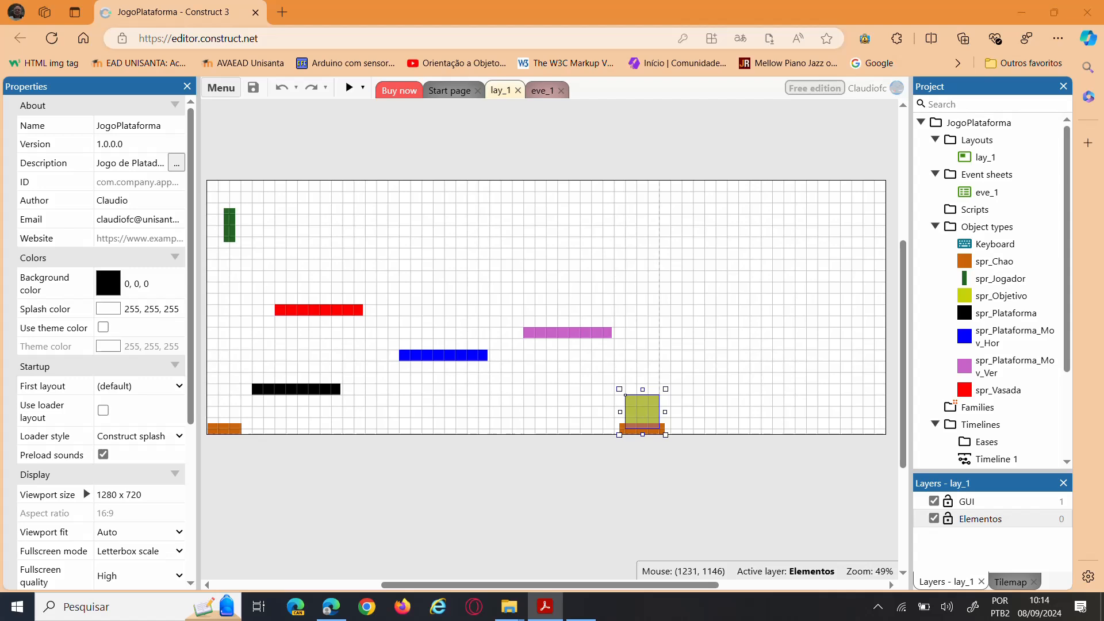
click(228, 230)
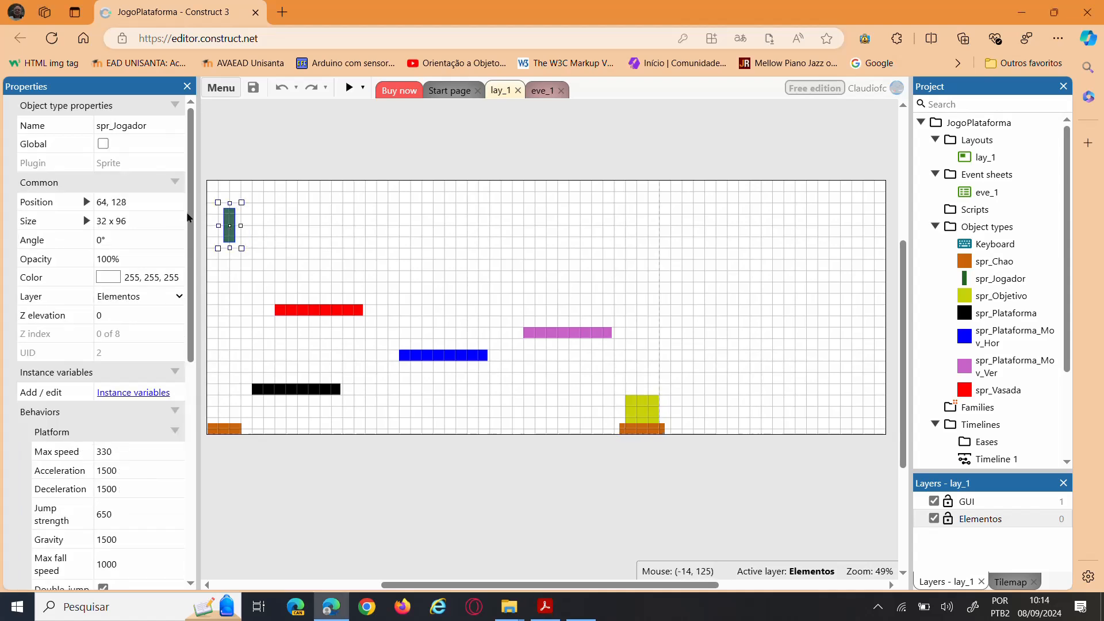
drag(192, 219, 178, 369)
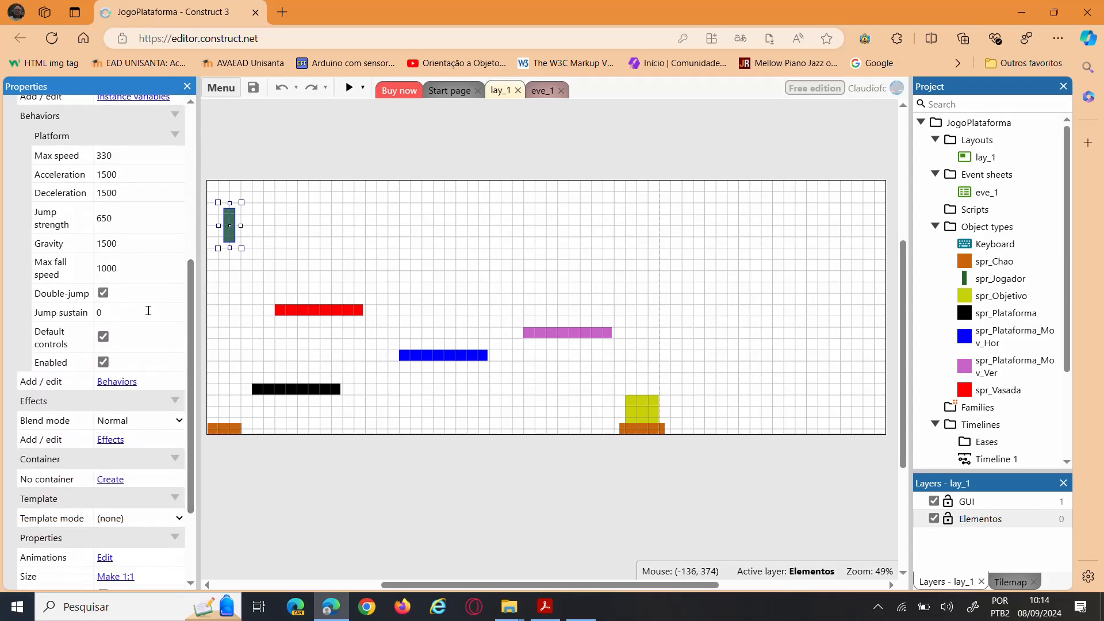
click(103, 337)
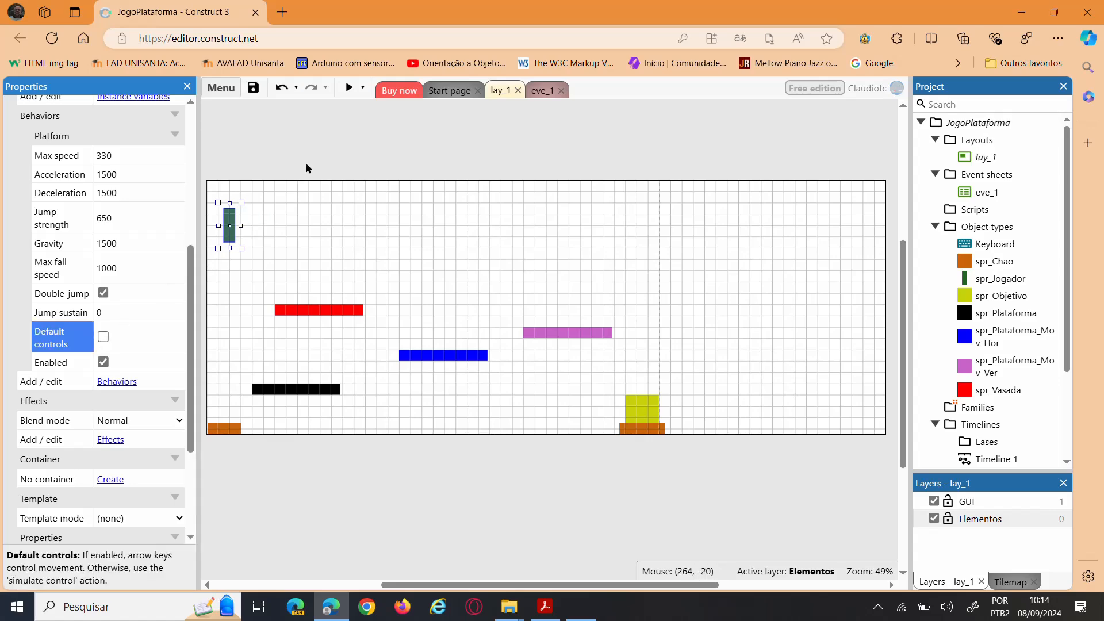
Preview the layout, test the player's jump and its movement to the right and left, and close the preview.
click(349, 88)
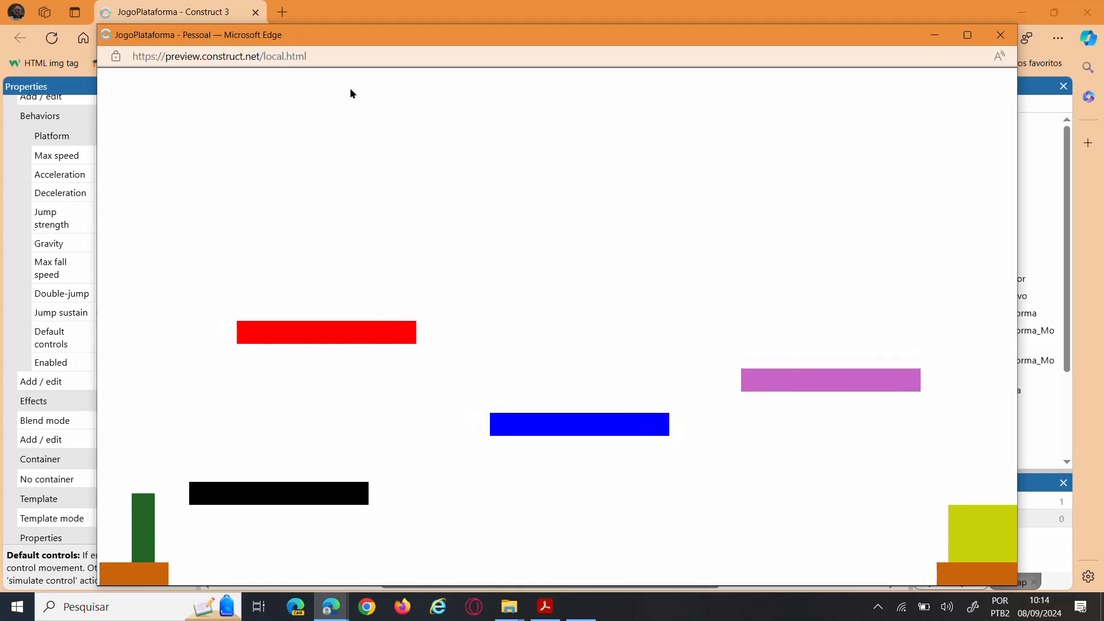
key(Up)
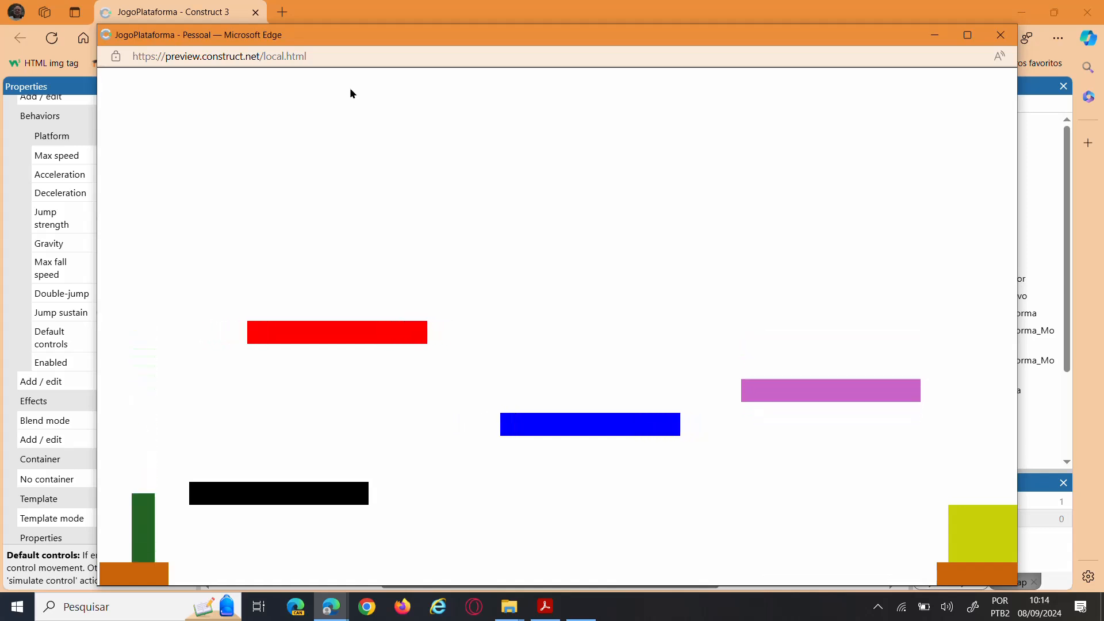
key(Right)
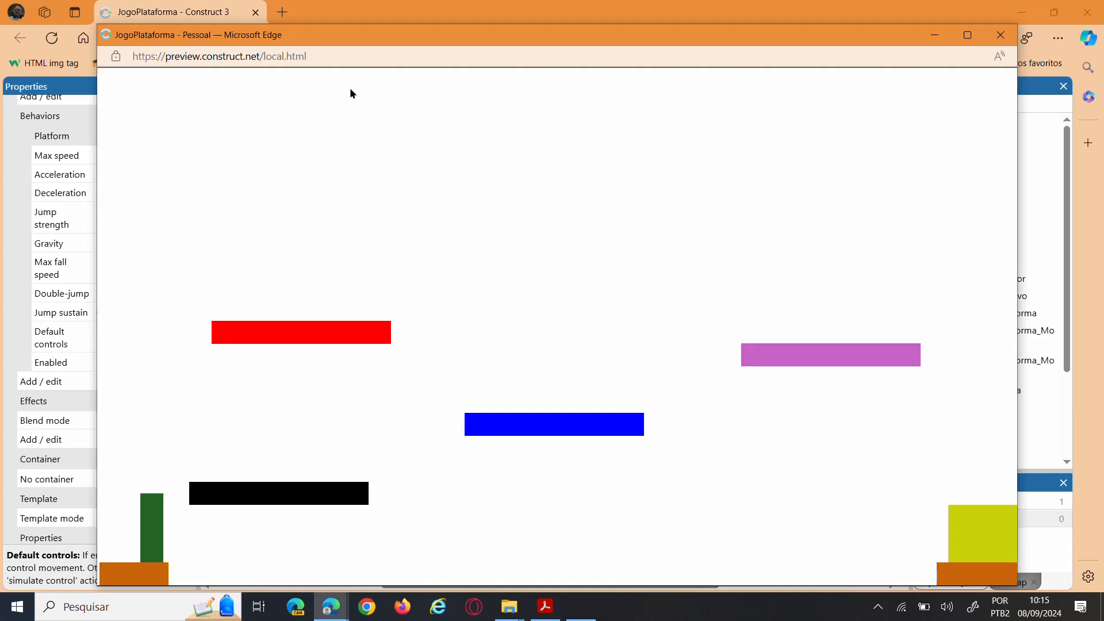
key(Left)
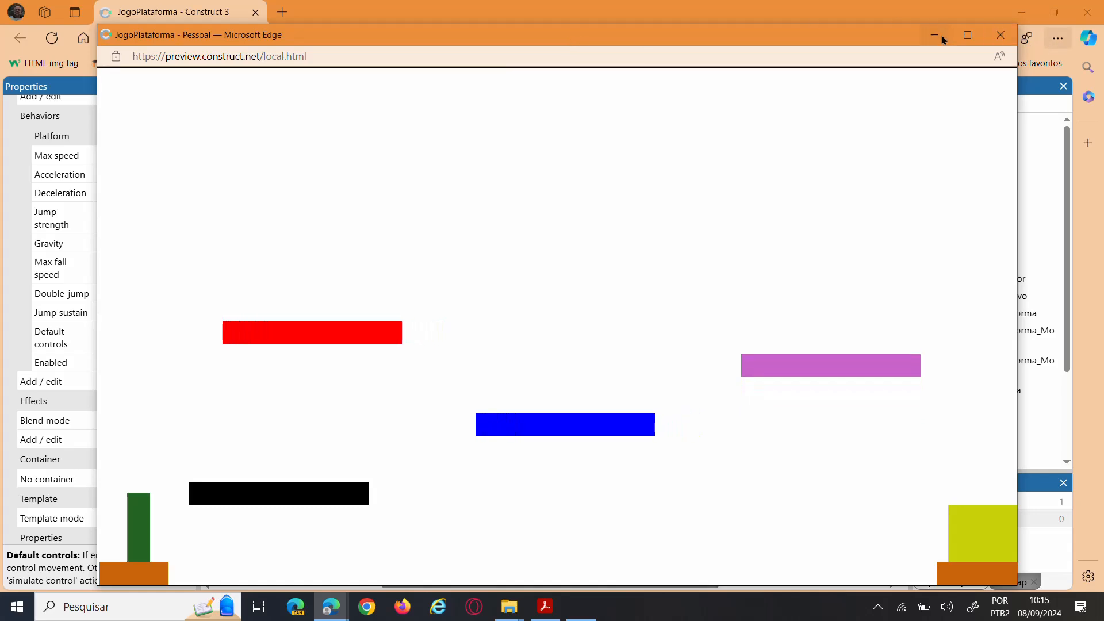
click(992, 36)
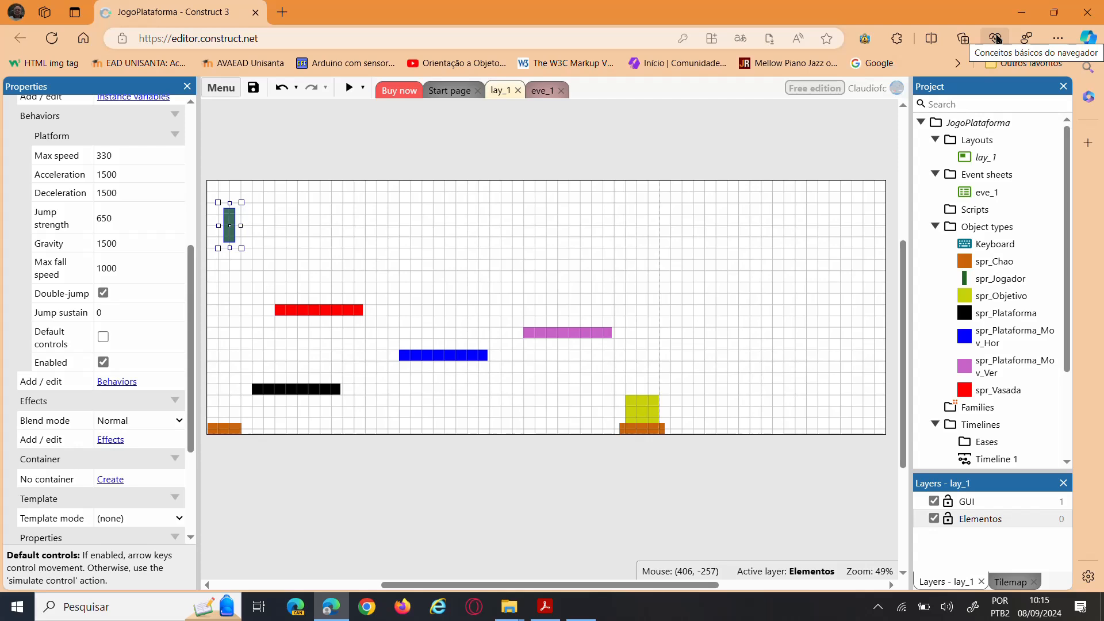
Switch to the eve_1 event sheet.
click(539, 91)
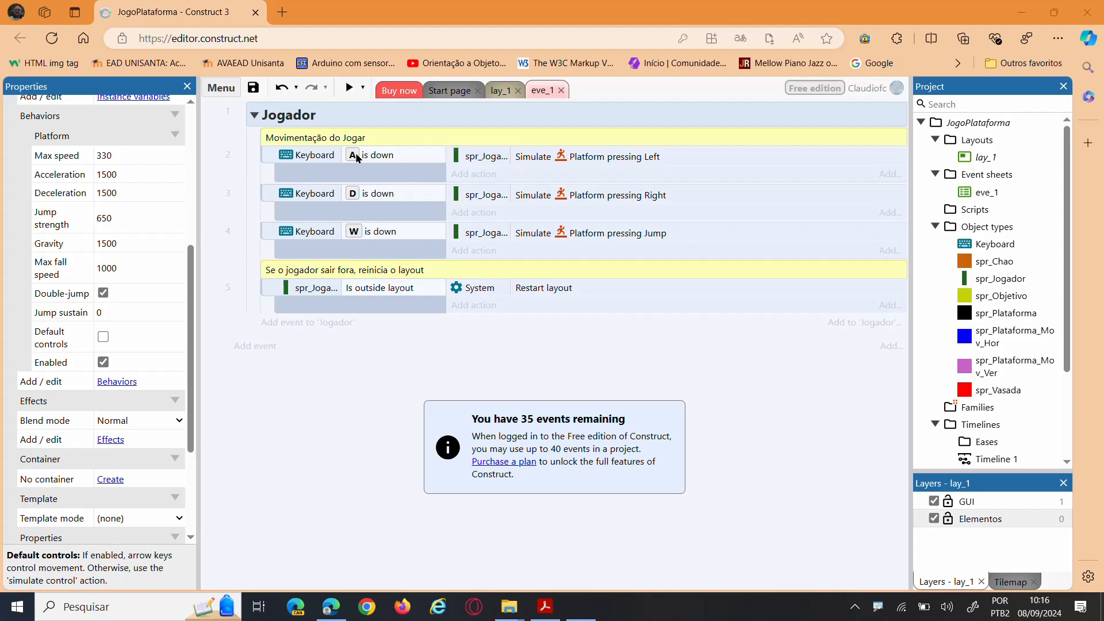
right_click(270, 158)
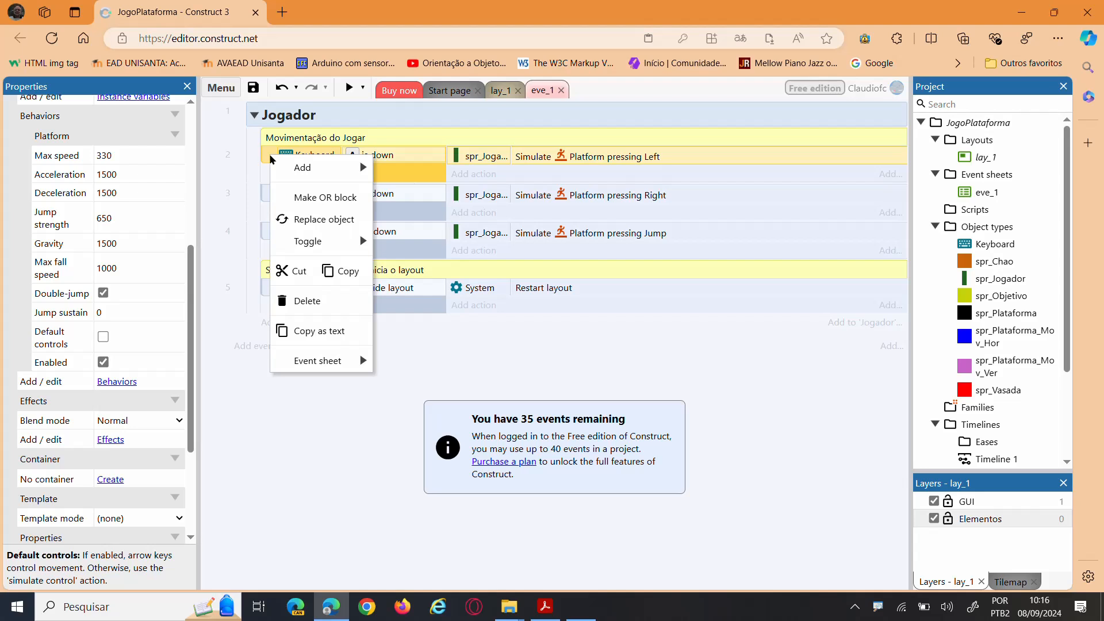
mouse_move(291, 169)
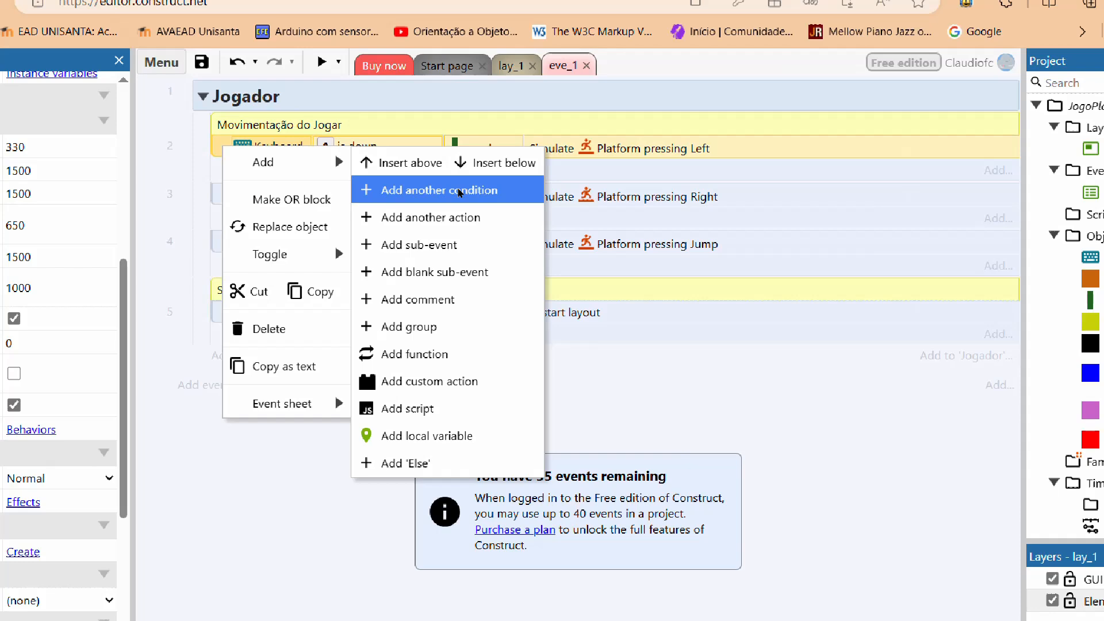
key(Escape)
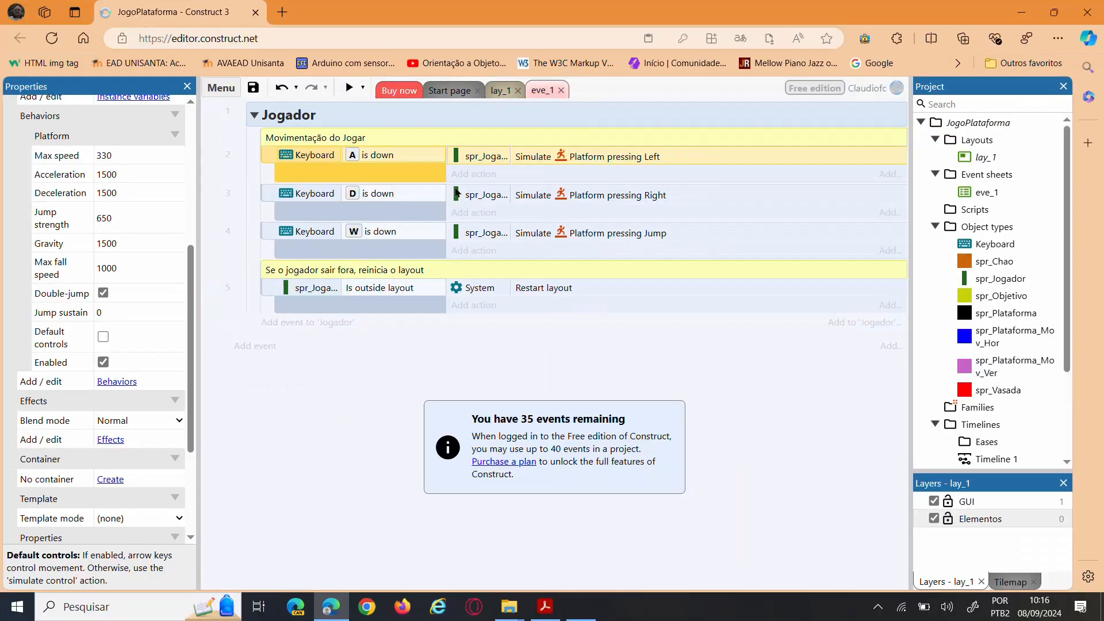
Add a second Keyboard condition, Key is down with the Left arrow, to the event triggered by the A key.
right_click(280, 151)
mouse_move(299, 162)
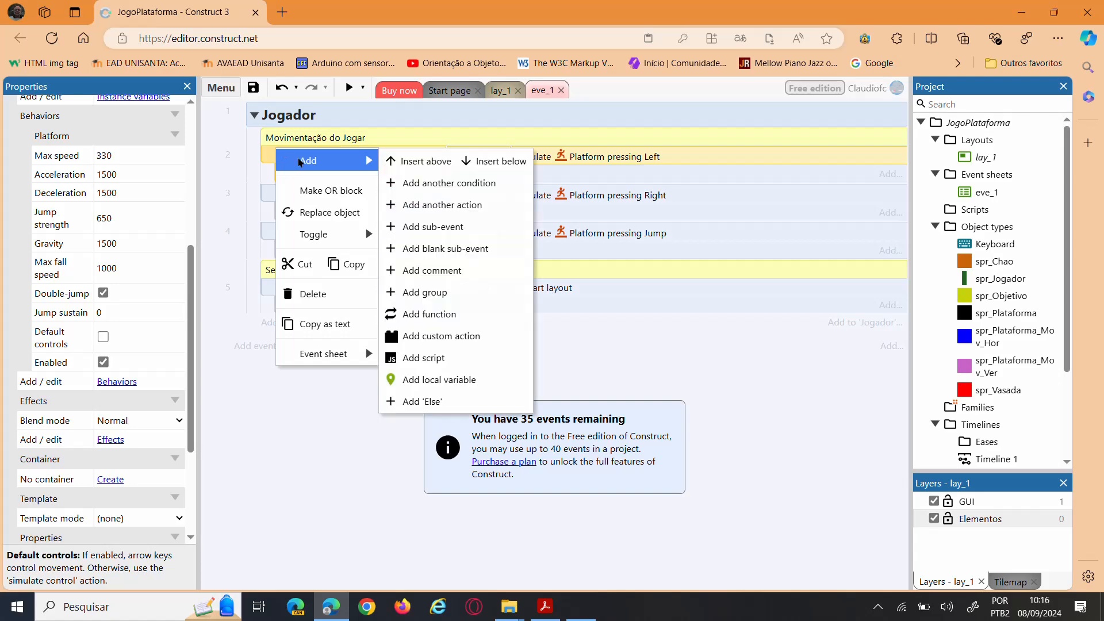
click(443, 184)
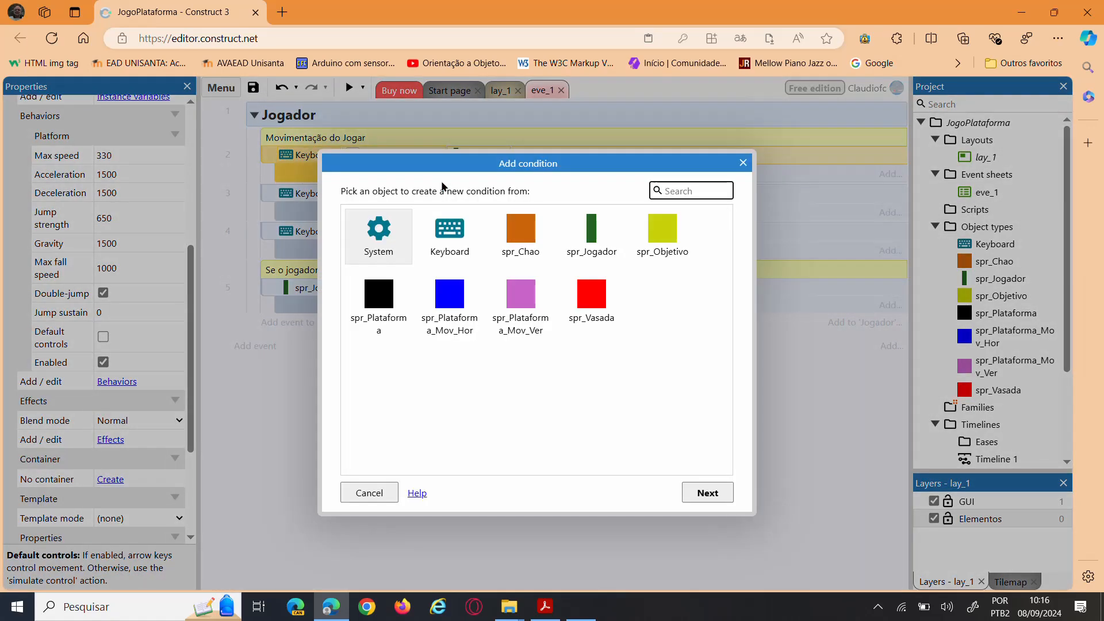
click(451, 233)
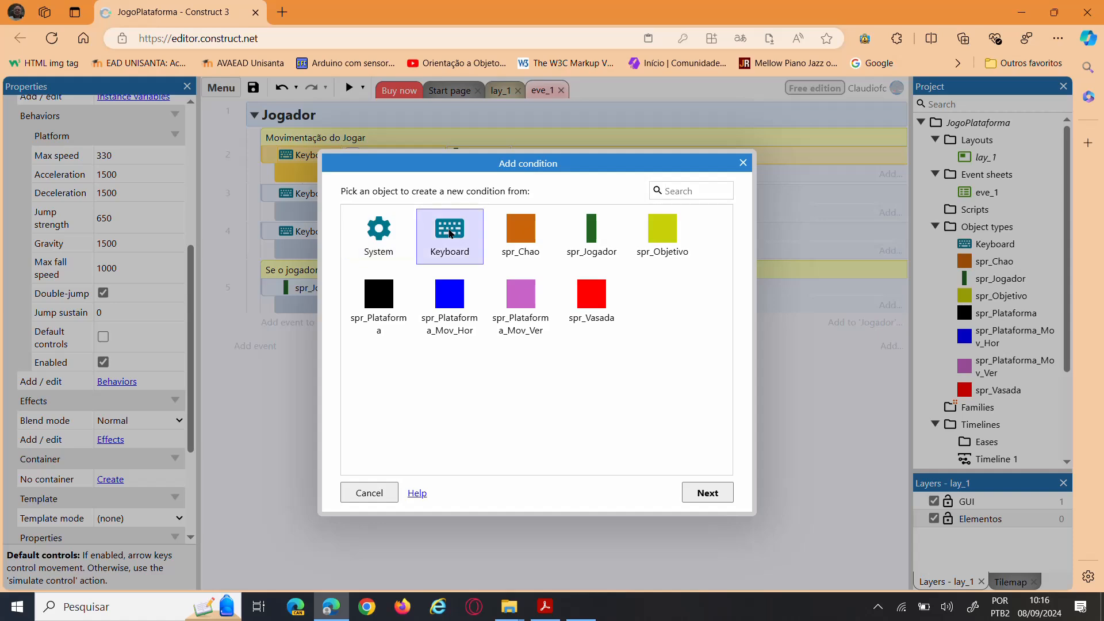
click(707, 492)
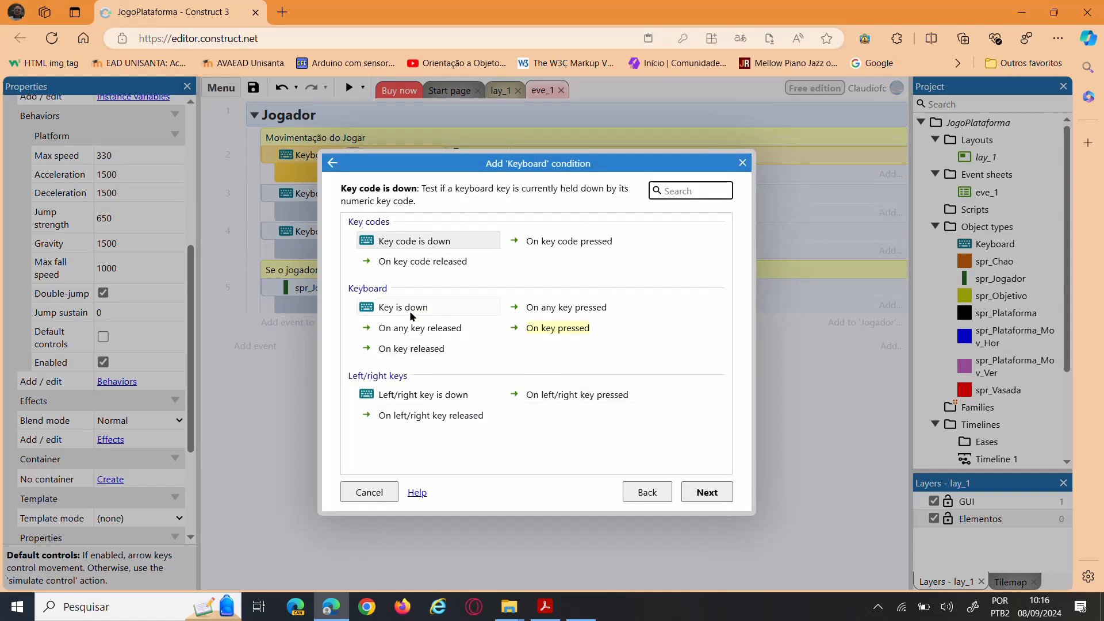
click(402, 307)
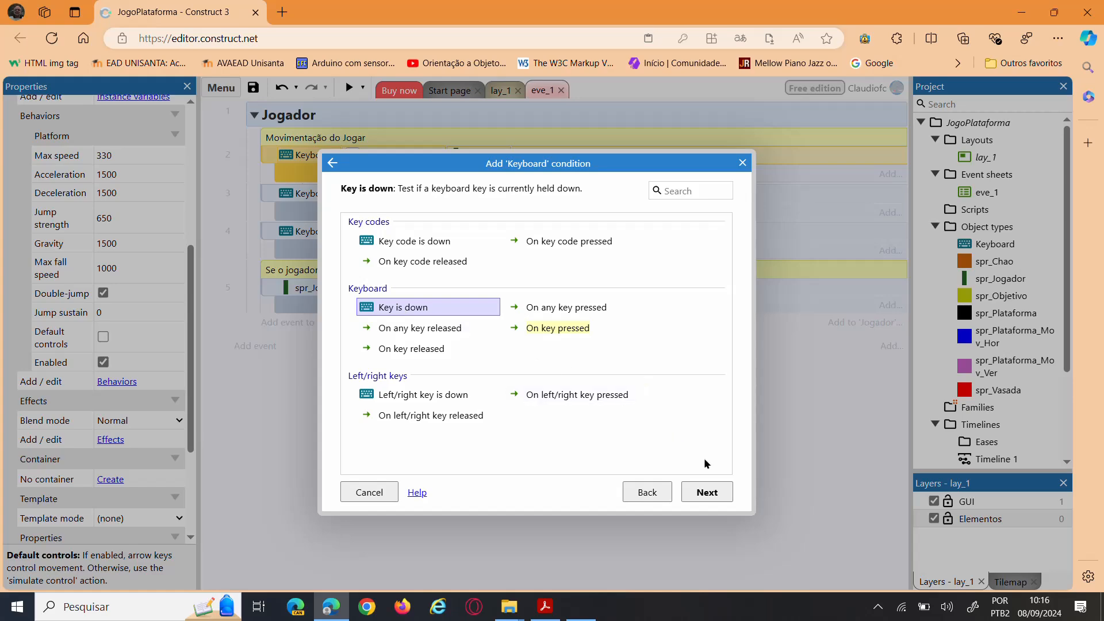
click(708, 493)
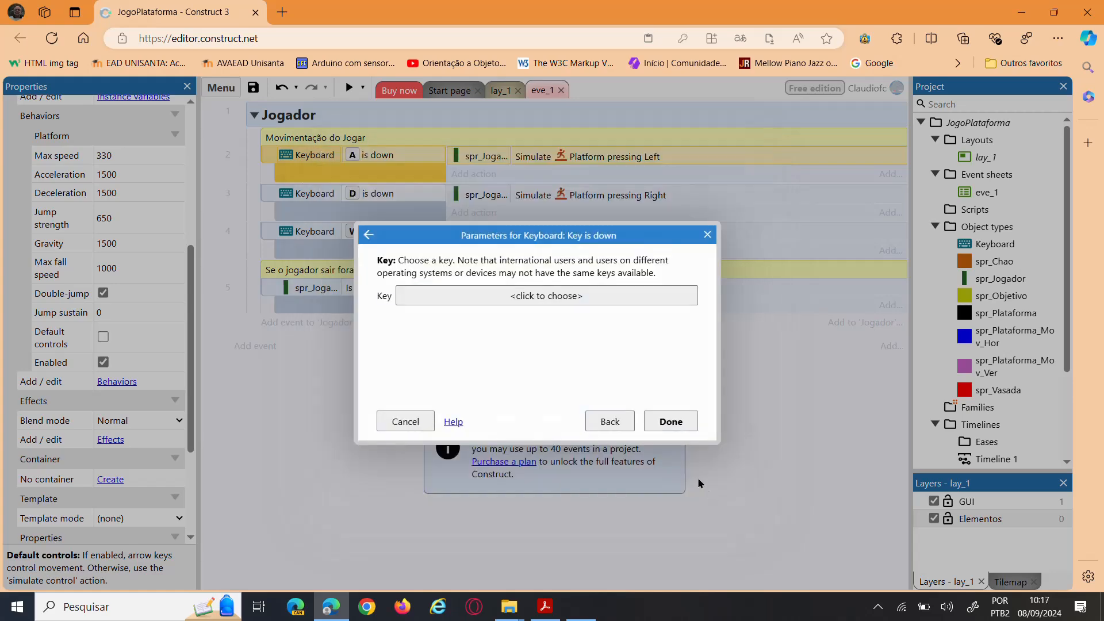
click(538, 297)
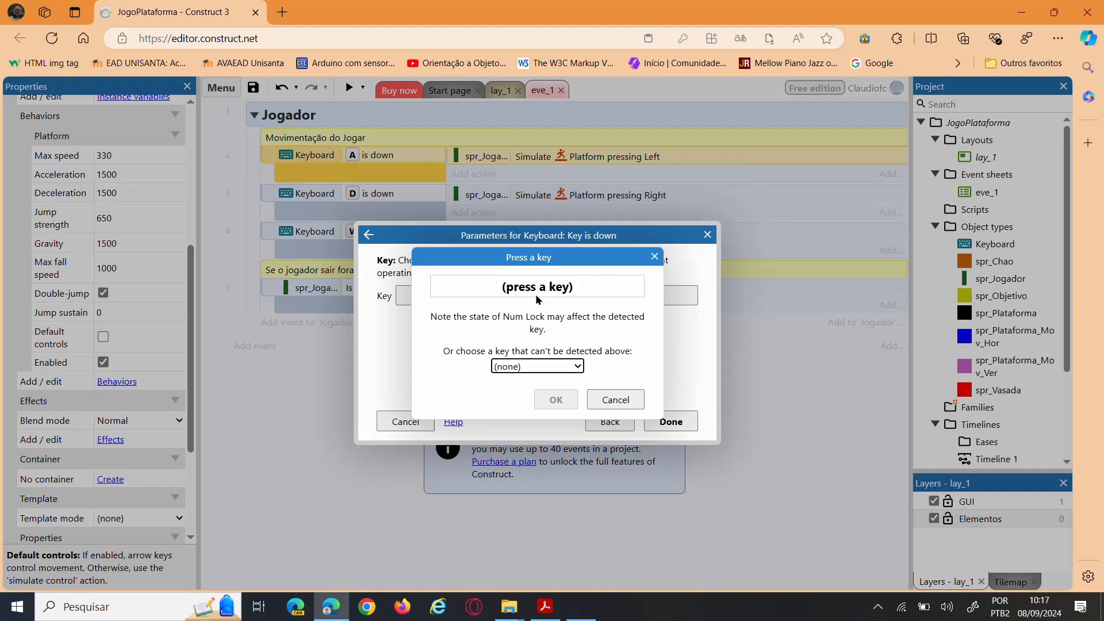
key(Left)
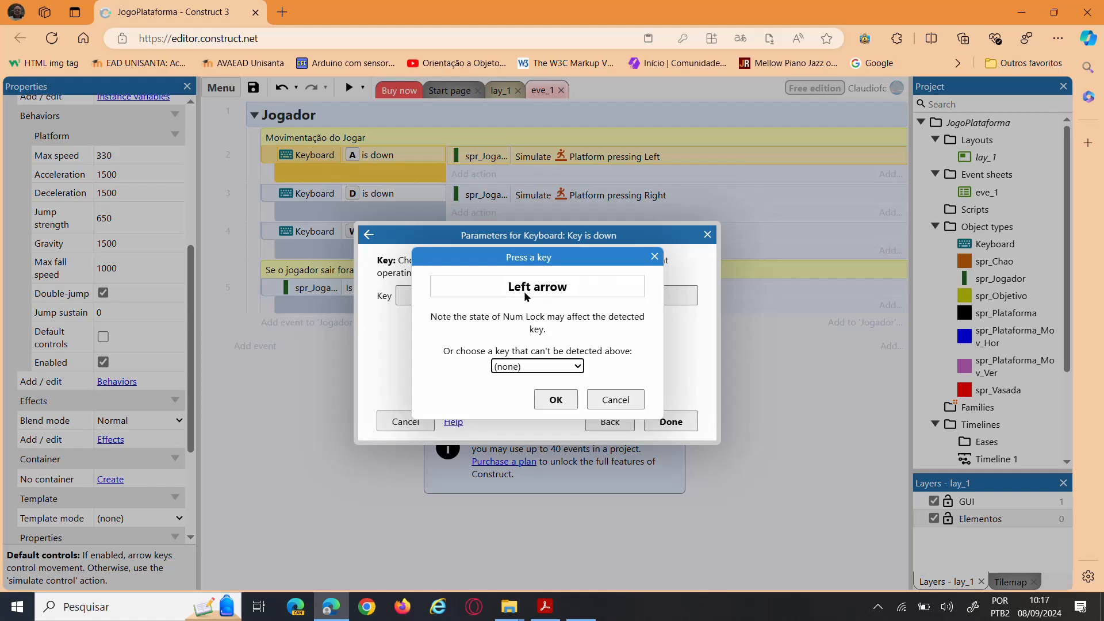
click(556, 399)
click(670, 421)
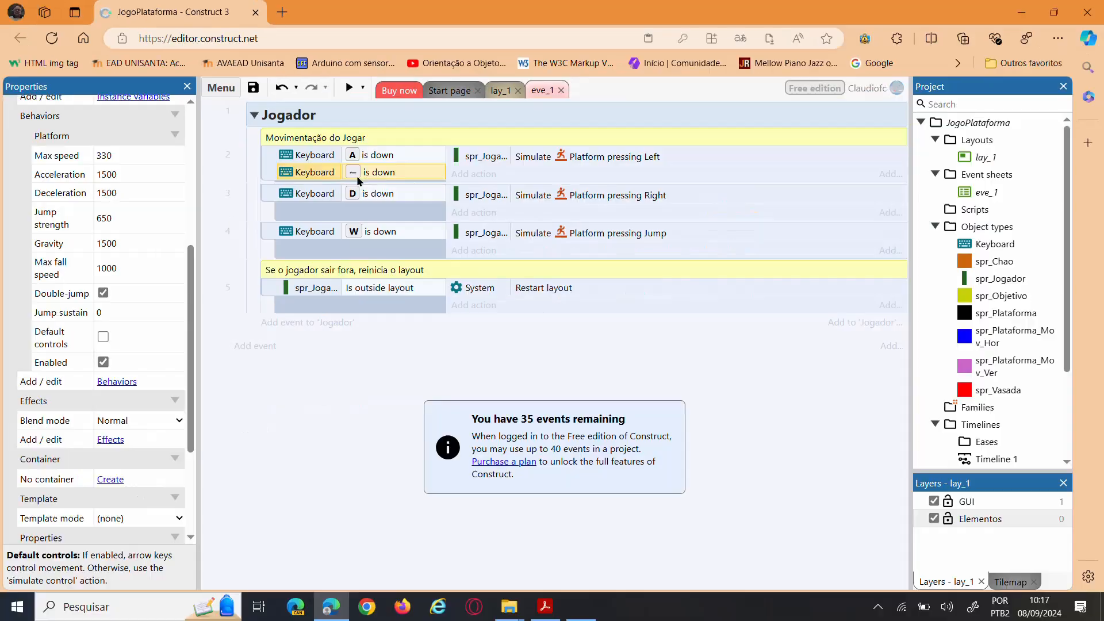
Make the event with the A and Left arrow conditions an OR block.
click(267, 189)
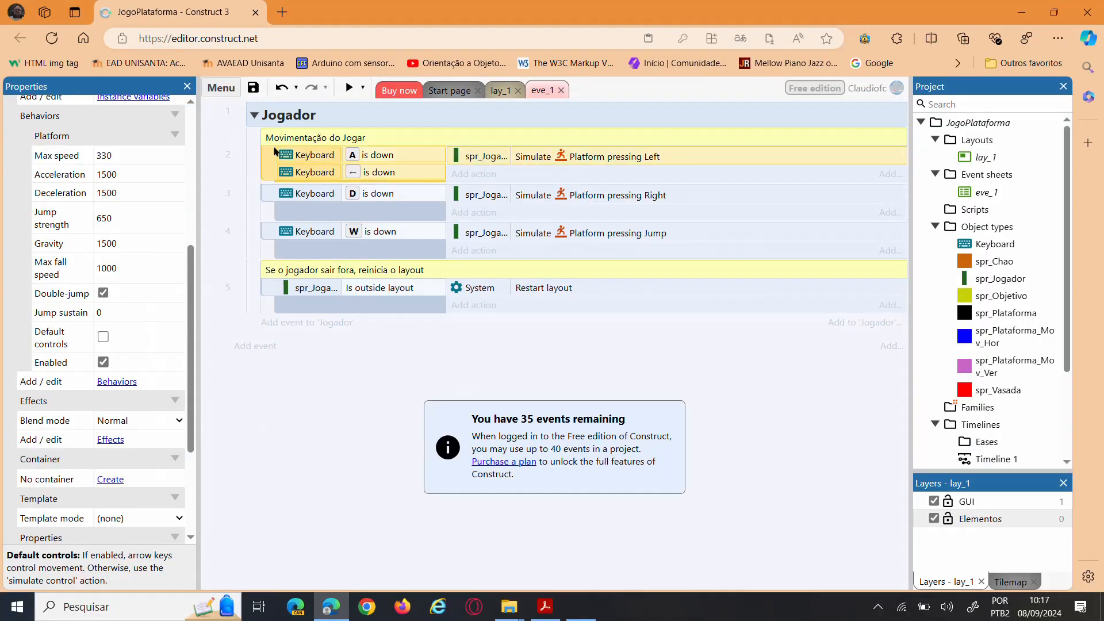
right_click(274, 150)
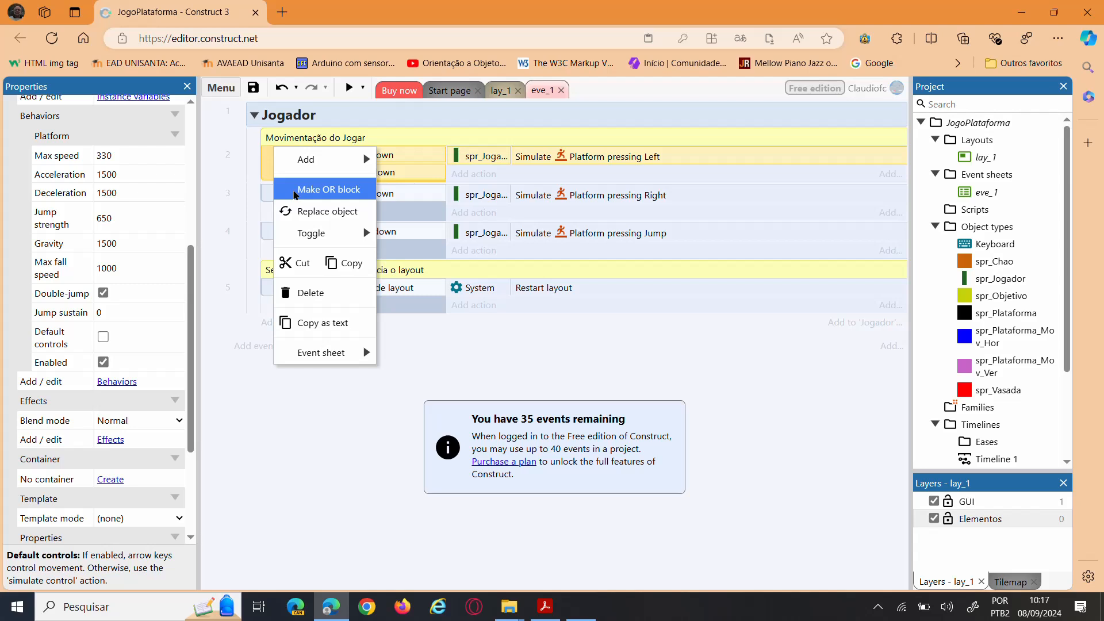
click(294, 195)
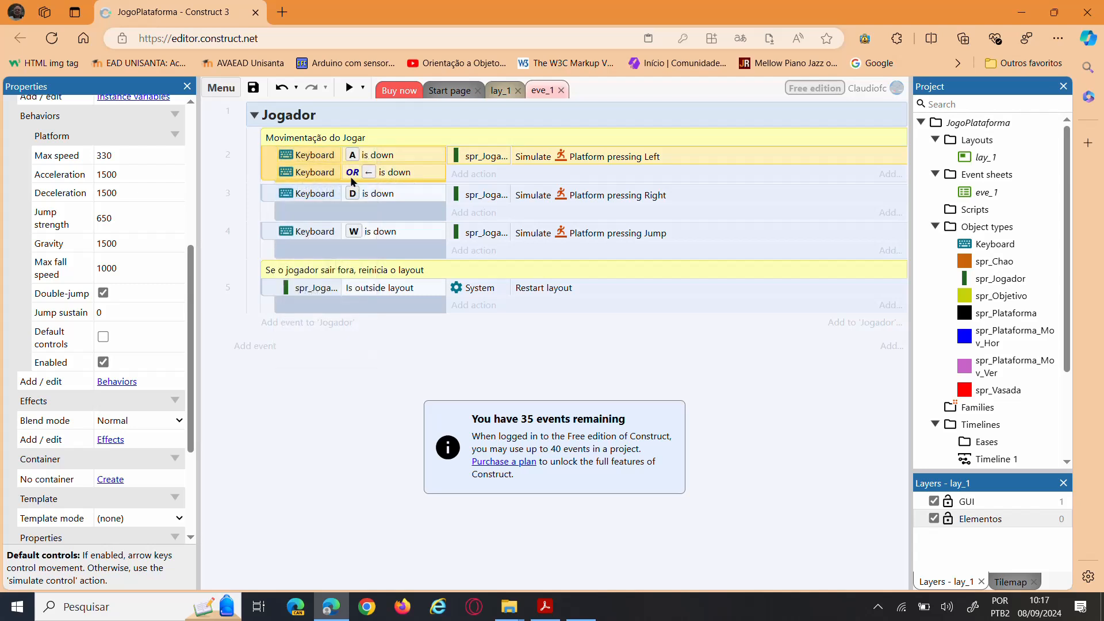
Change the A and Left arrow event to an AND block and back to an OR block.
right_click(271, 153)
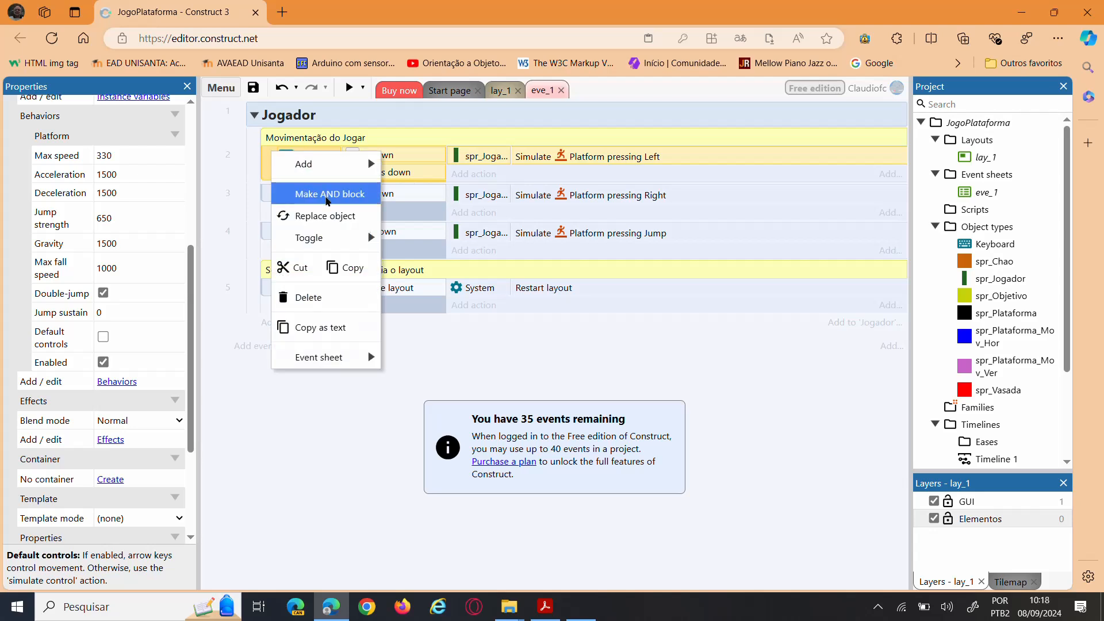
click(326, 197)
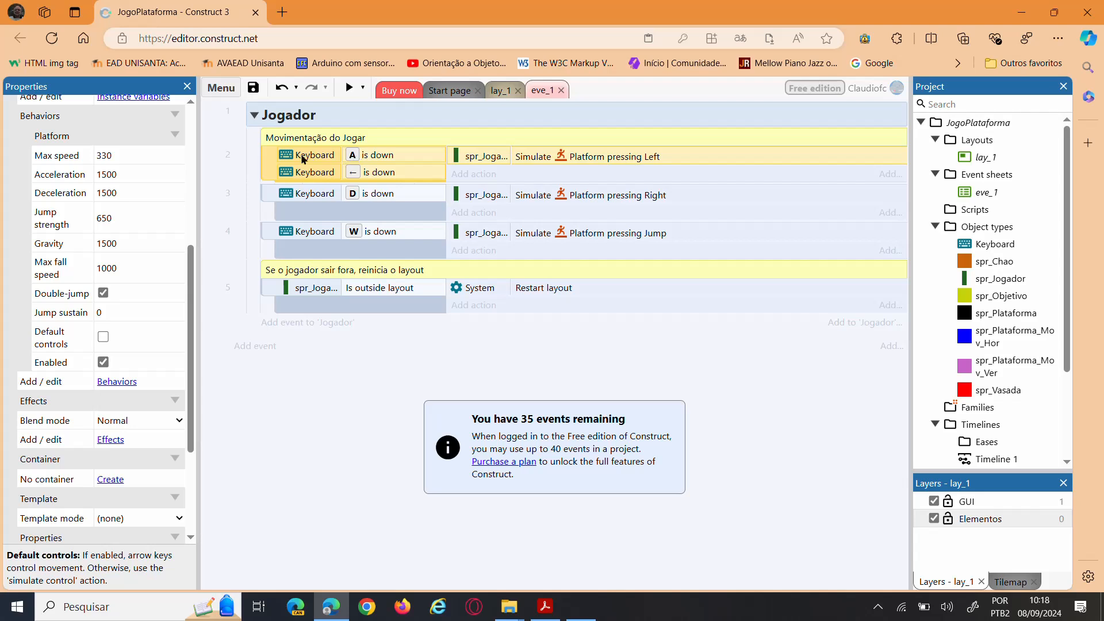
right_click(268, 153)
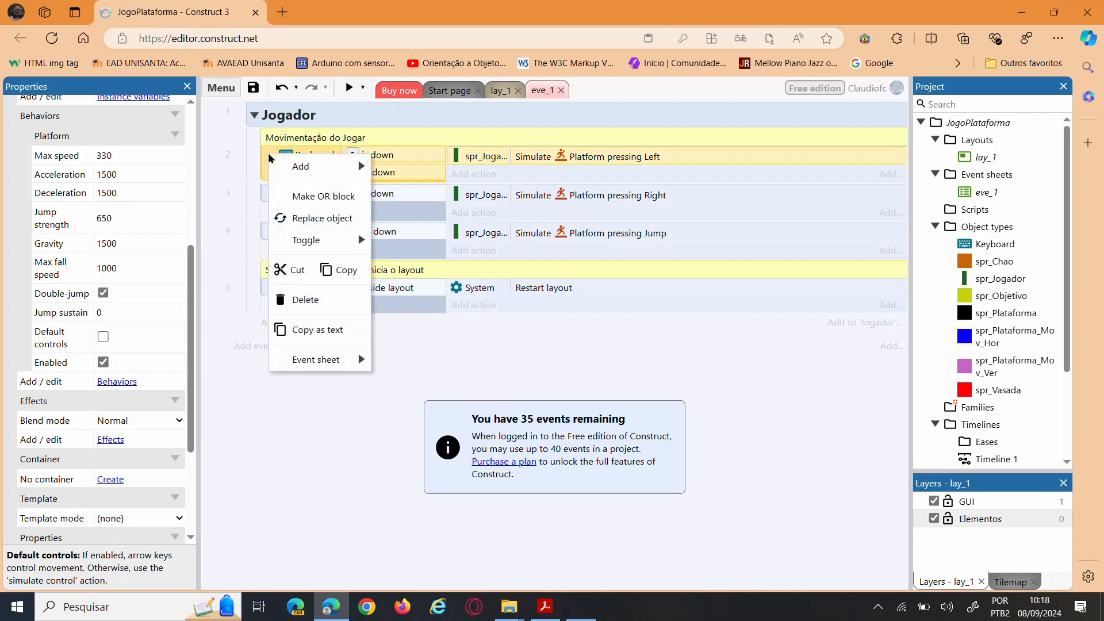
click(291, 198)
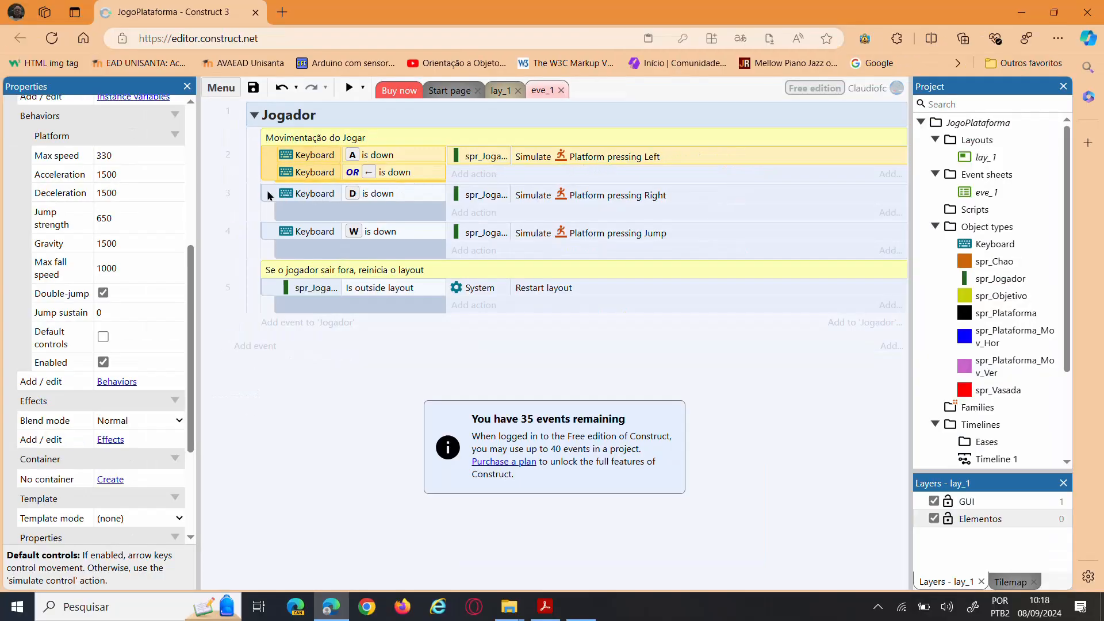
Add a Keyboard condition, Key is down with the Right arrow, to the D key event and make it an OR block.
right_click(268, 195)
mouse_move(347, 203)
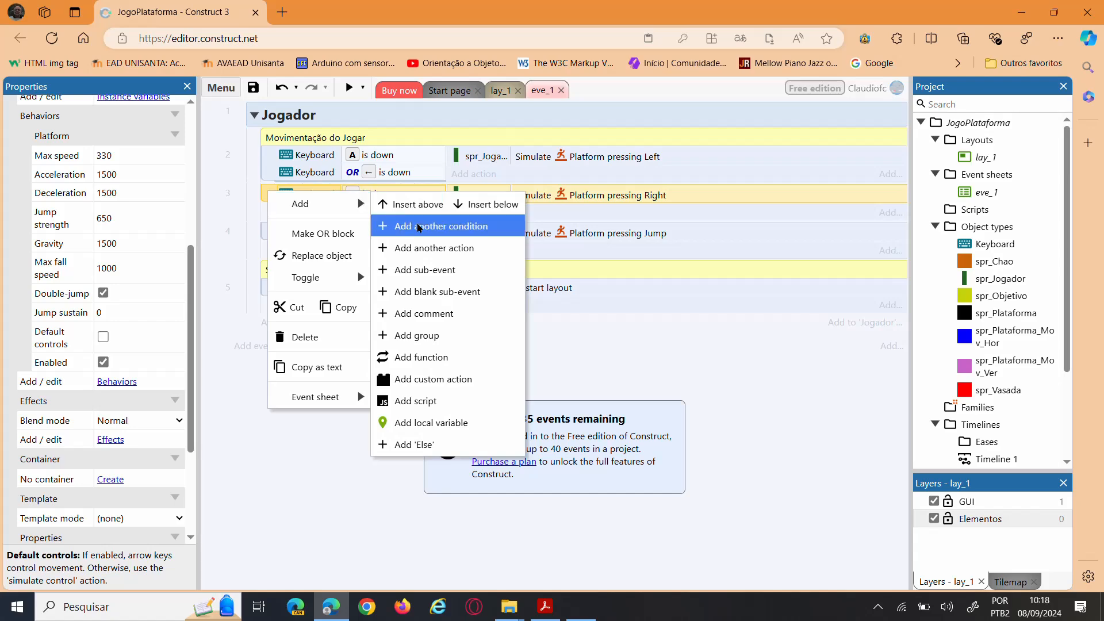
click(420, 226)
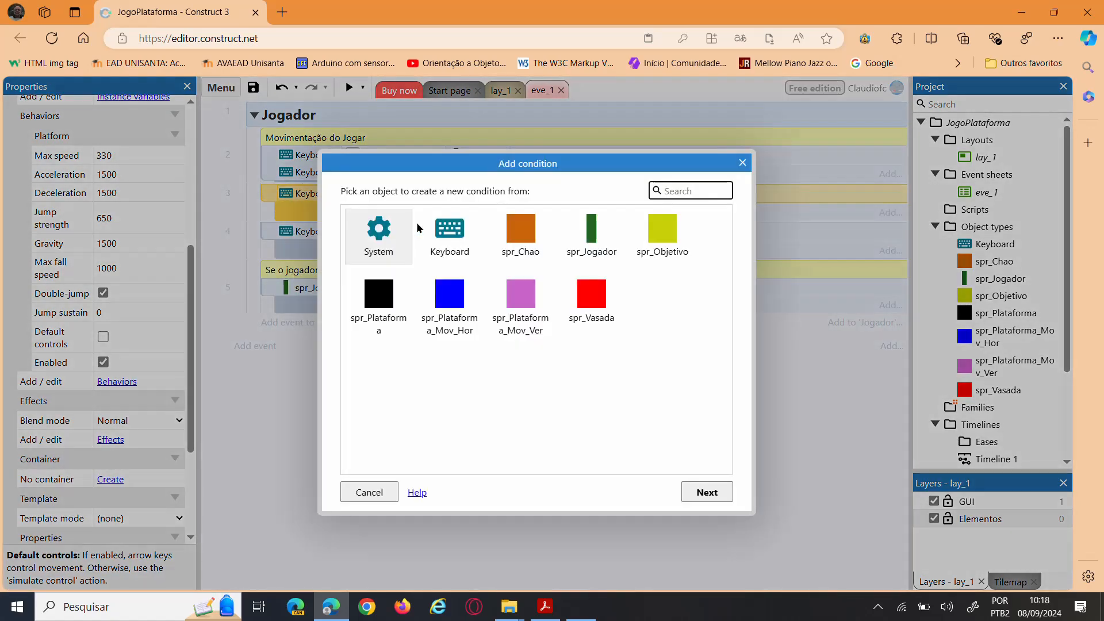
click(446, 231)
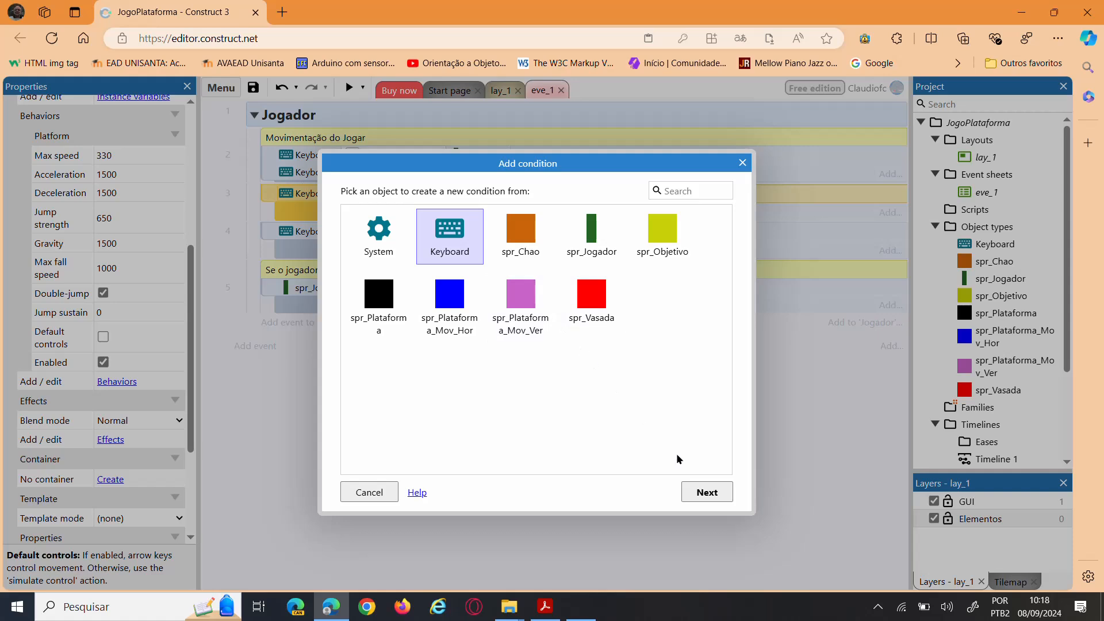
click(700, 494)
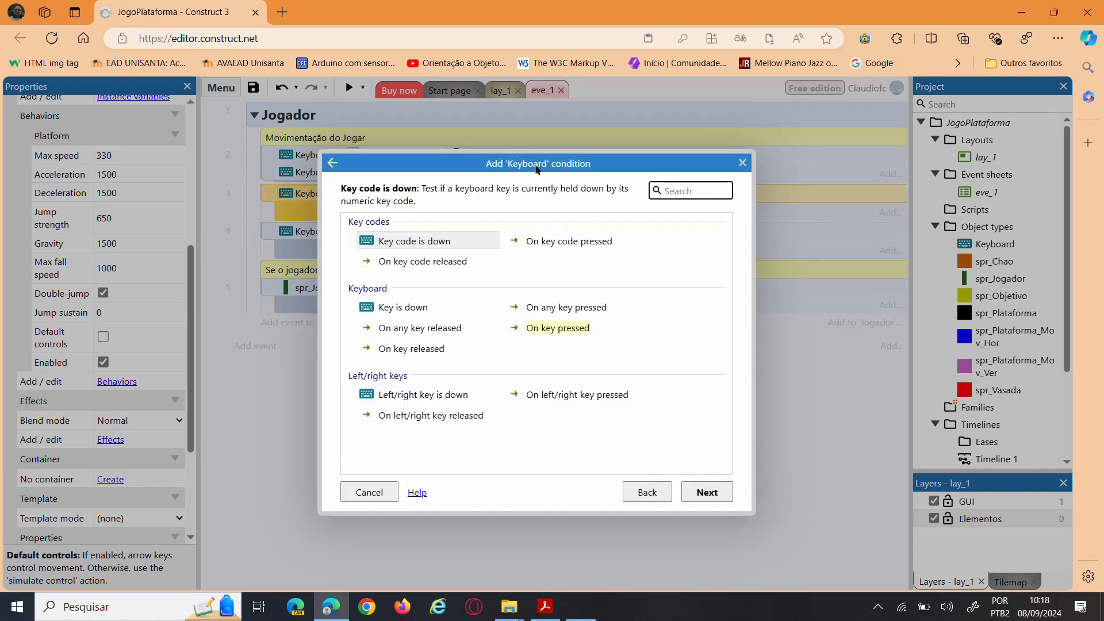
drag(536, 168, 573, 168)
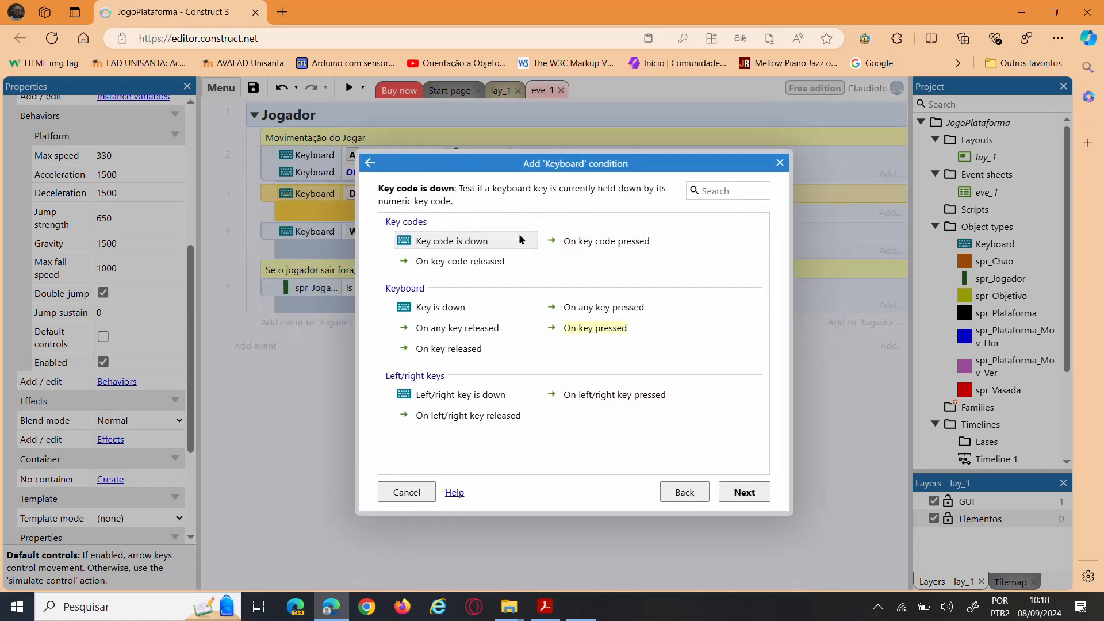
click(444, 309)
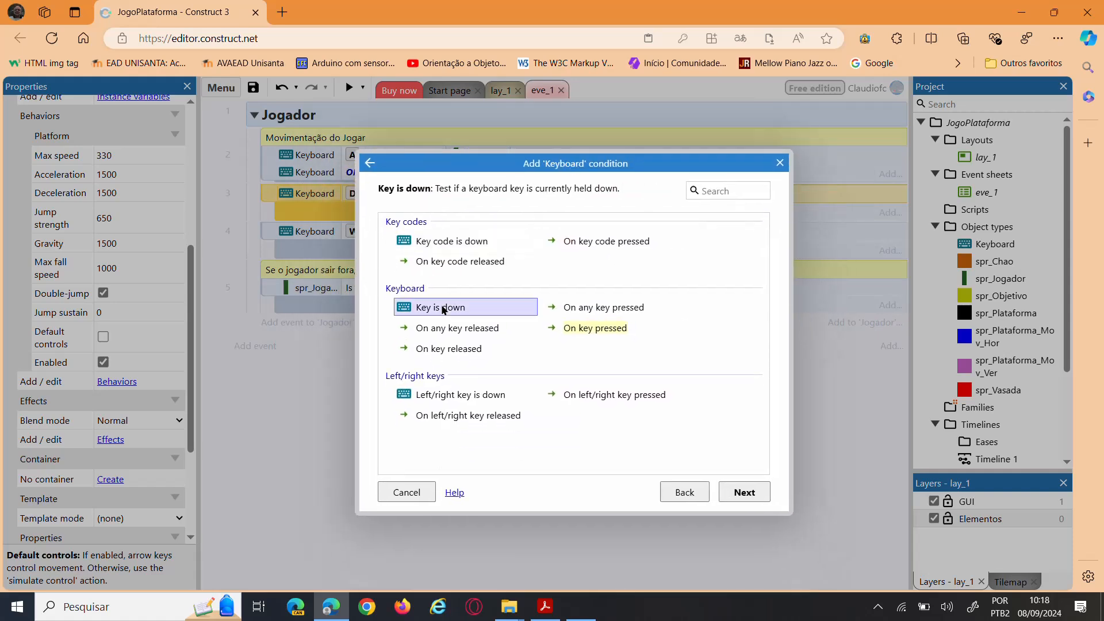
click(744, 493)
click(564, 296)
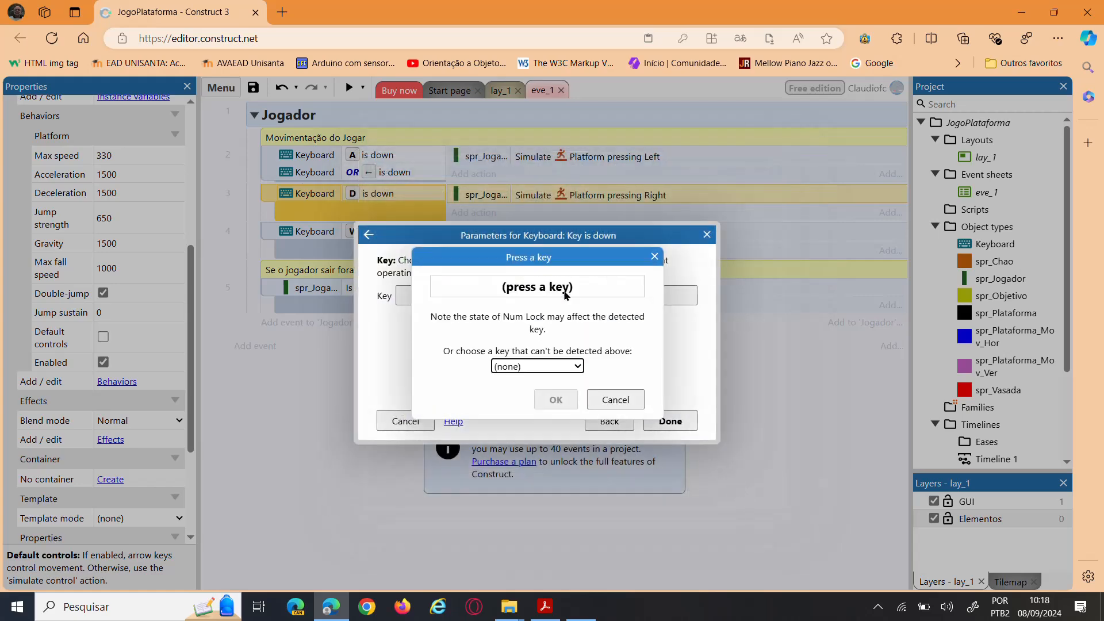
key(Right)
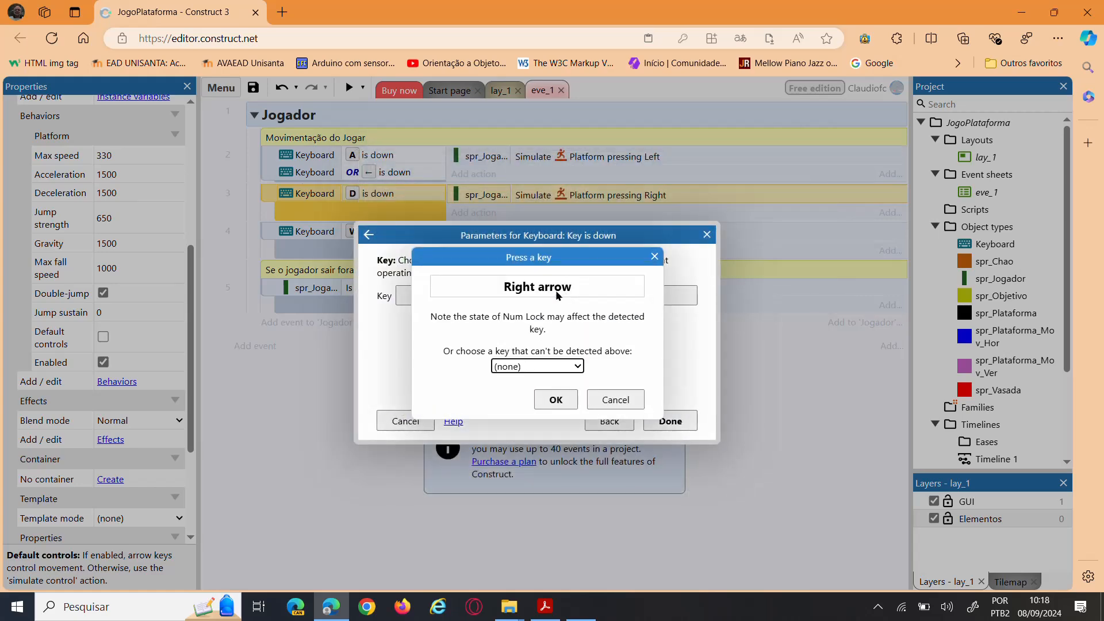
click(555, 398)
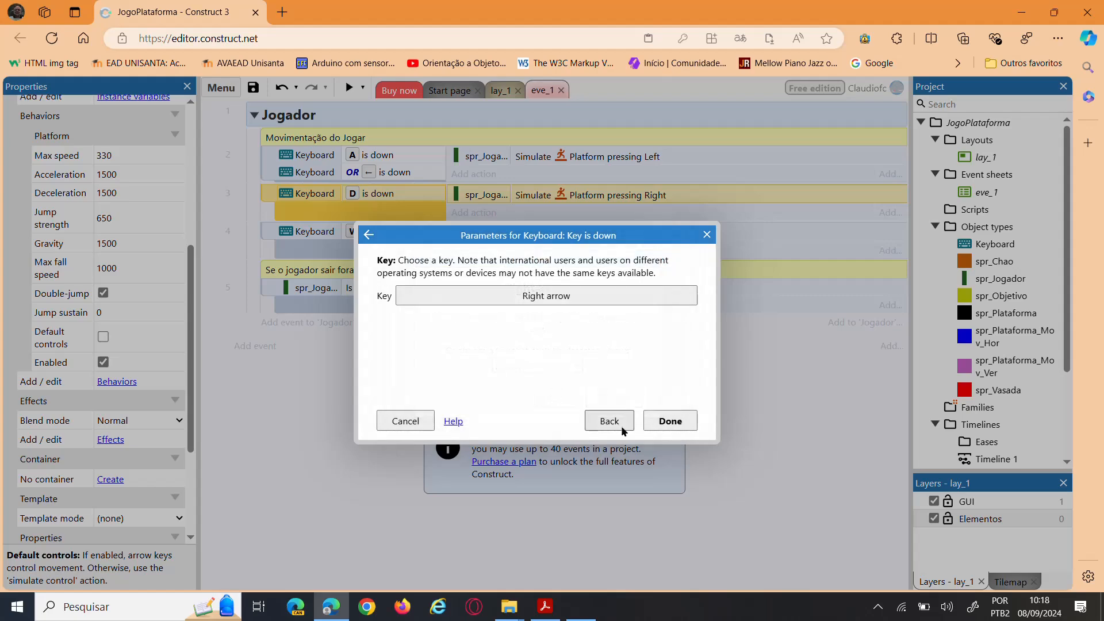
click(669, 421)
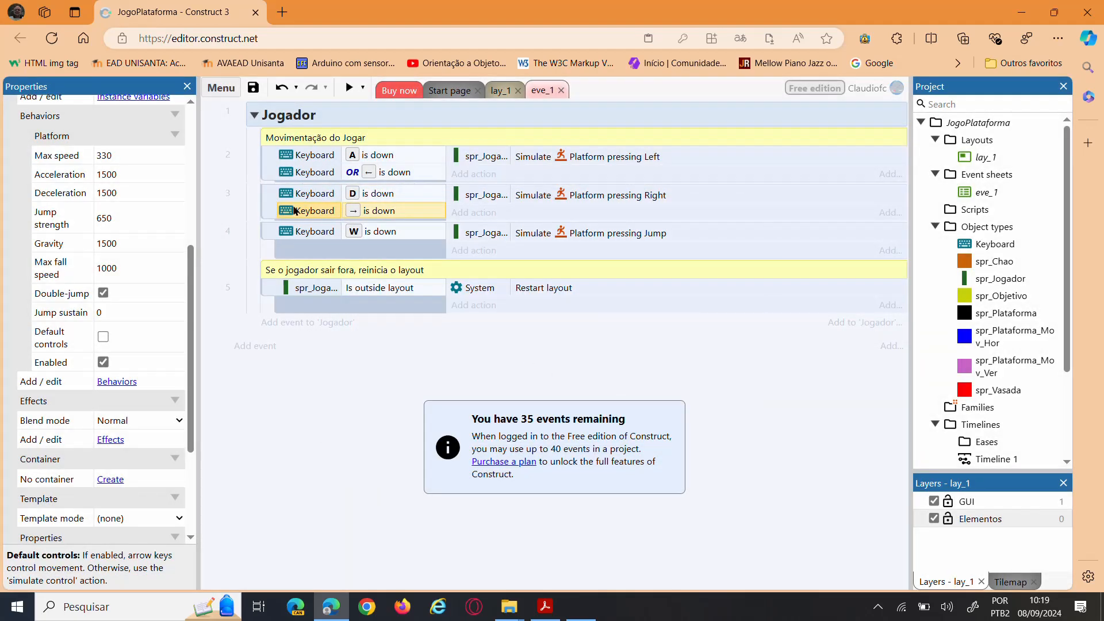
right_click(270, 195)
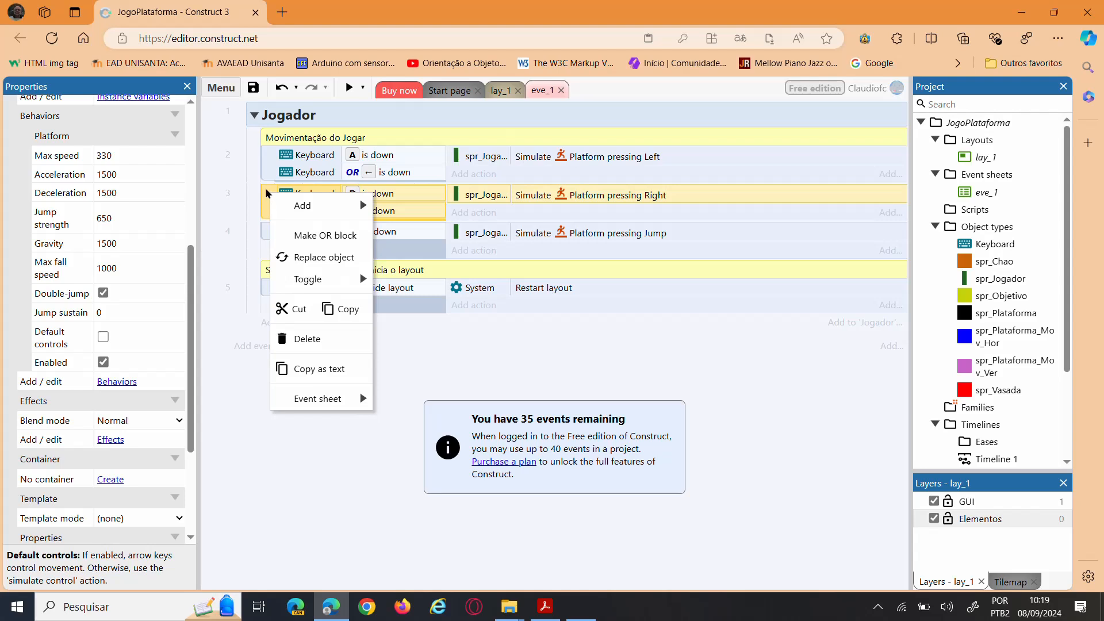
click(310, 235)
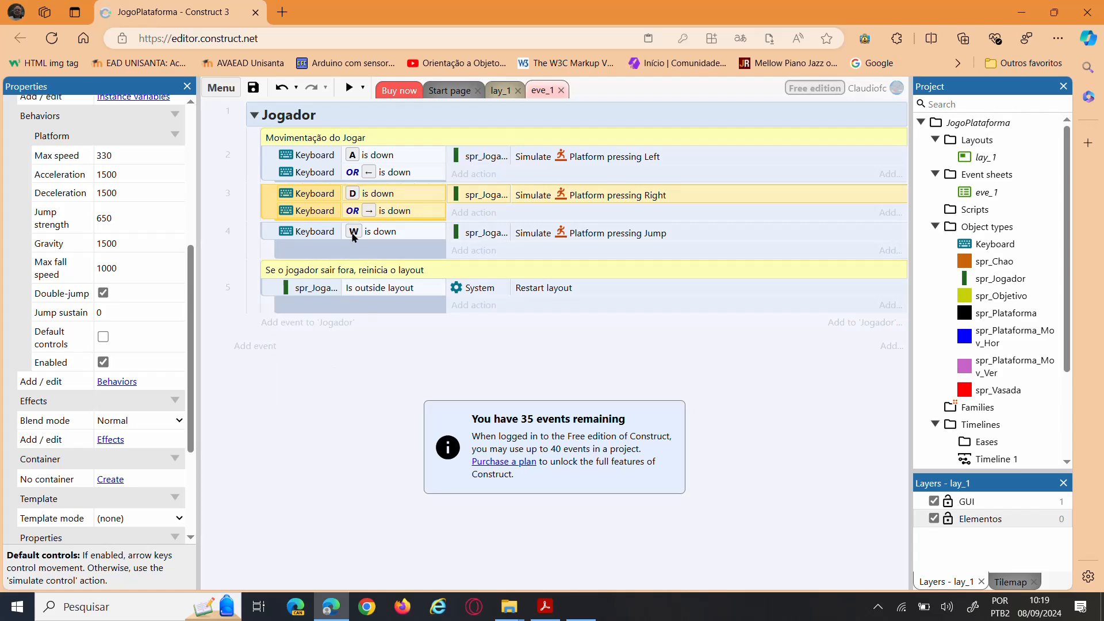
Add a second Keyboard condition, Key is down with the Up arrow, to the event triggered by the W key.
right_click(268, 231)
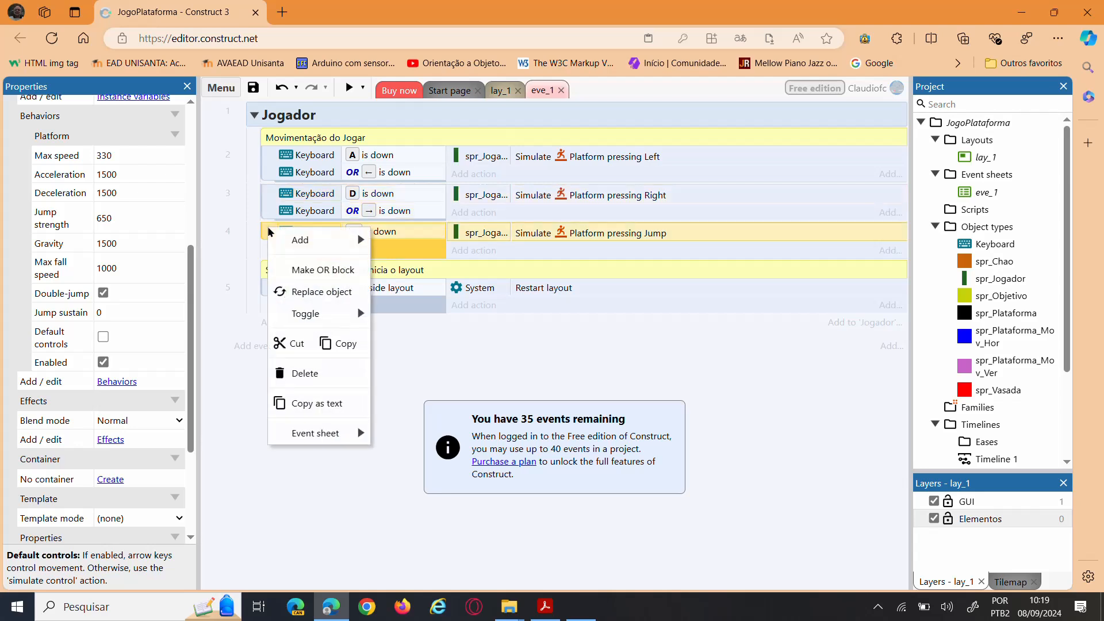
mouse_move(276, 246)
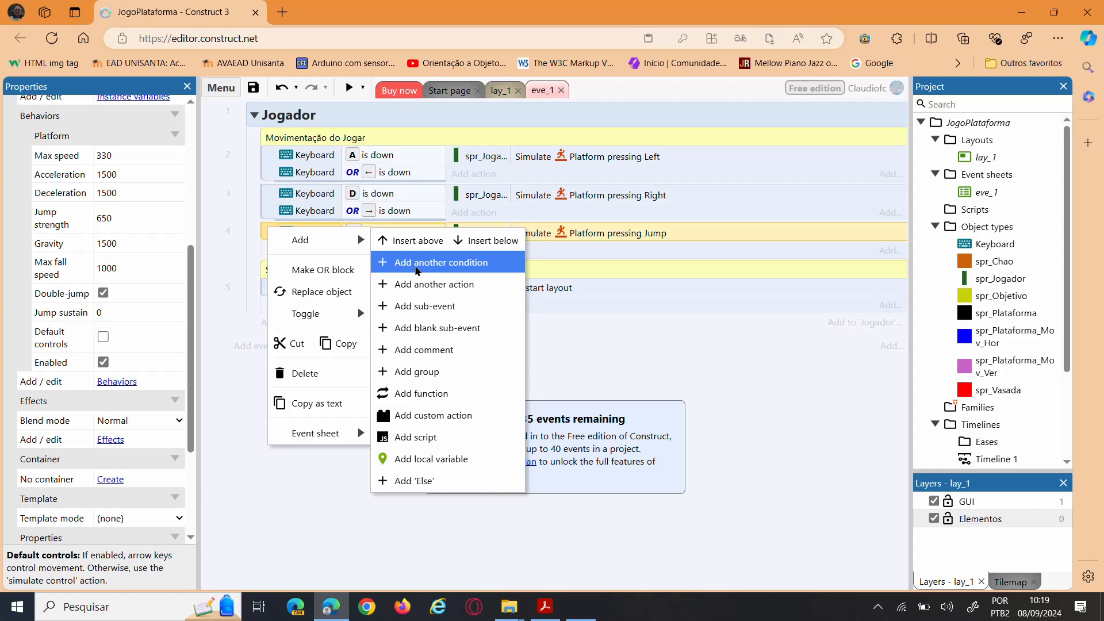
click(417, 266)
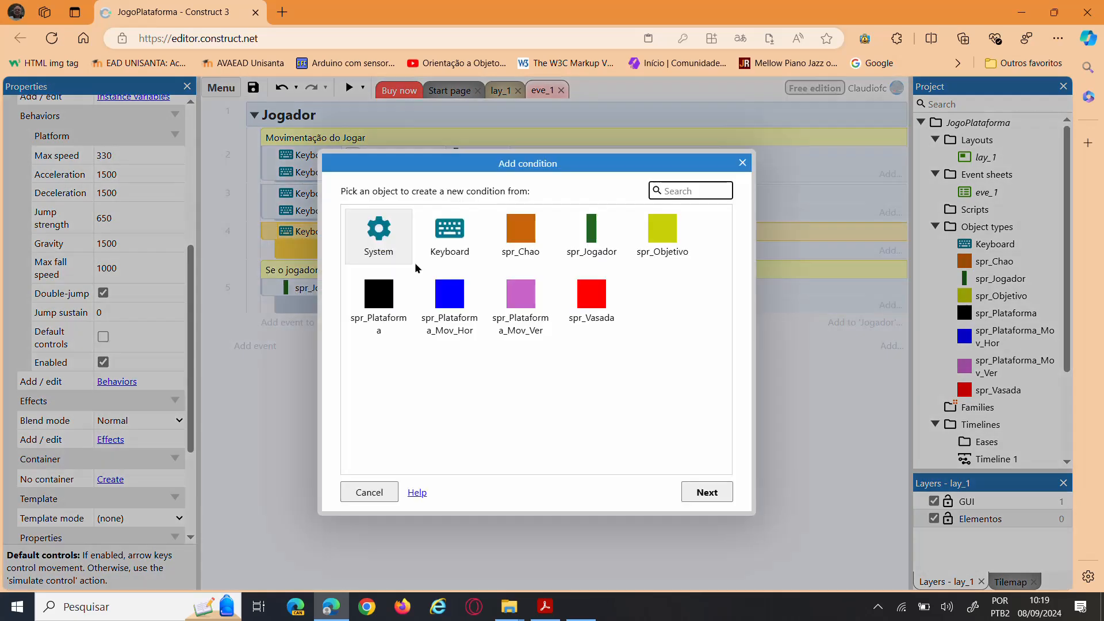
click(444, 233)
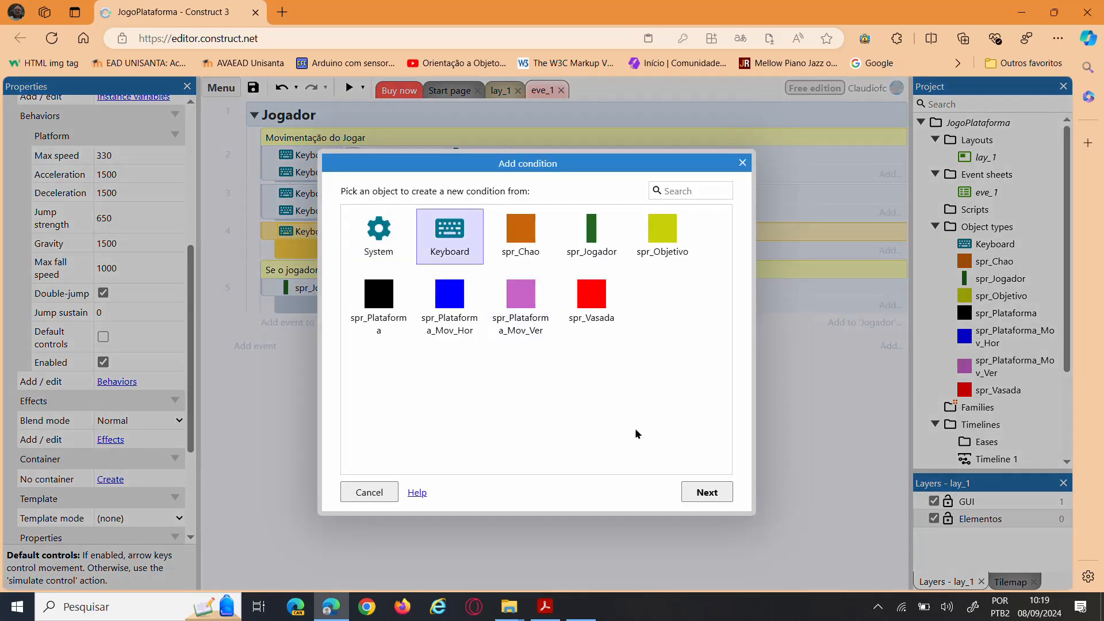
click(711, 493)
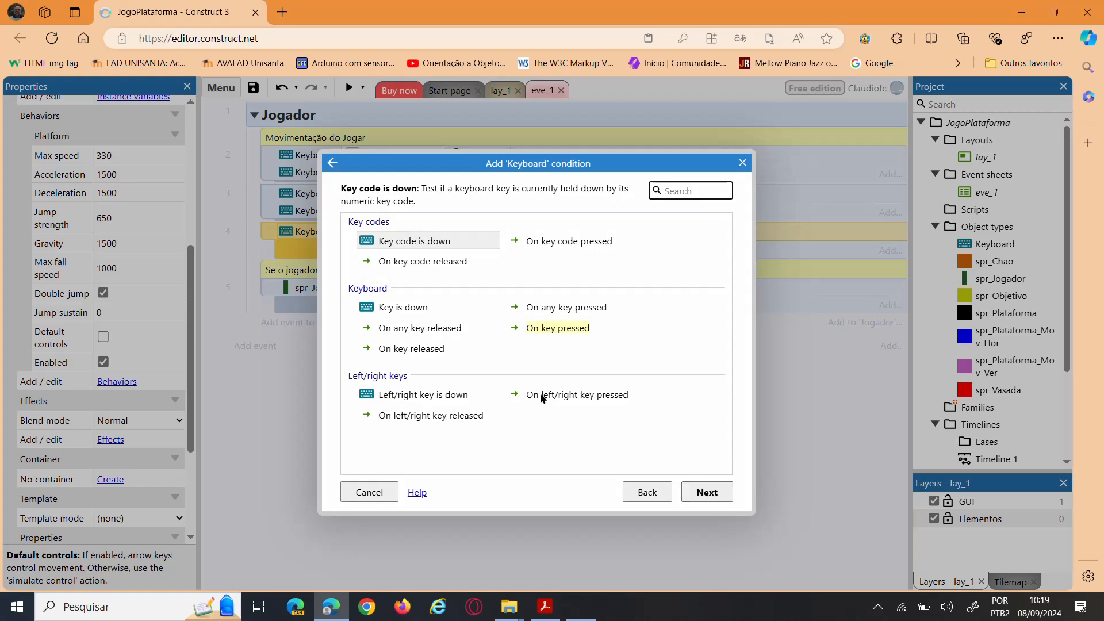
click(401, 309)
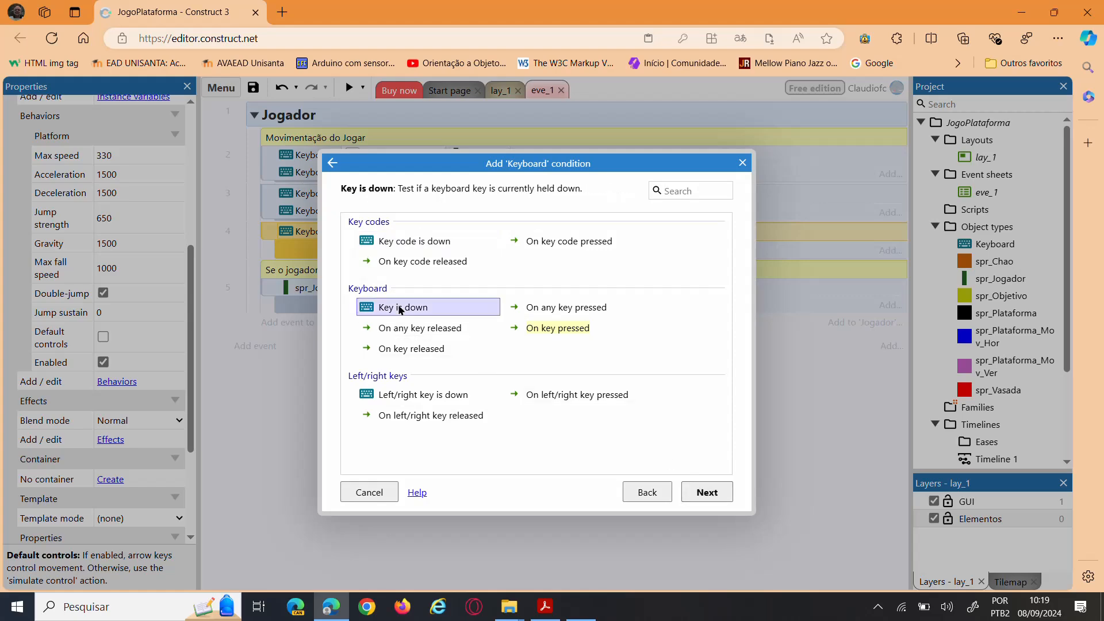
click(707, 492)
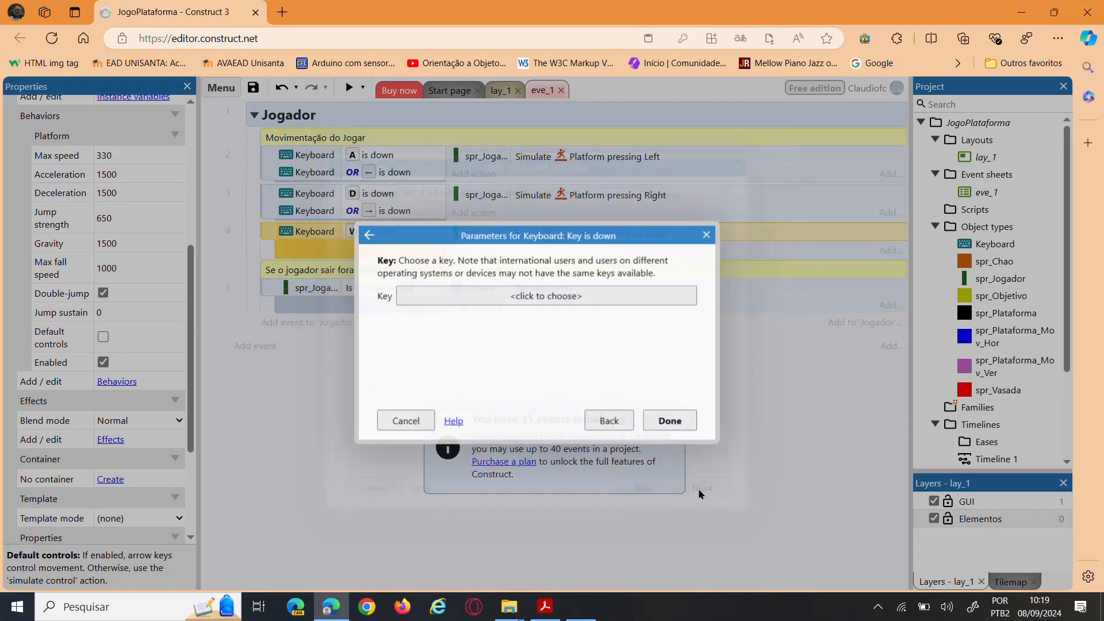
click(538, 296)
key(Up)
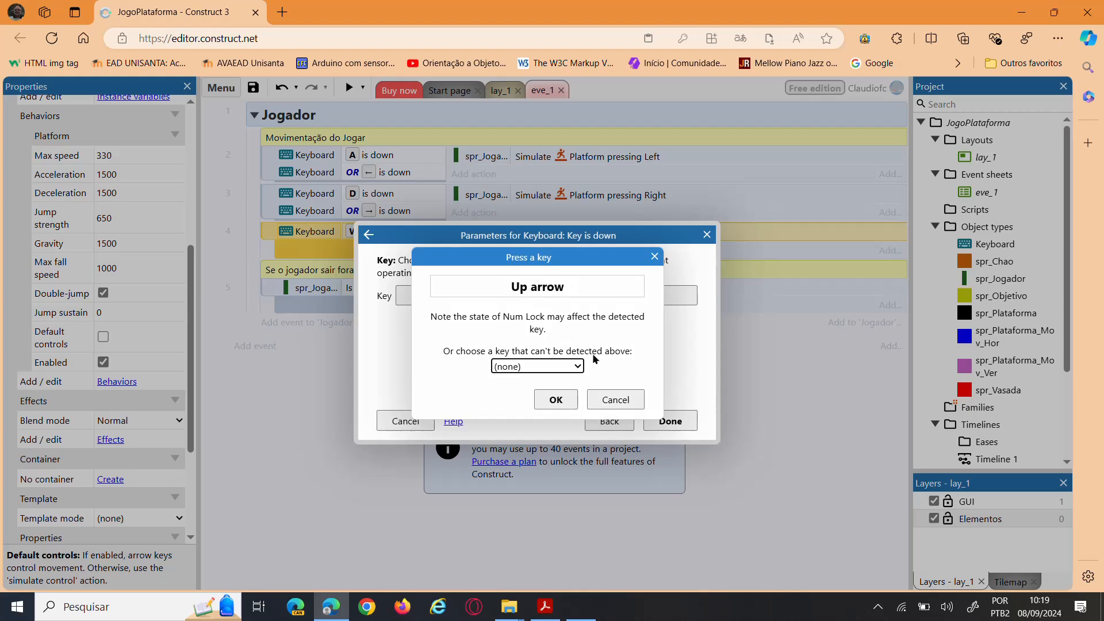
click(566, 399)
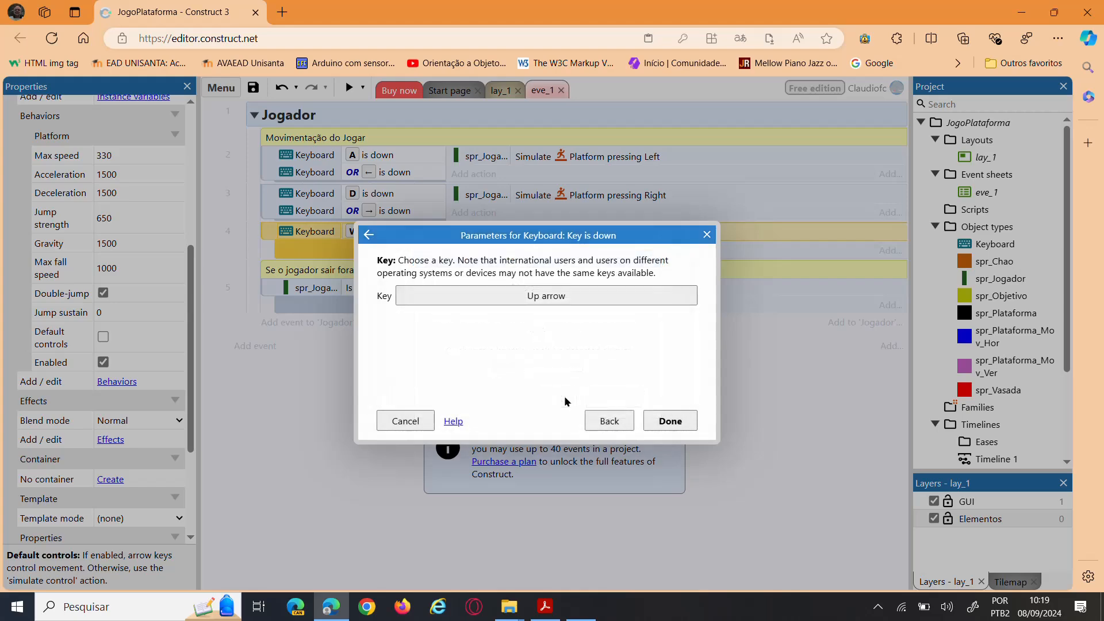
click(667, 420)
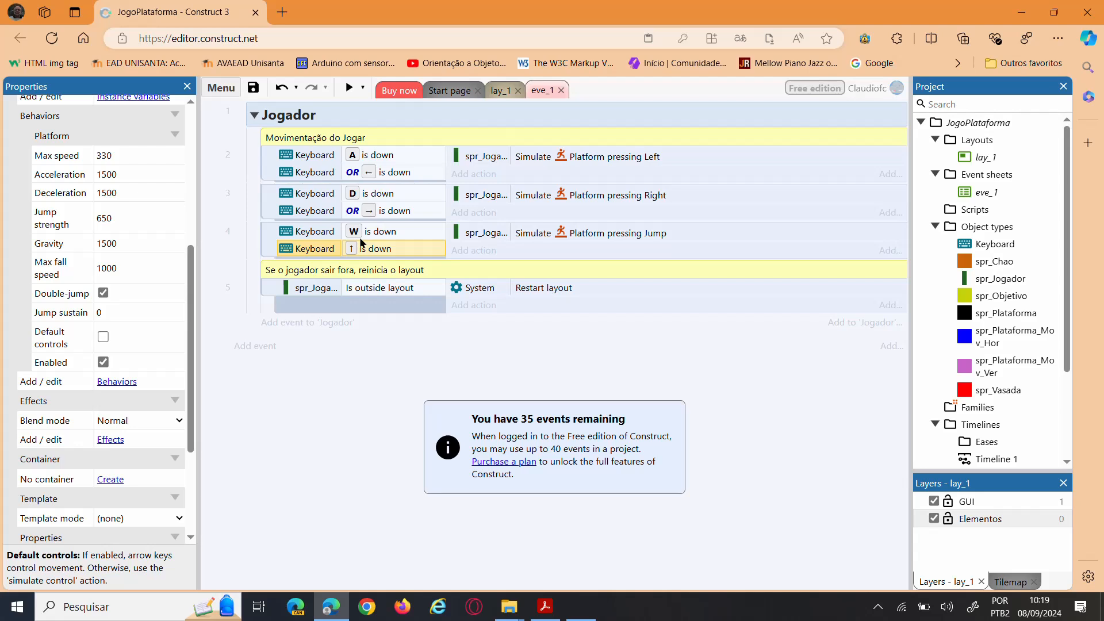
Make the event with the W and Up arrow conditions an OR block and save the project.
right_click(268, 231)
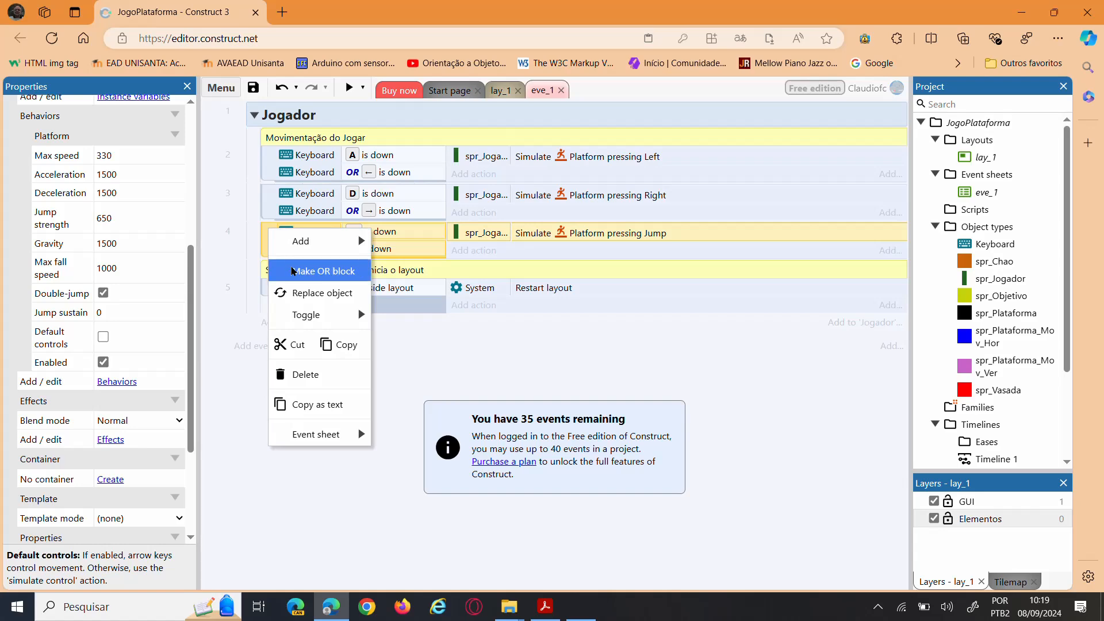
click(292, 271)
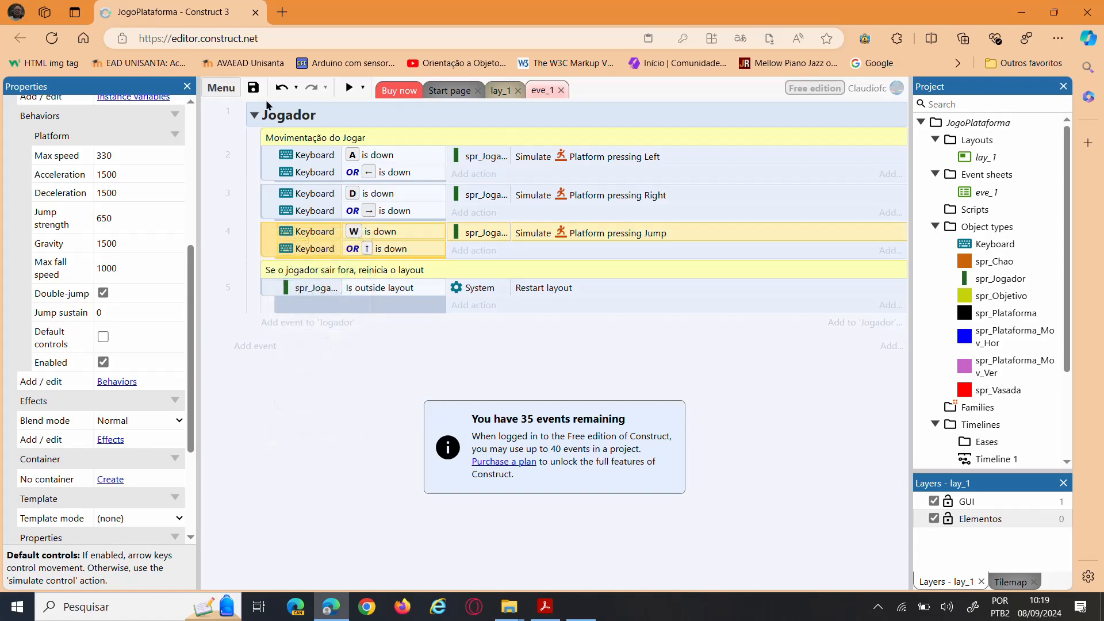
click(253, 89)
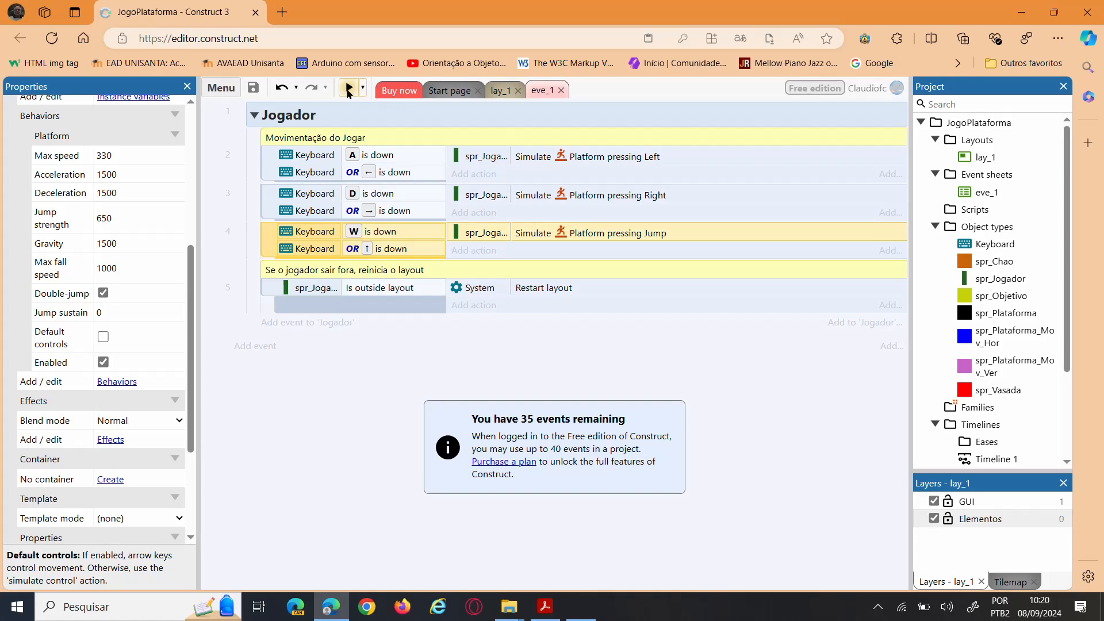
Preview the game and test the player's jump with the Up arrow key.
click(348, 89)
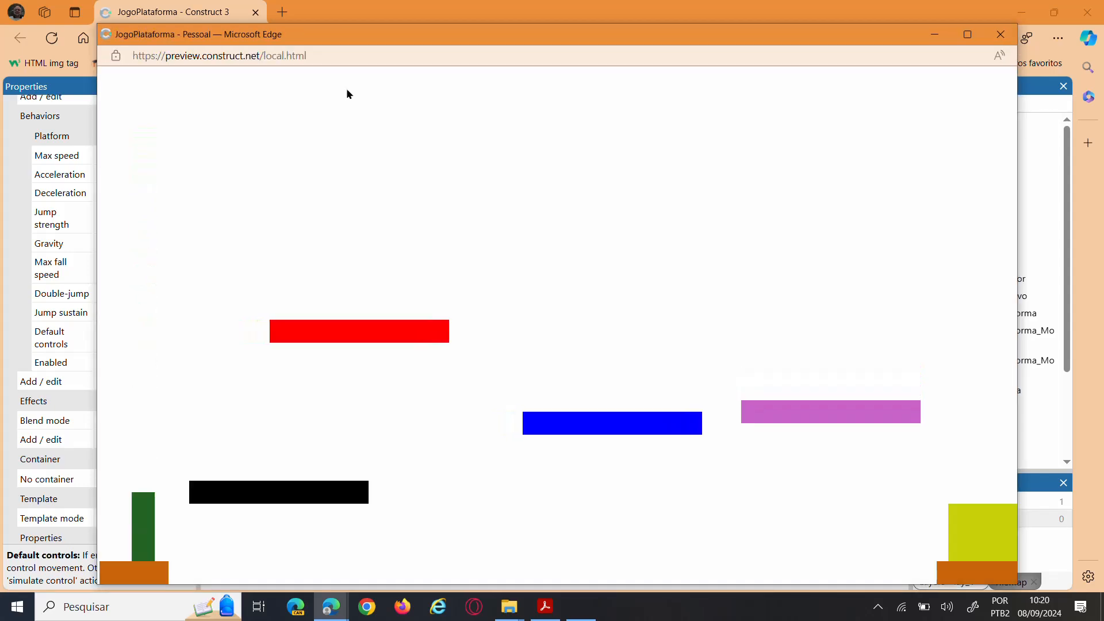
key(Up)
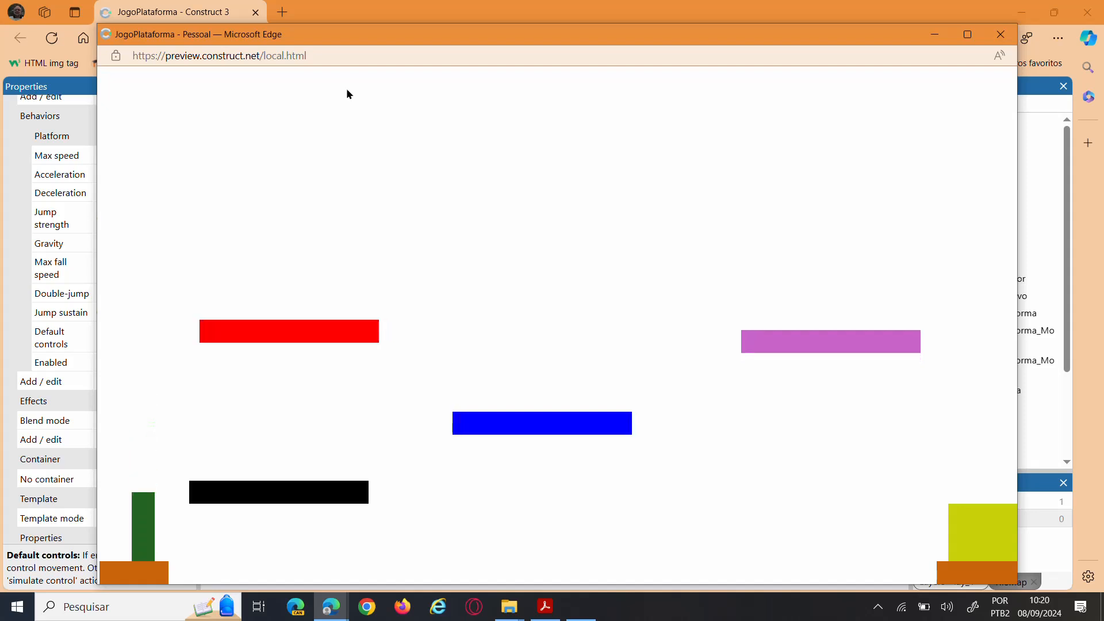
key(Up)
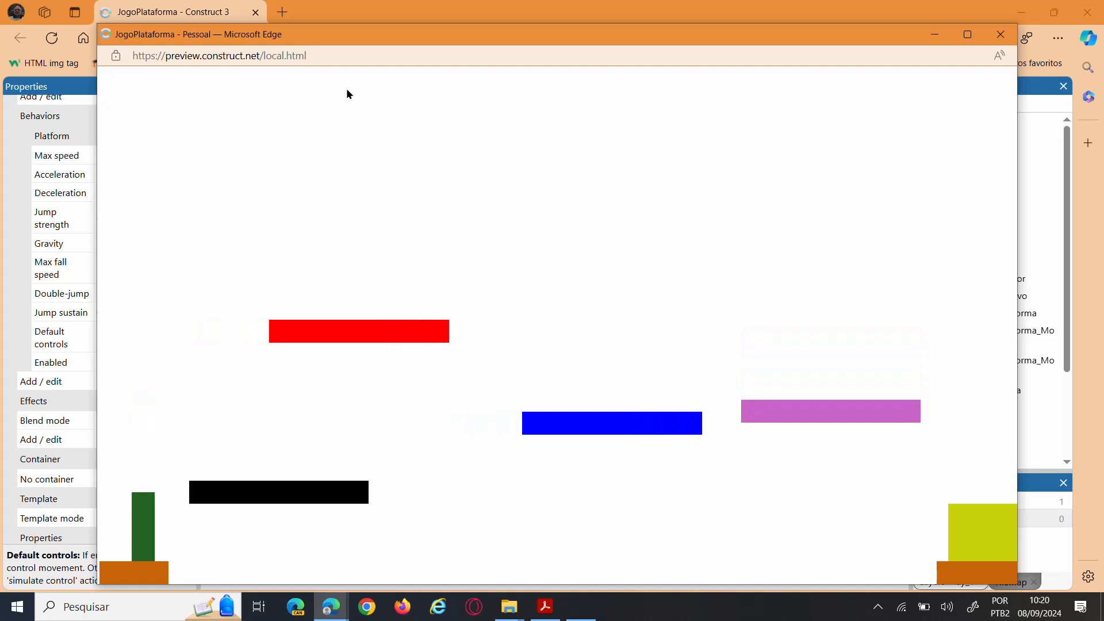
key(Up)
key(Up)
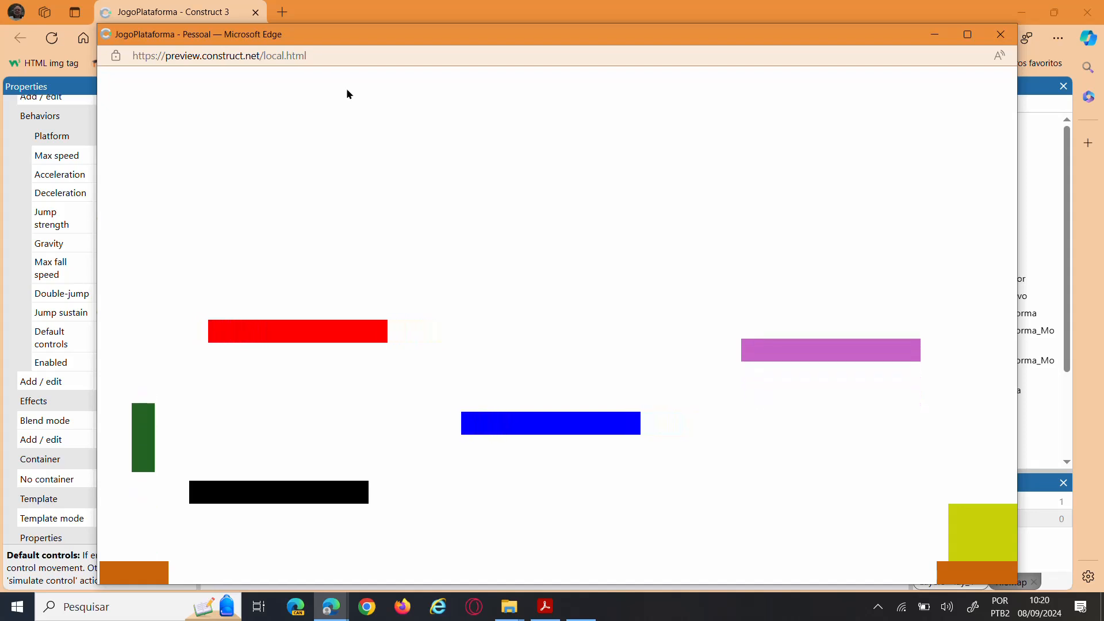
key(Up)
key(Up)
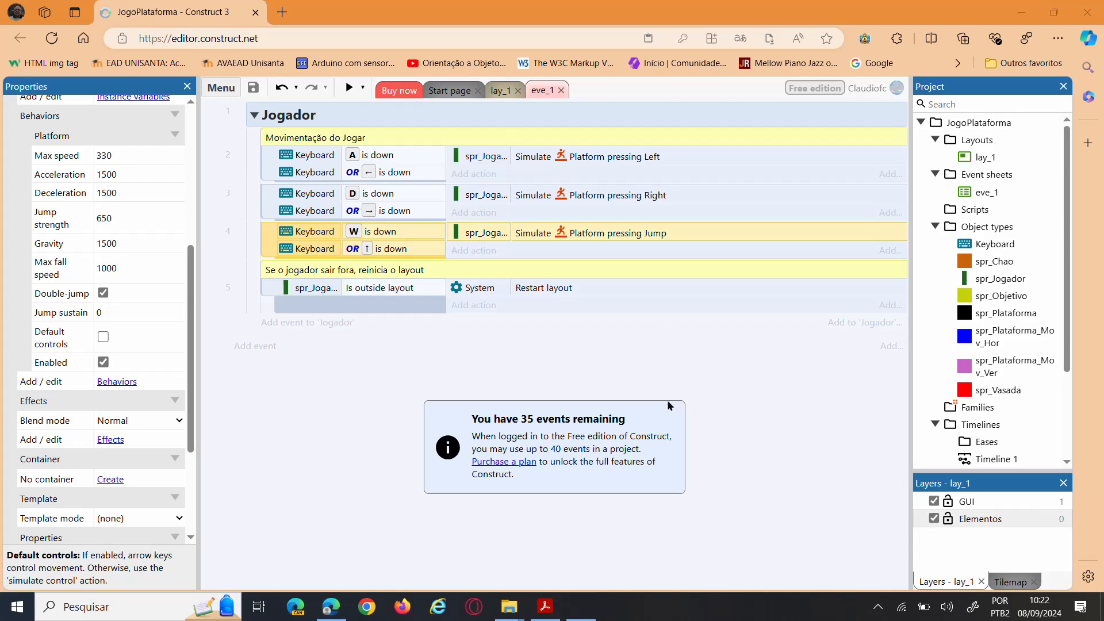
Close the start page and show the lay_1 layout with no object selected.
click(477, 92)
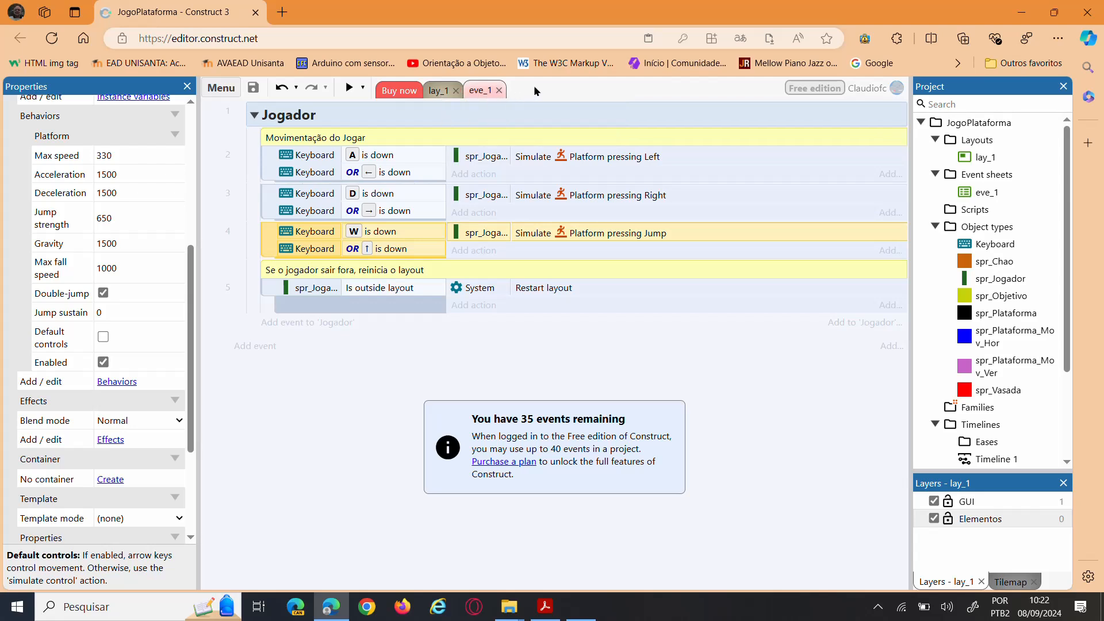
click(438, 90)
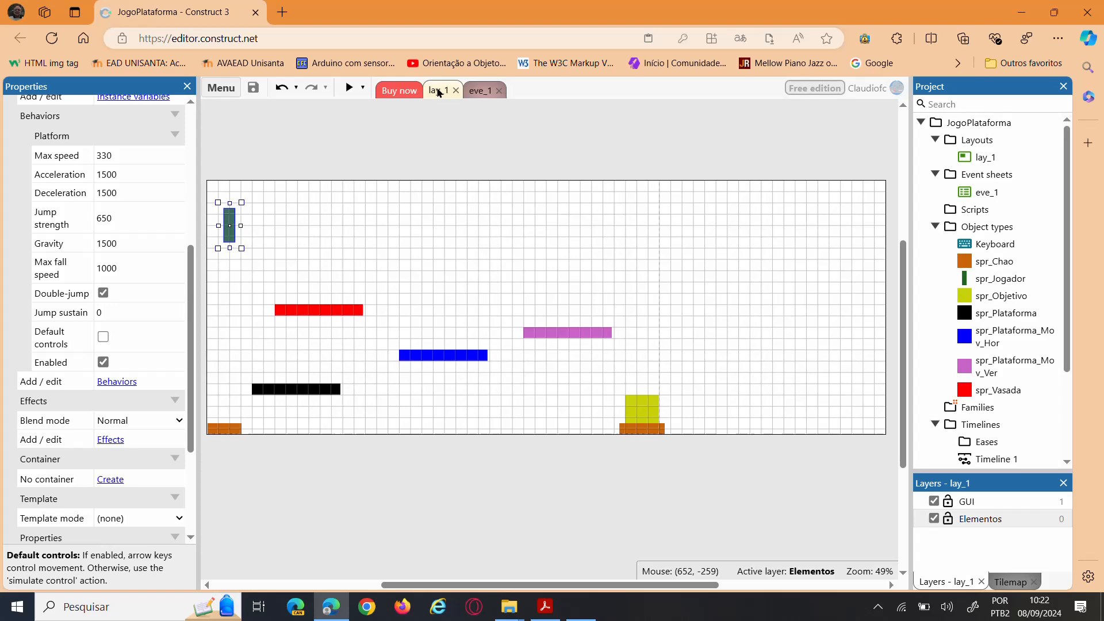
click(367, 156)
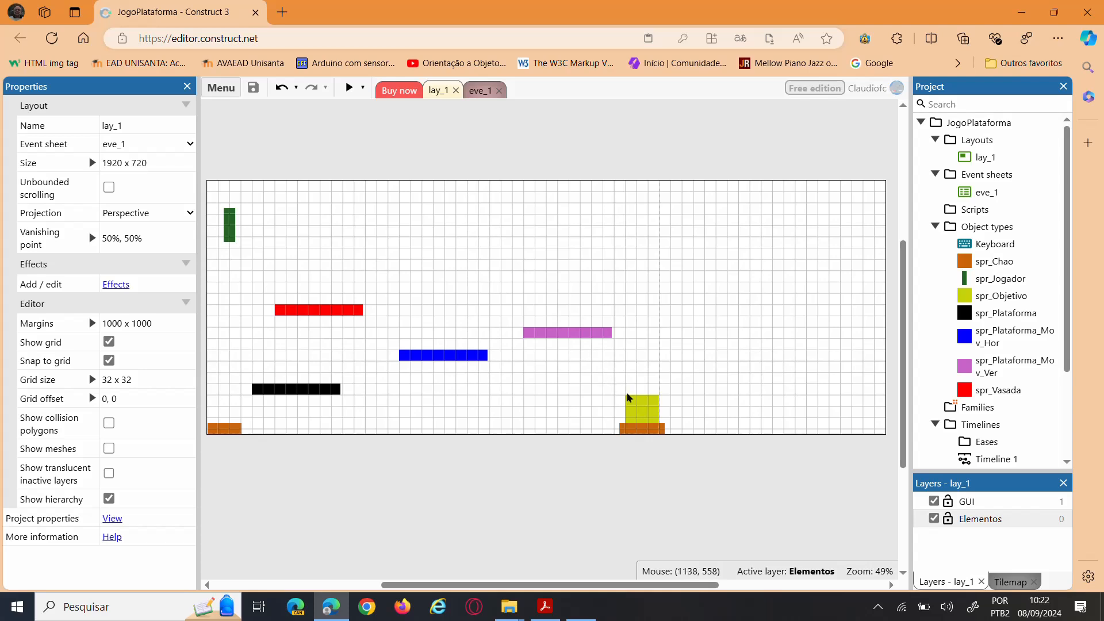
Replace the spr_Objetivo image with Diamante.png from the desktop's Construct/Aula04_Elementos folder and resize the sprite to 96 x 96 in the layout.
click(641, 415)
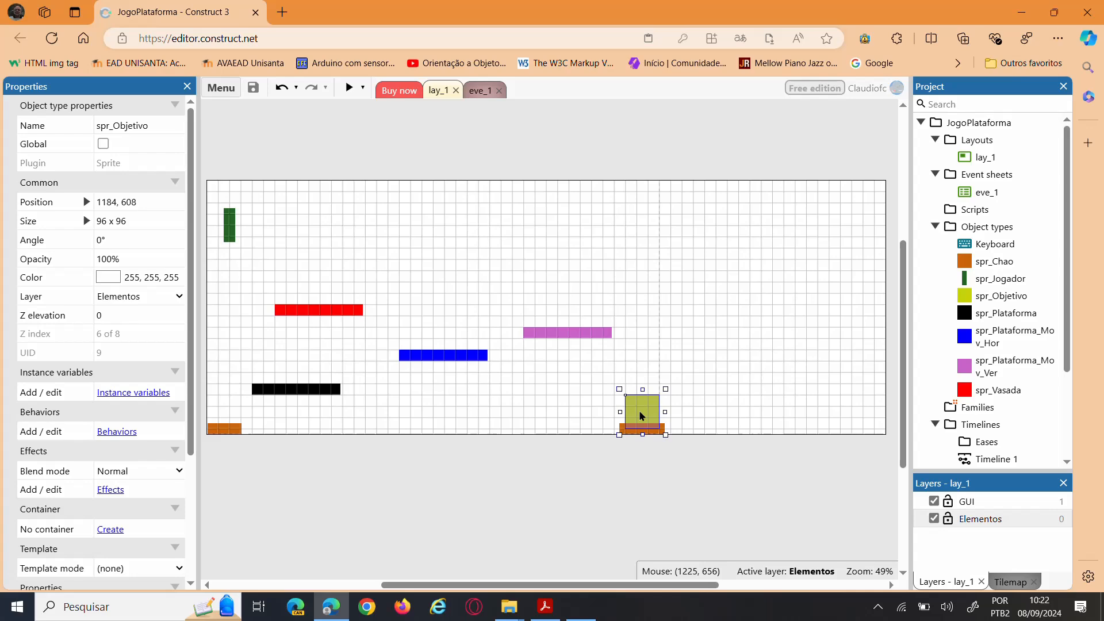
double_click(641, 415)
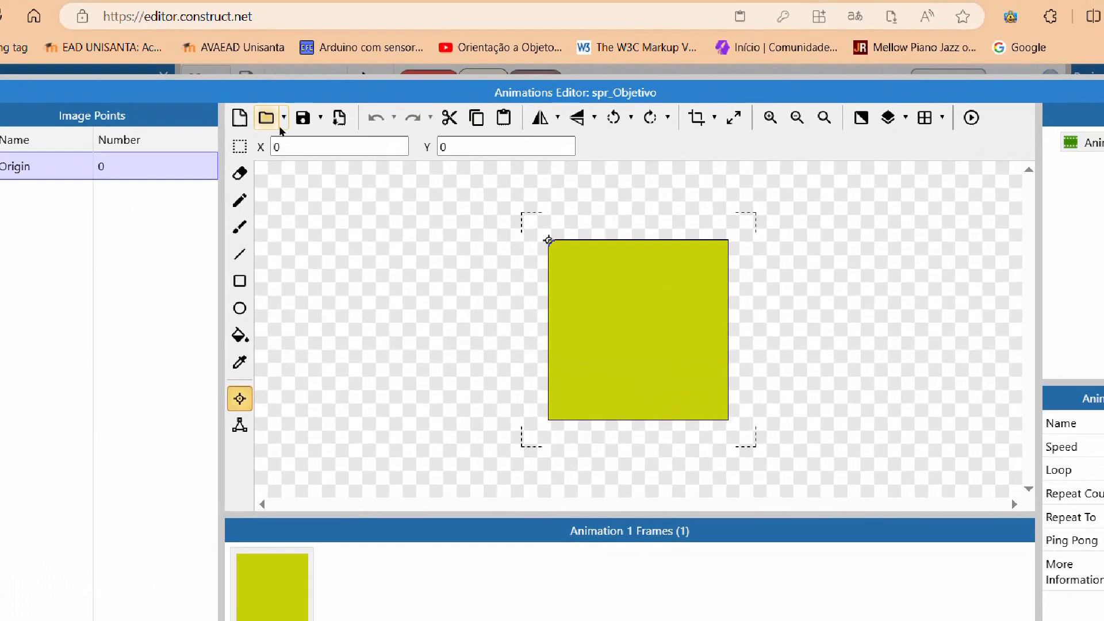
click(273, 121)
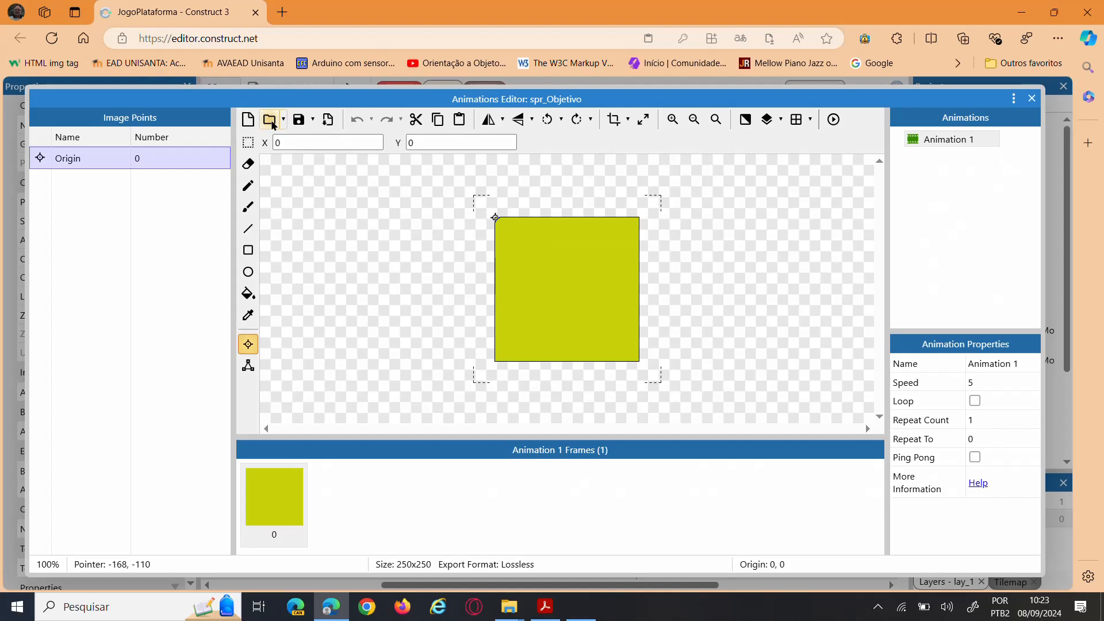
click(273, 121)
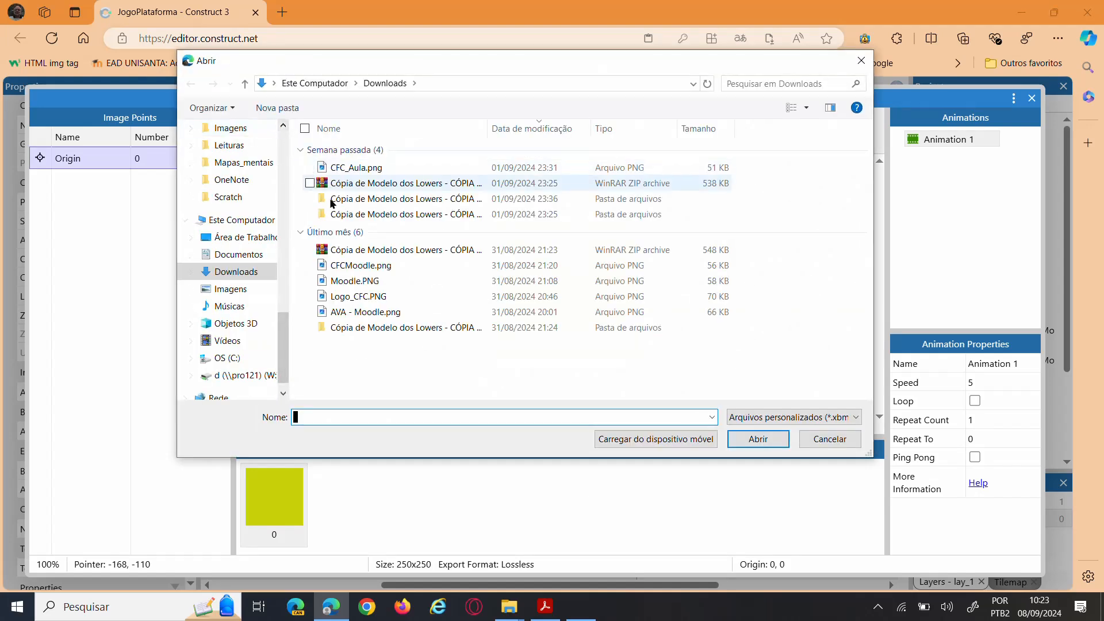
click(248, 240)
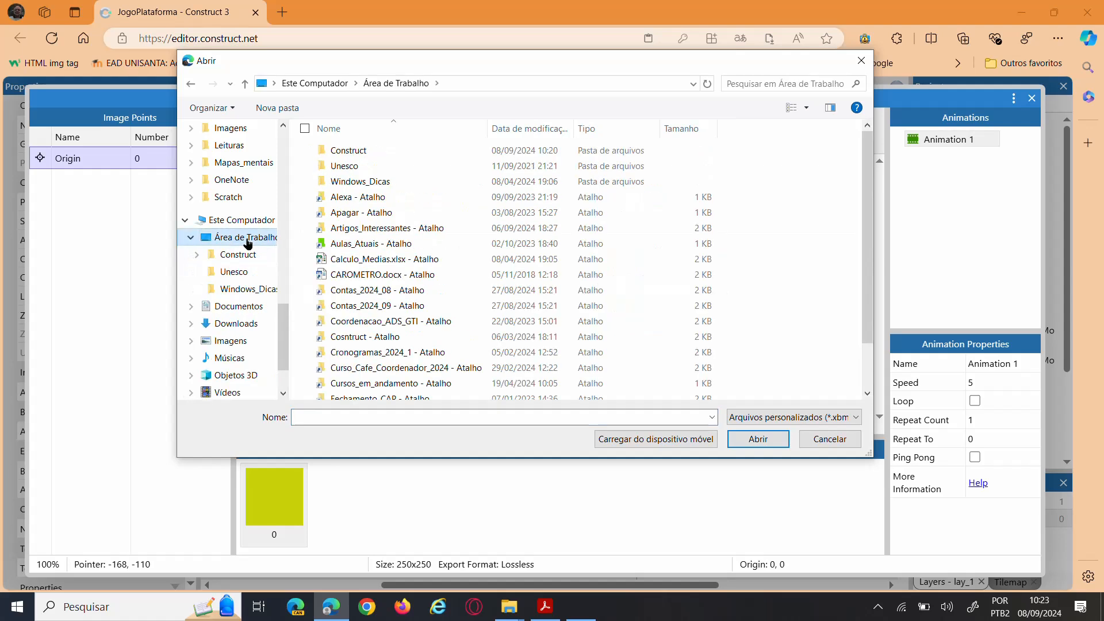
double_click(364, 152)
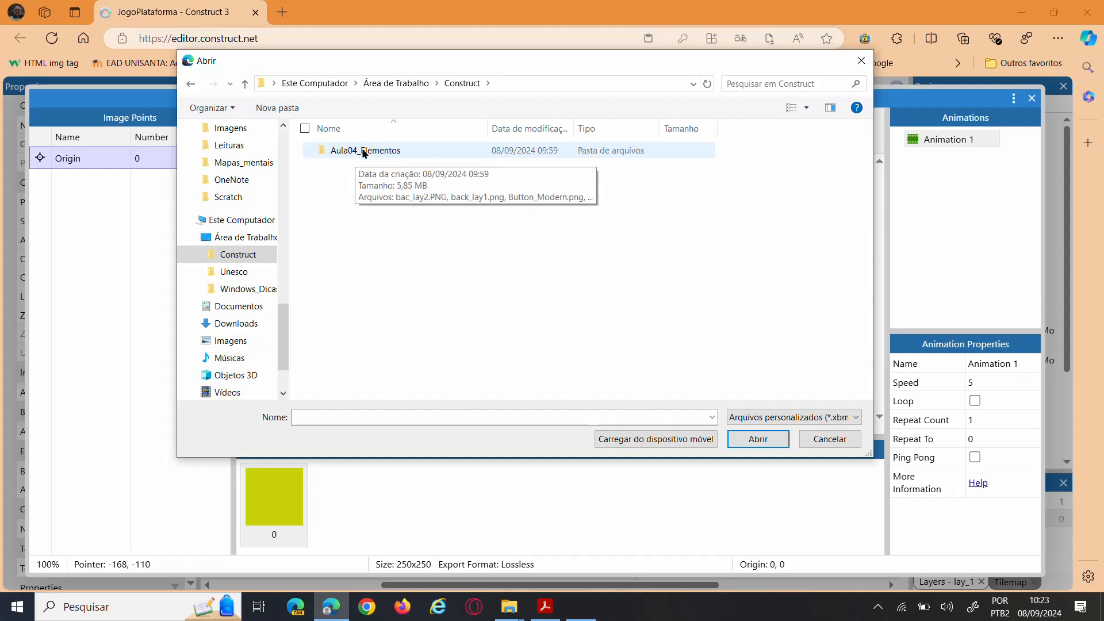
double_click(364, 153)
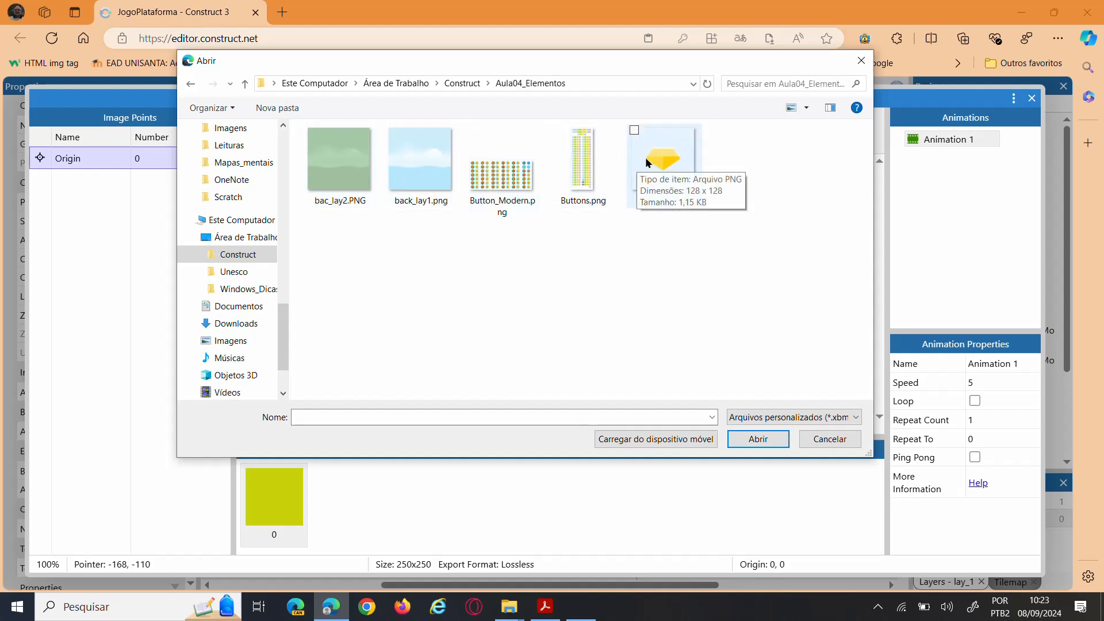
click(671, 163)
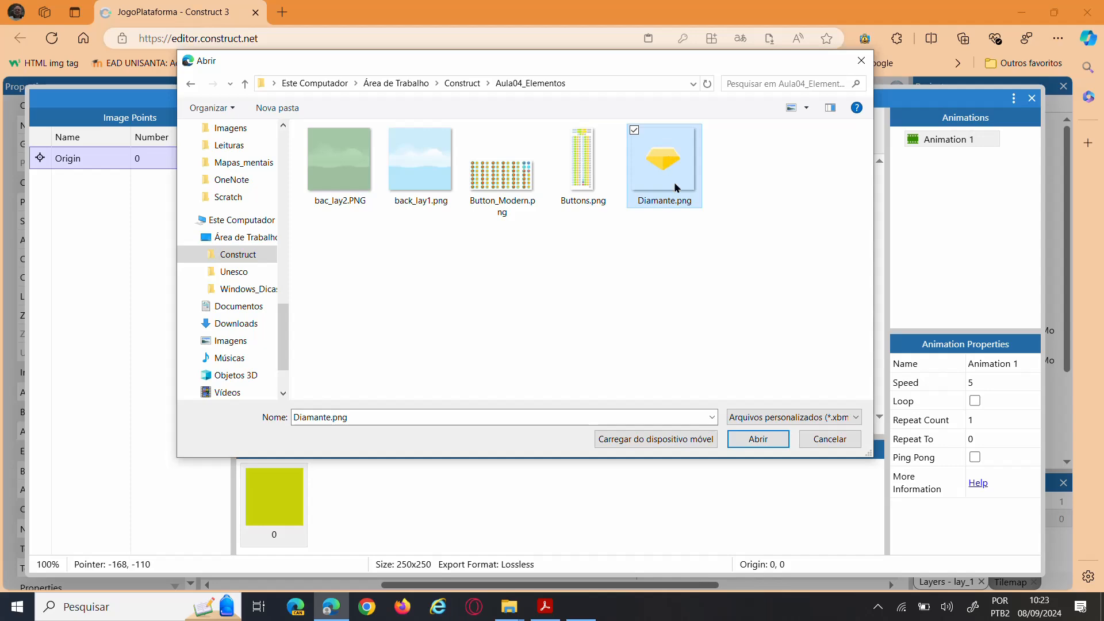
click(755, 439)
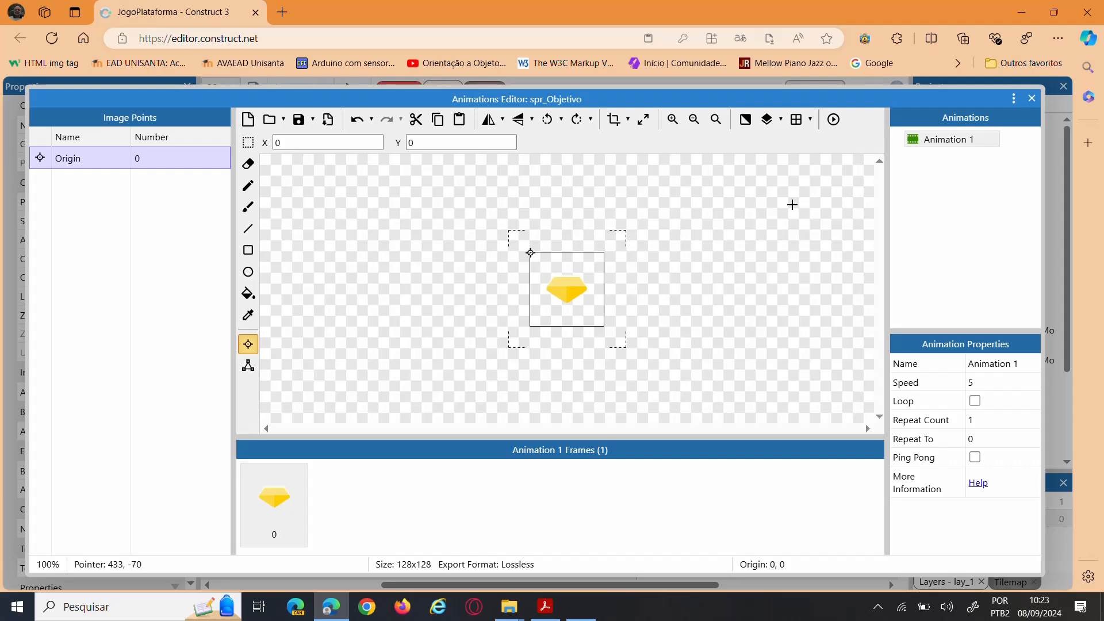
click(1032, 99)
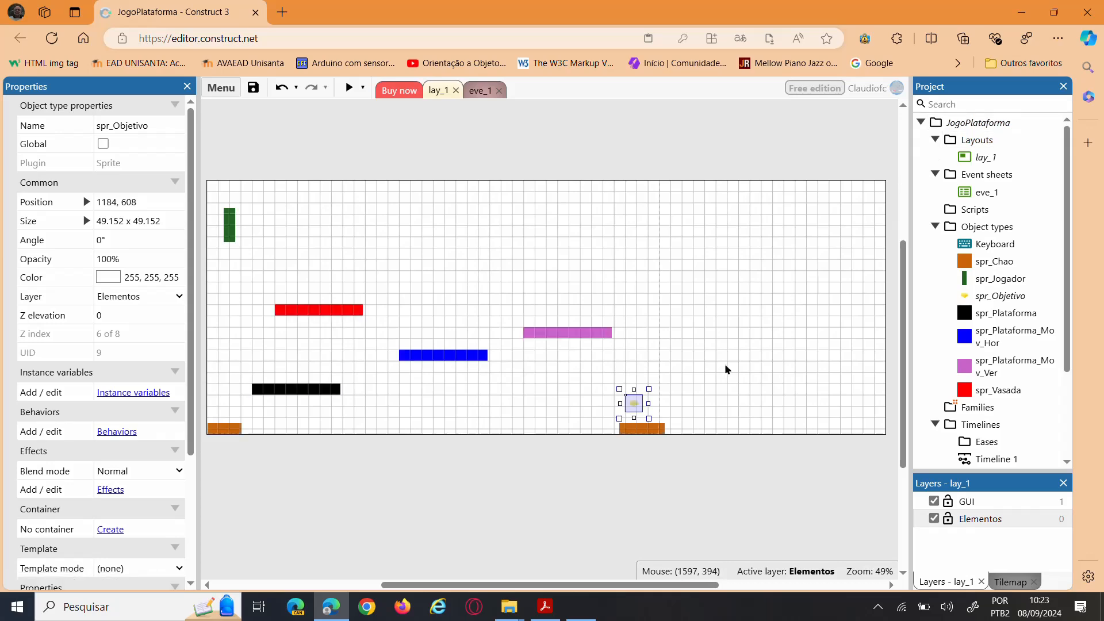
drag(649, 417, 665, 431)
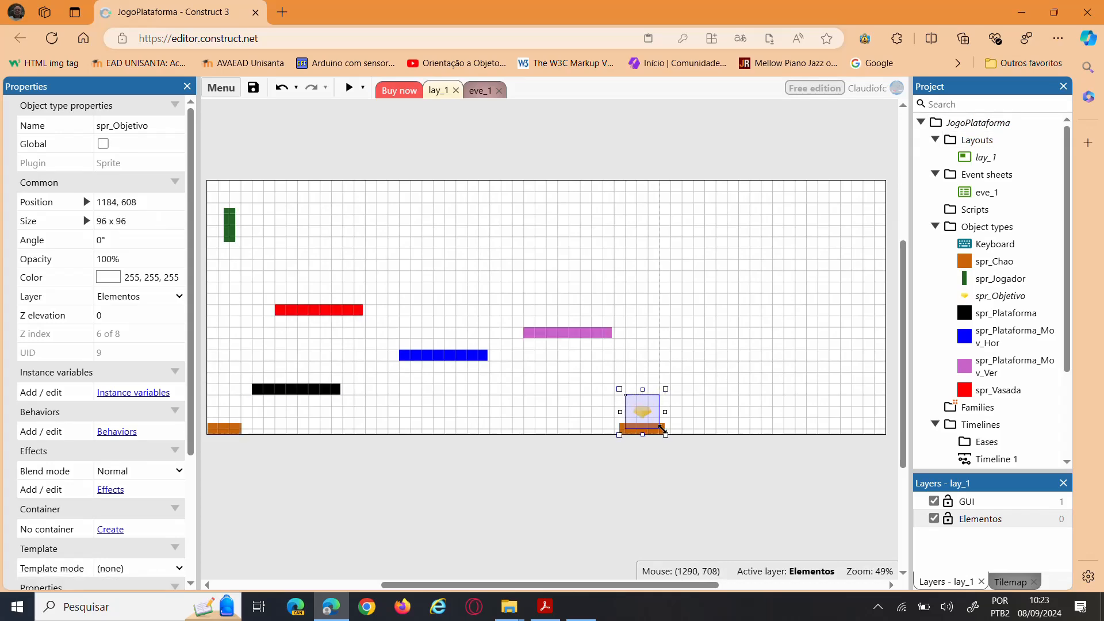
Crop the transparent edges of the diamond image in spr_Objetivo's animation.
double_click(650, 415)
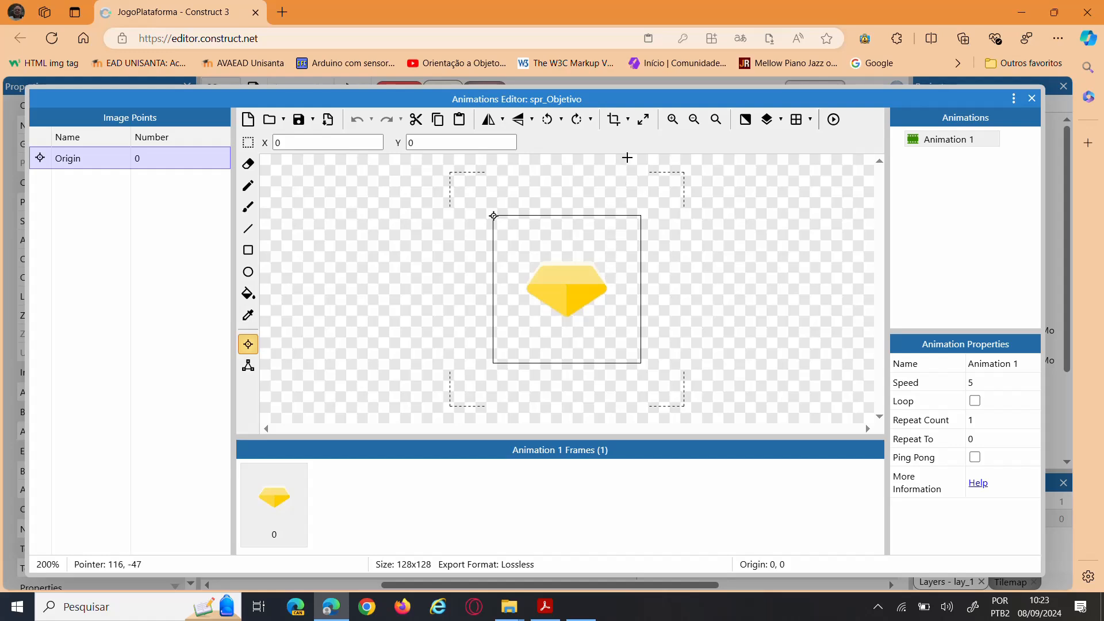
click(628, 120)
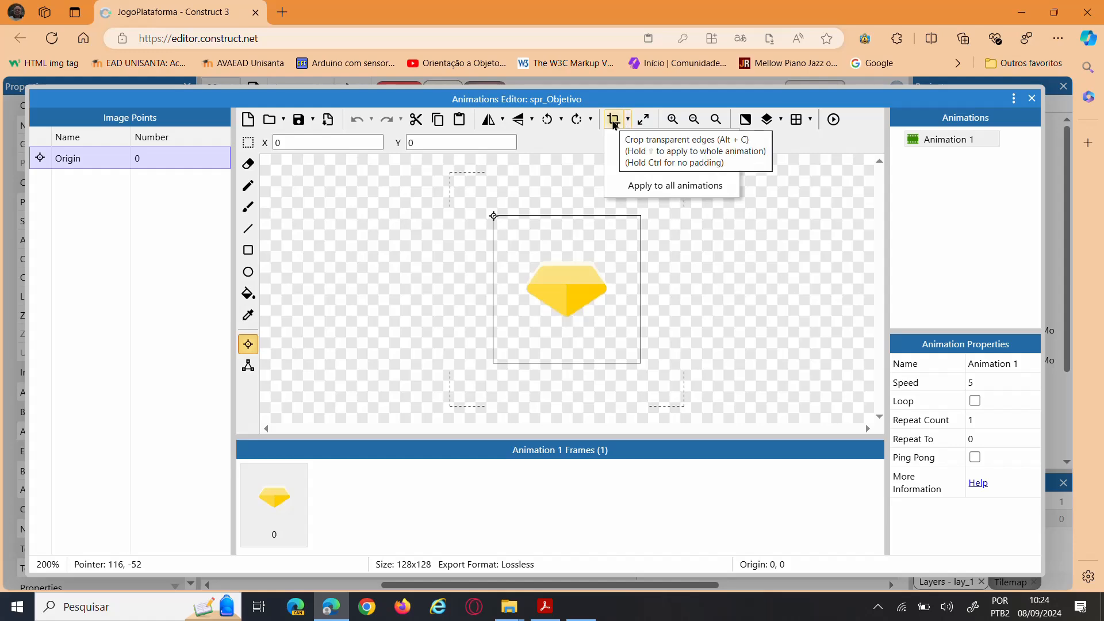
click(613, 121)
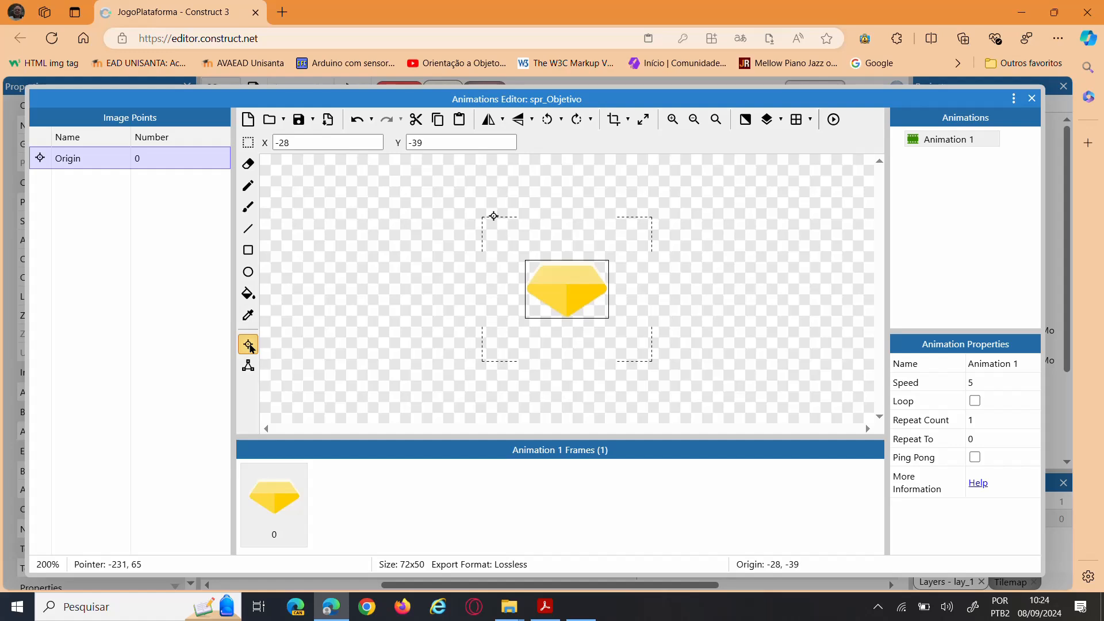
Set the origin point of spr_Objetivo's image to its top left corner and close the animations editor.
right_click(104, 158)
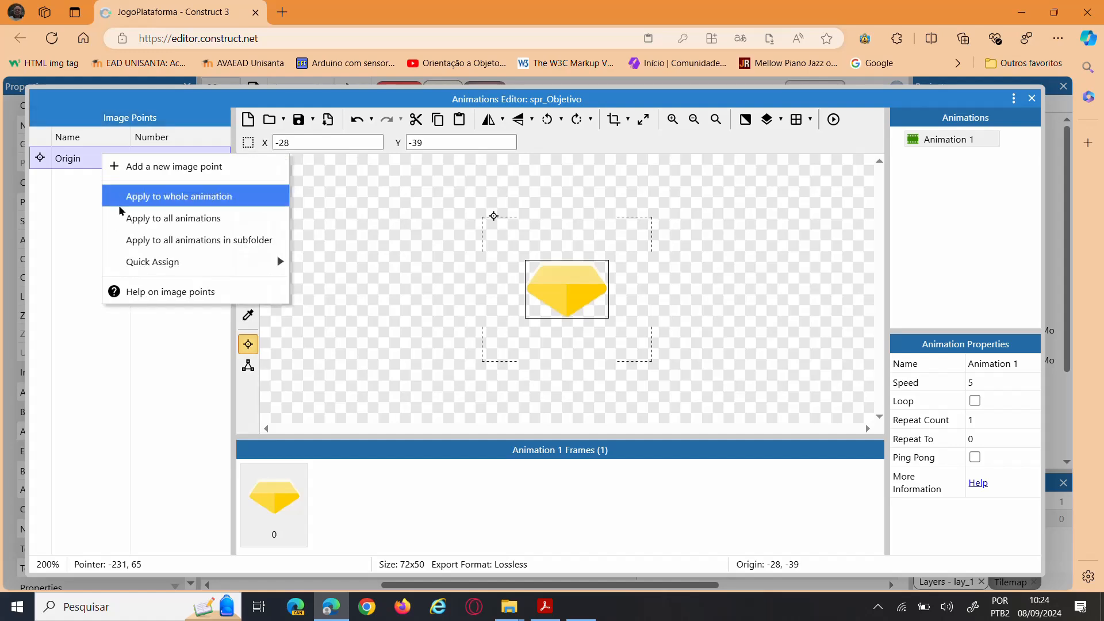
mouse_move(191, 264)
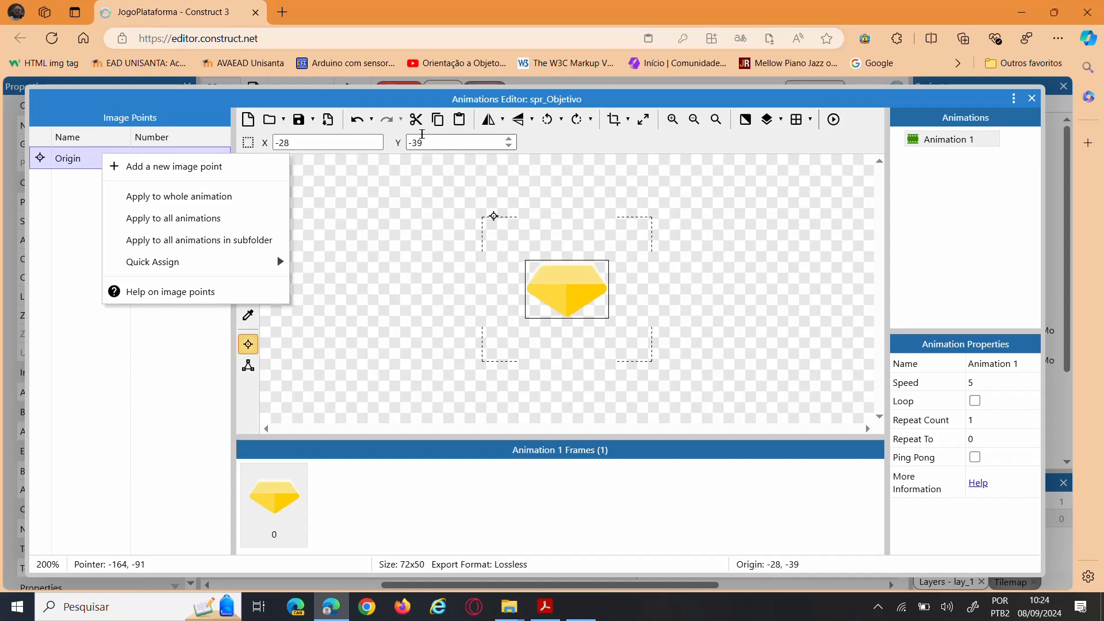
mouse_move(283, 269)
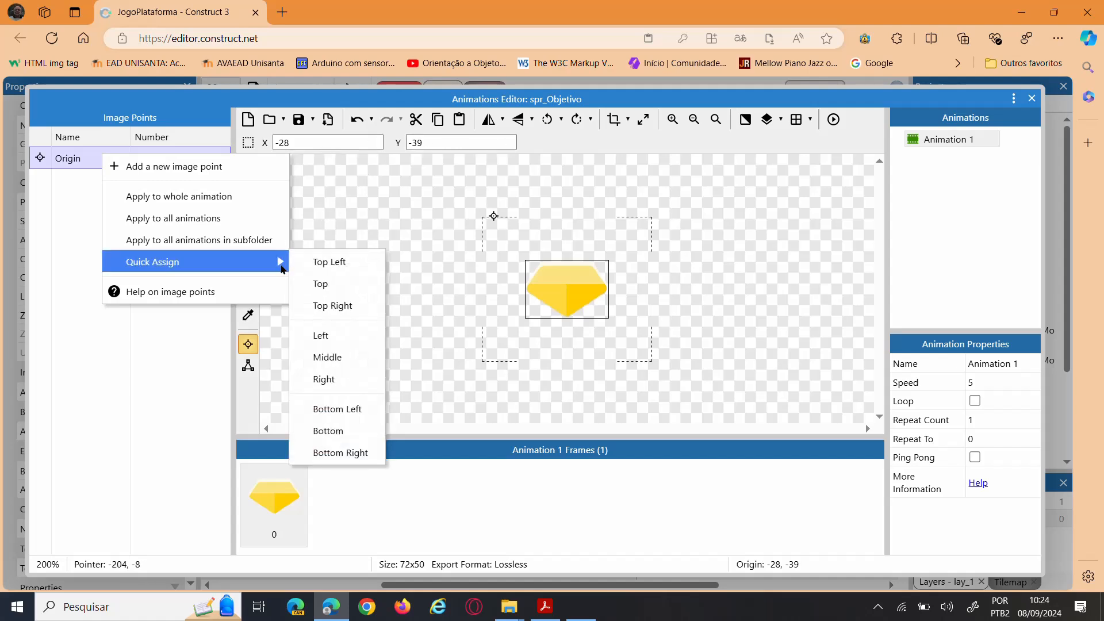
click(309, 263)
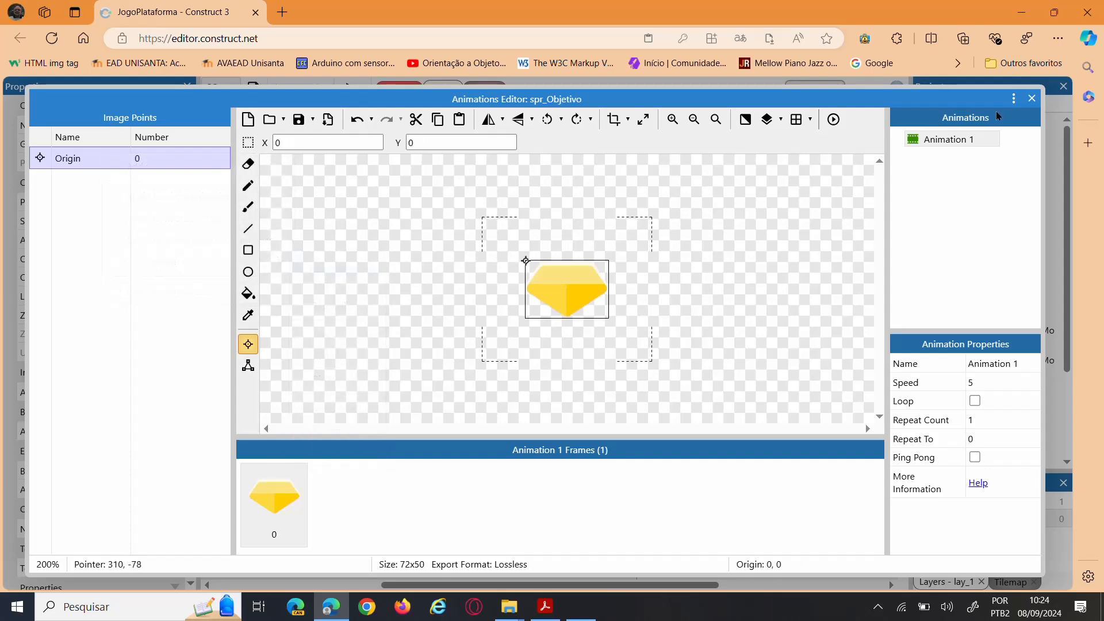
click(1032, 100)
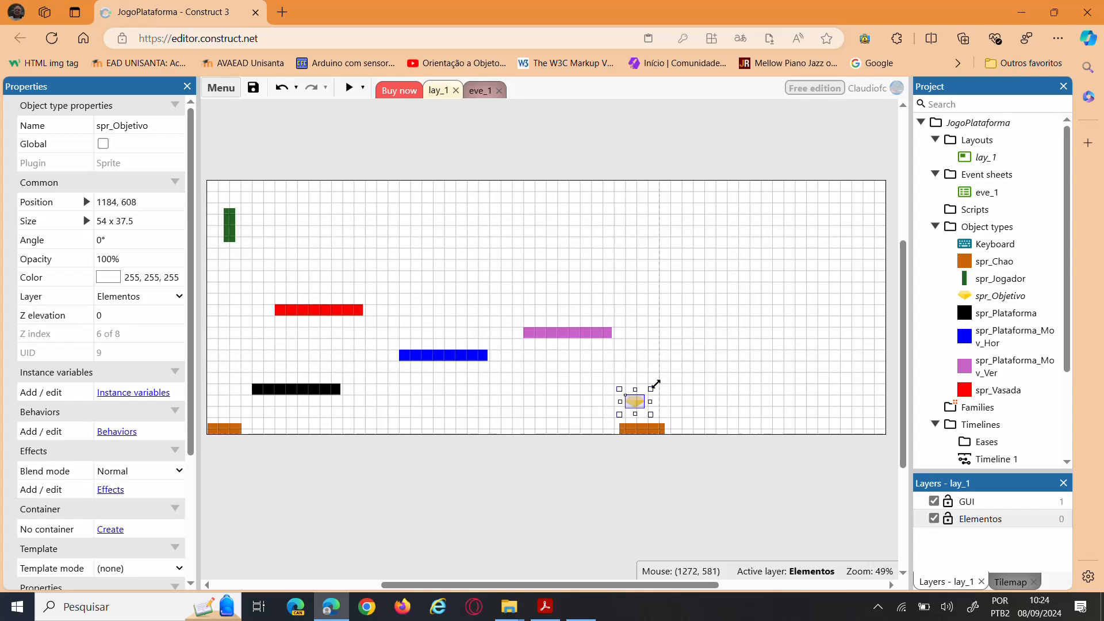
Resize the diamond sprite to 96 x 96 at position 1184, 608 on the ground block in the layout.
drag(653, 384, 663, 375)
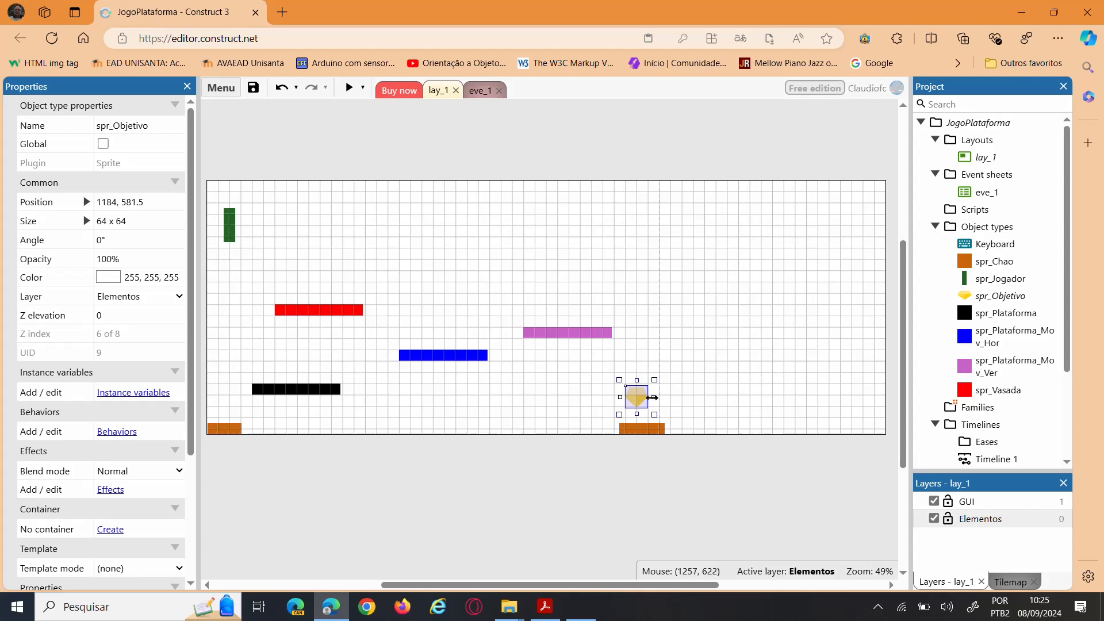
mouse_move(654, 398)
mouse_down()
mouse_move(642, 407)
mouse_move(638, 385)
mouse_up()
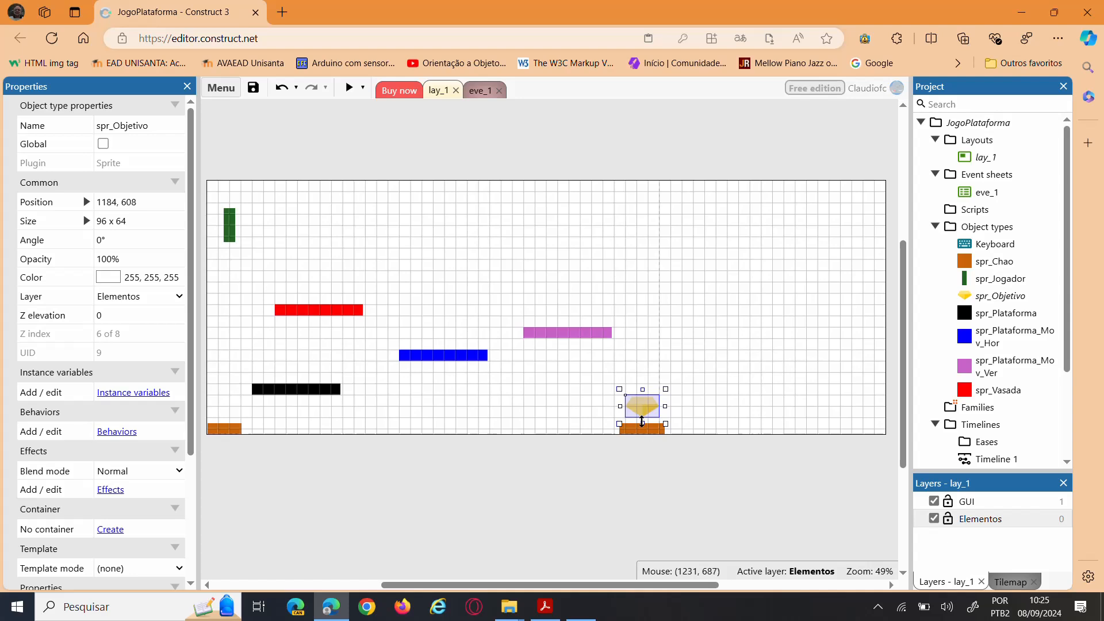
drag(643, 423, 642, 434)
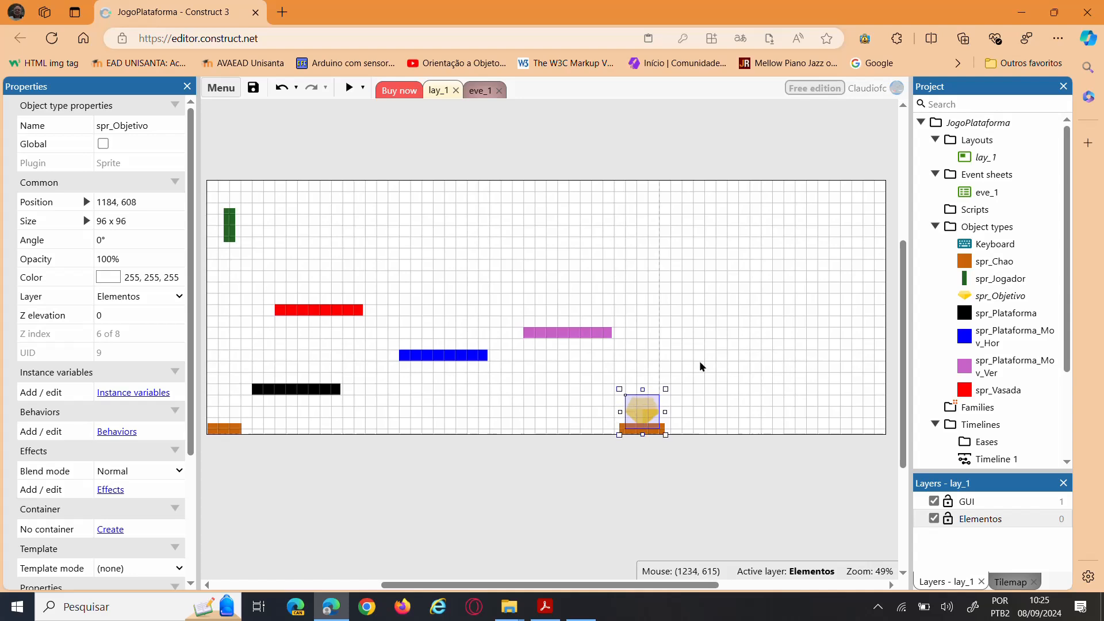
click(717, 355)
click(640, 418)
click(755, 356)
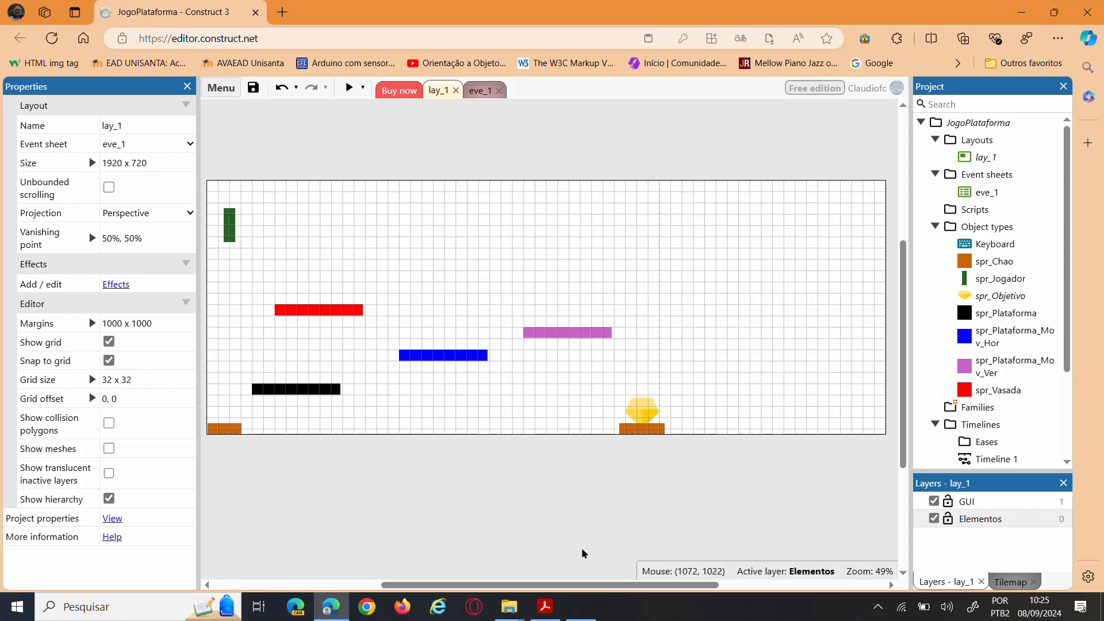
drag(567, 587, 561, 587)
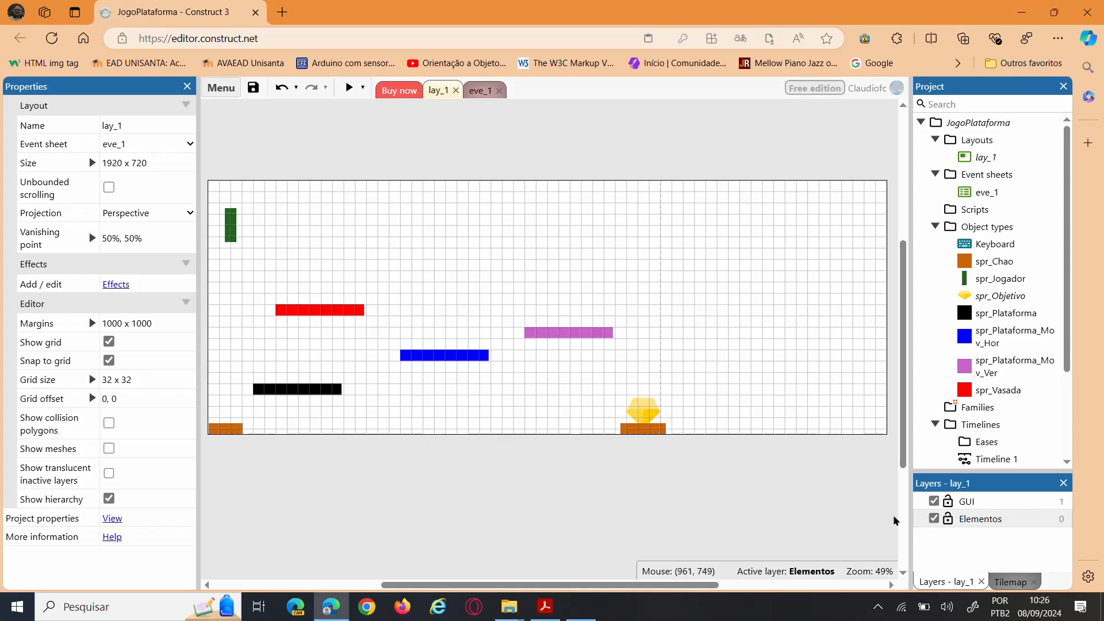
Check the layer assignment of the diamond, the player and the platform sprites in the layout.
click(1028, 525)
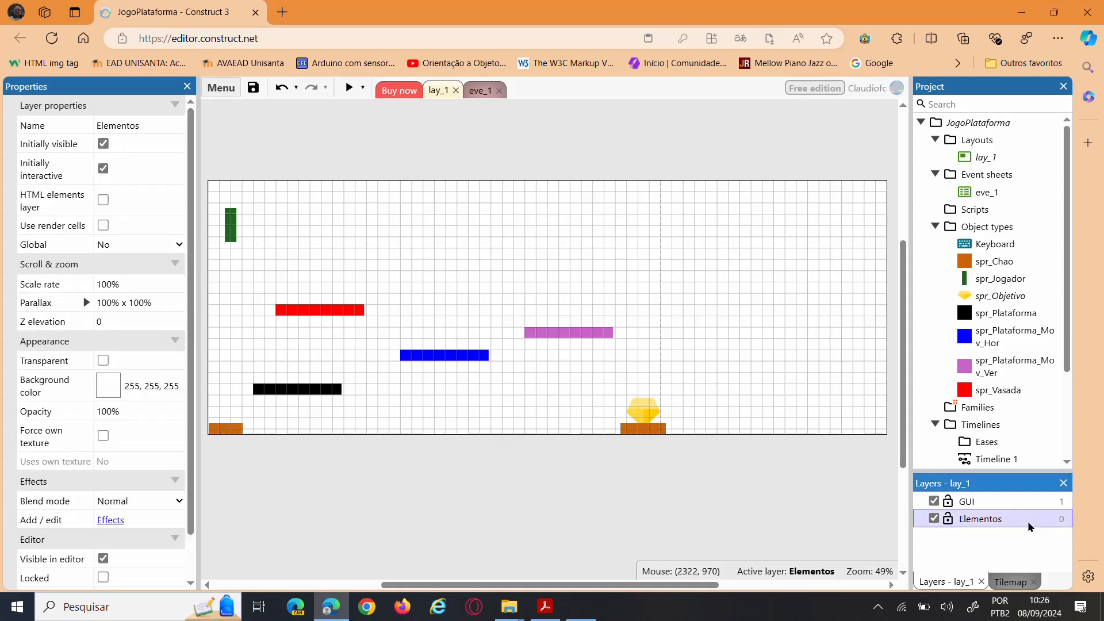
click(641, 412)
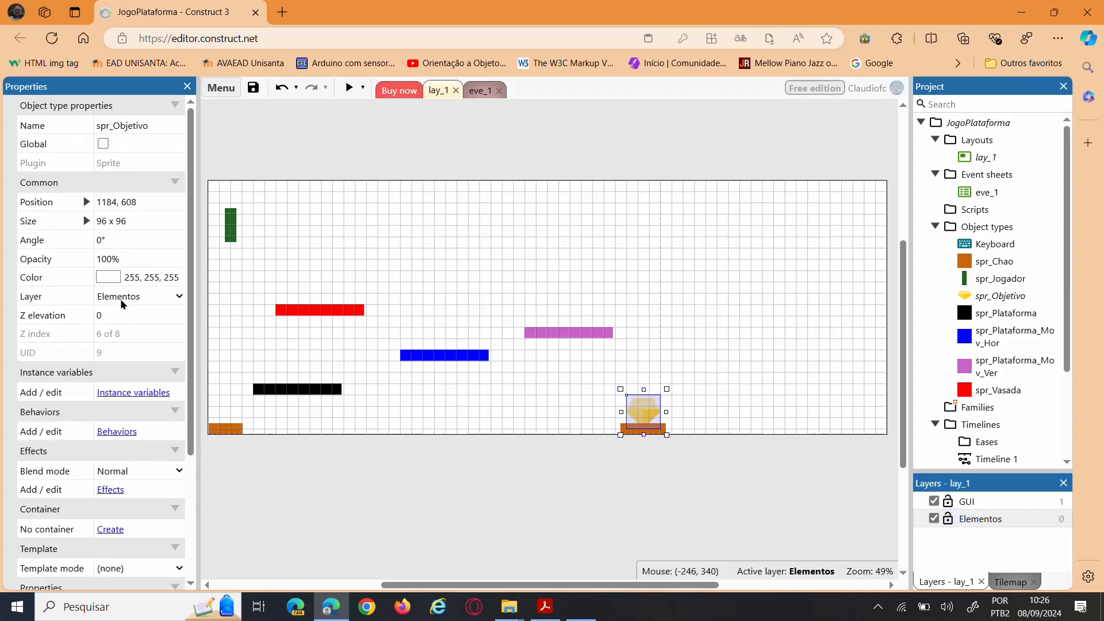
click(325, 310)
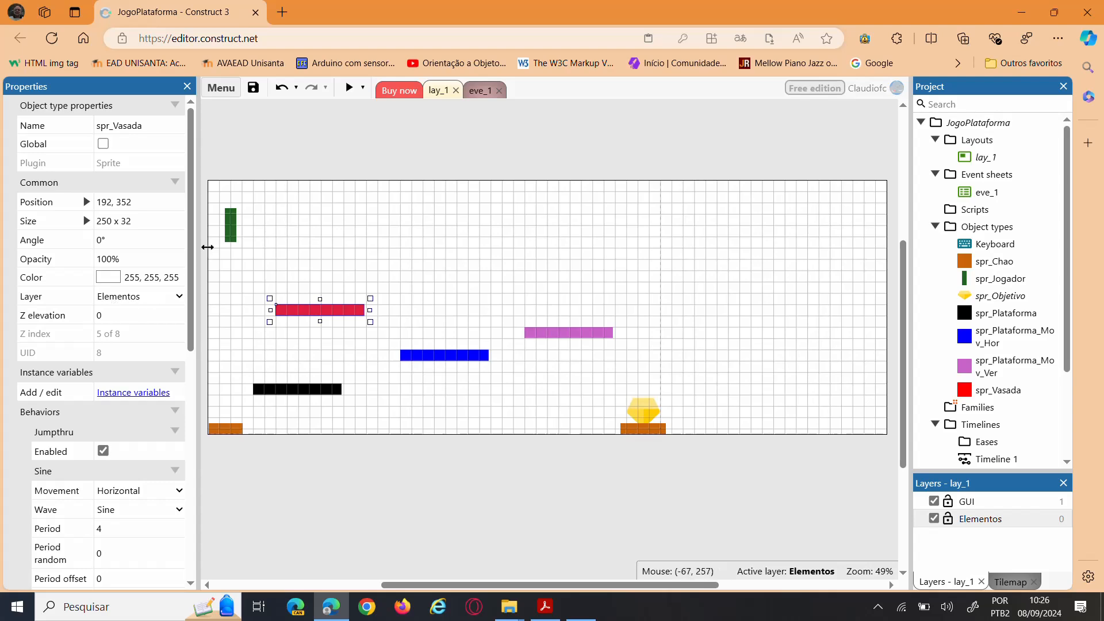
click(231, 227)
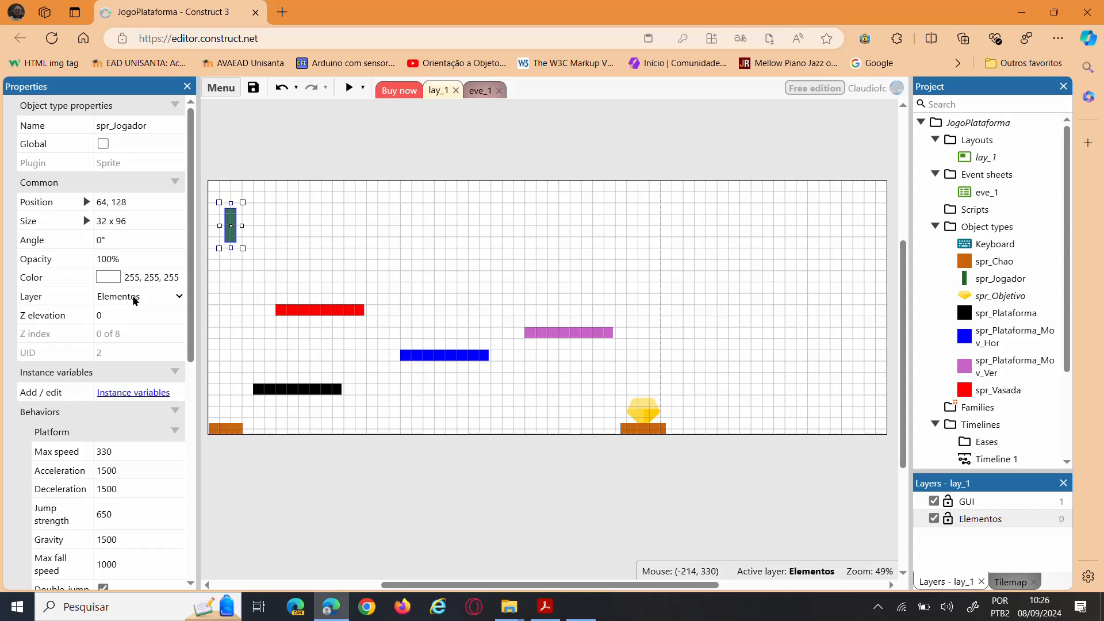
click(180, 296)
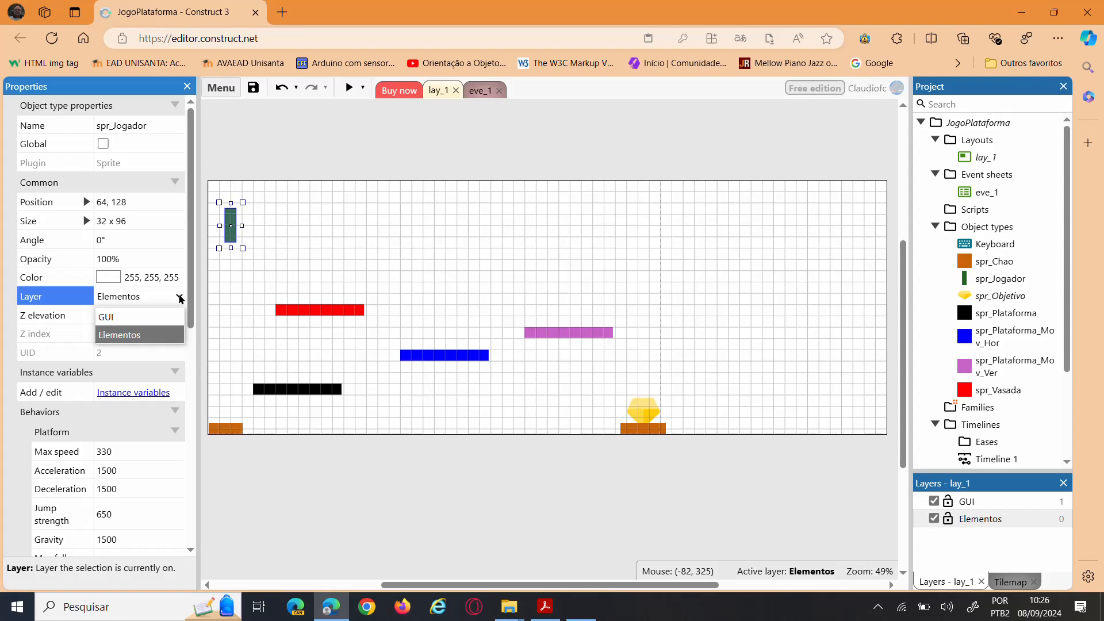
click(153, 332)
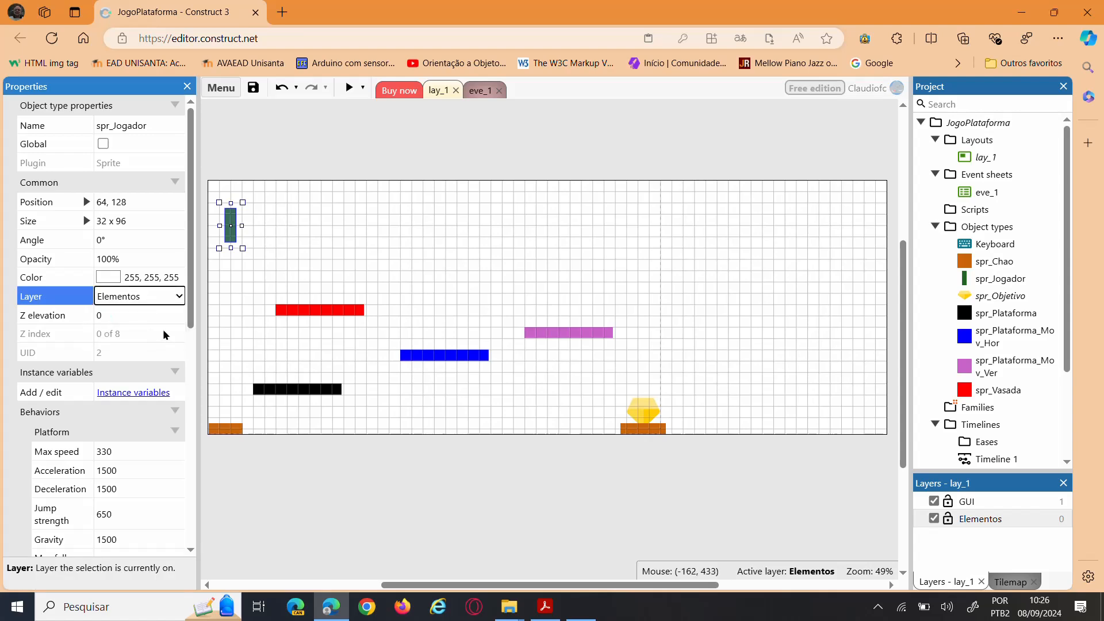
click(308, 311)
click(565, 333)
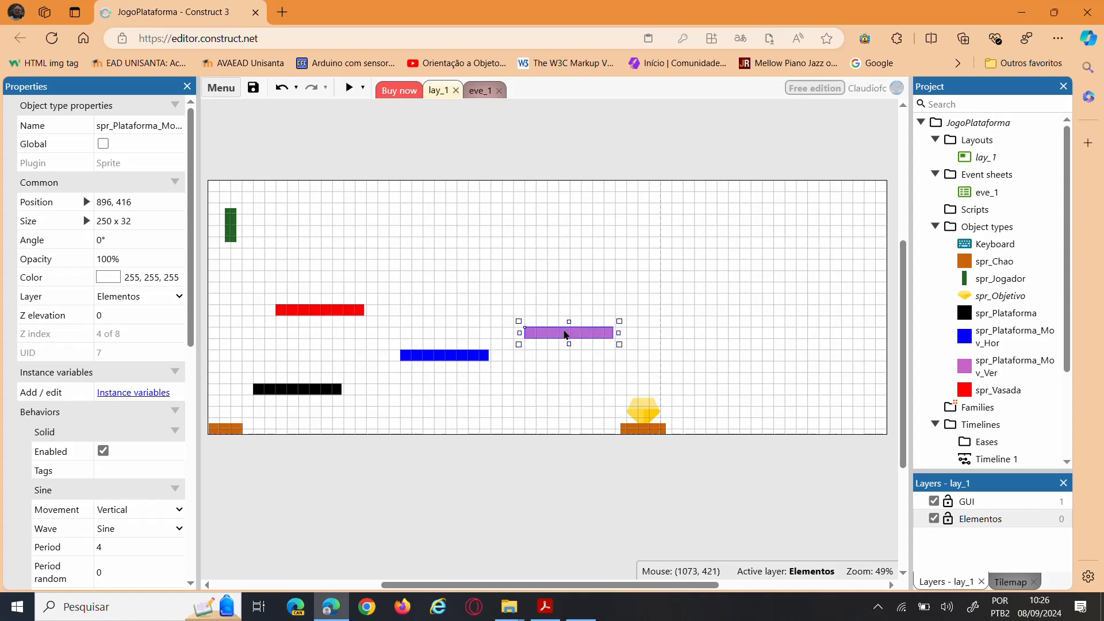
click(448, 357)
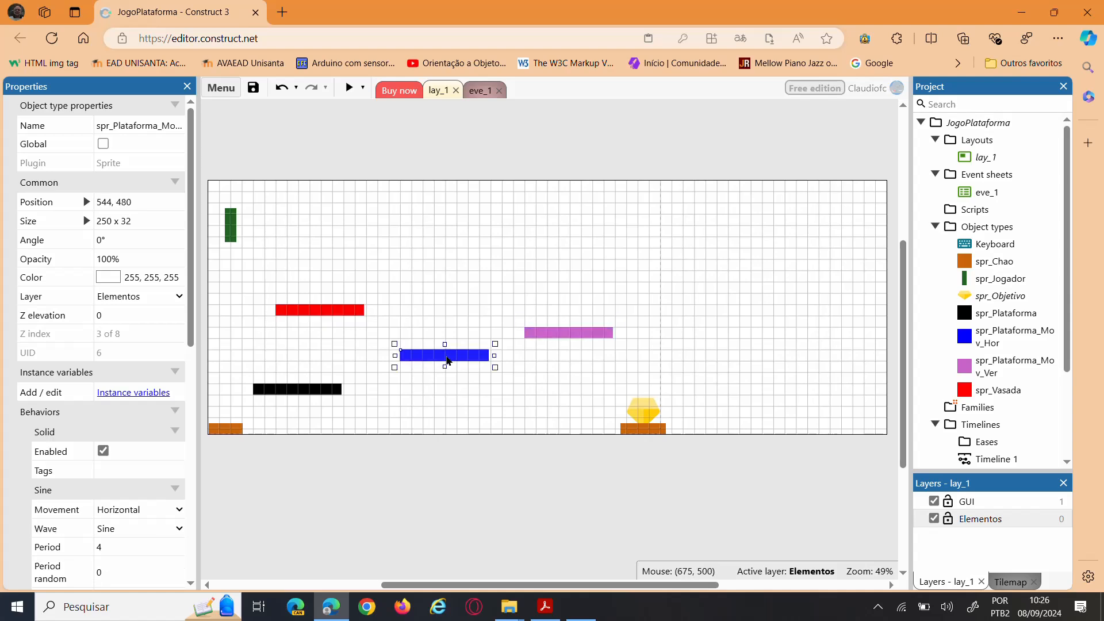
click(323, 391)
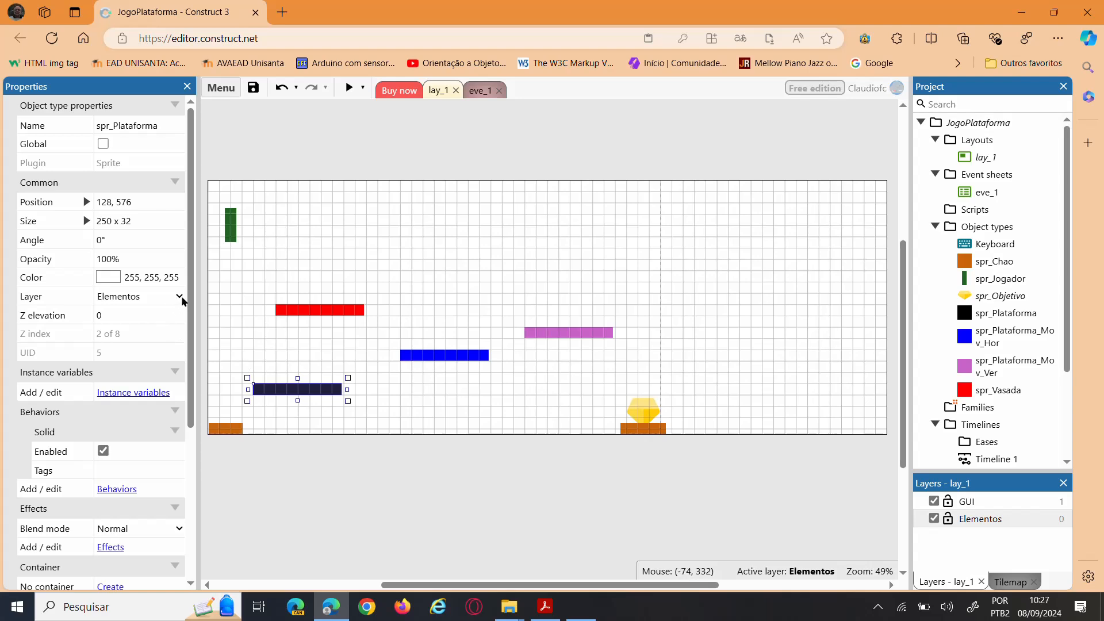
click(646, 409)
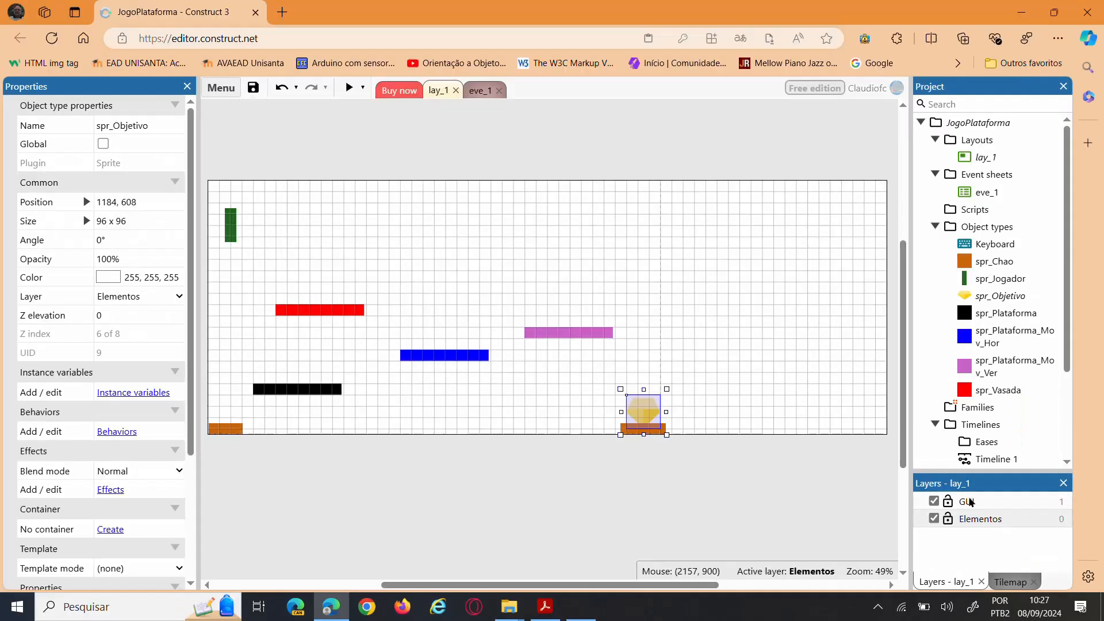
Insert a new Sprite object on the GUI layer, placed in the empty upper area of the layout.
click(934, 470)
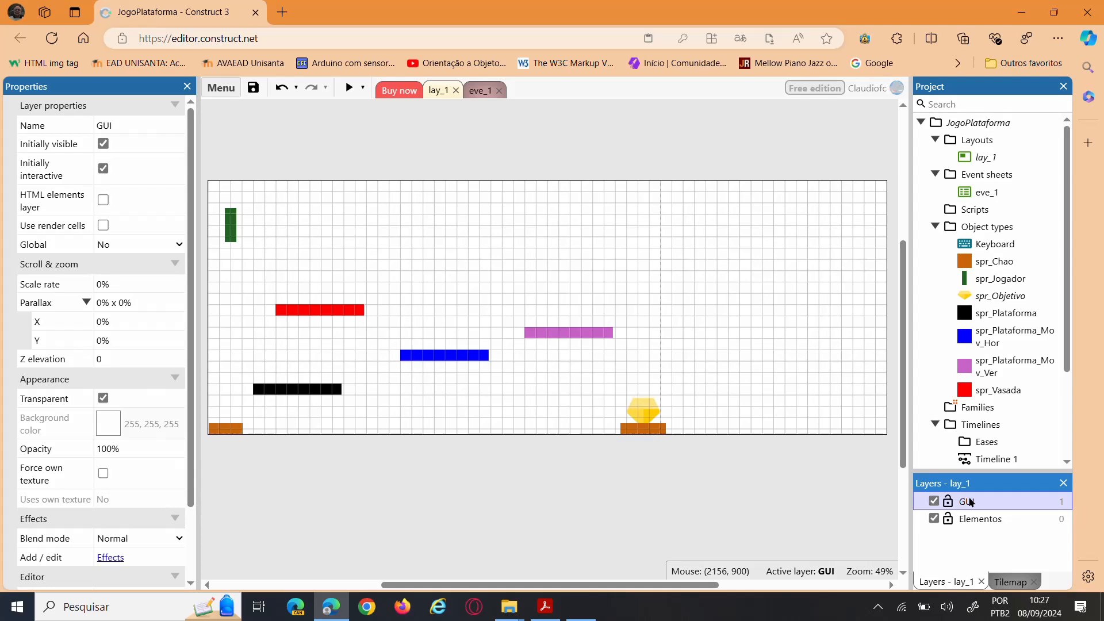
right_click(492, 224)
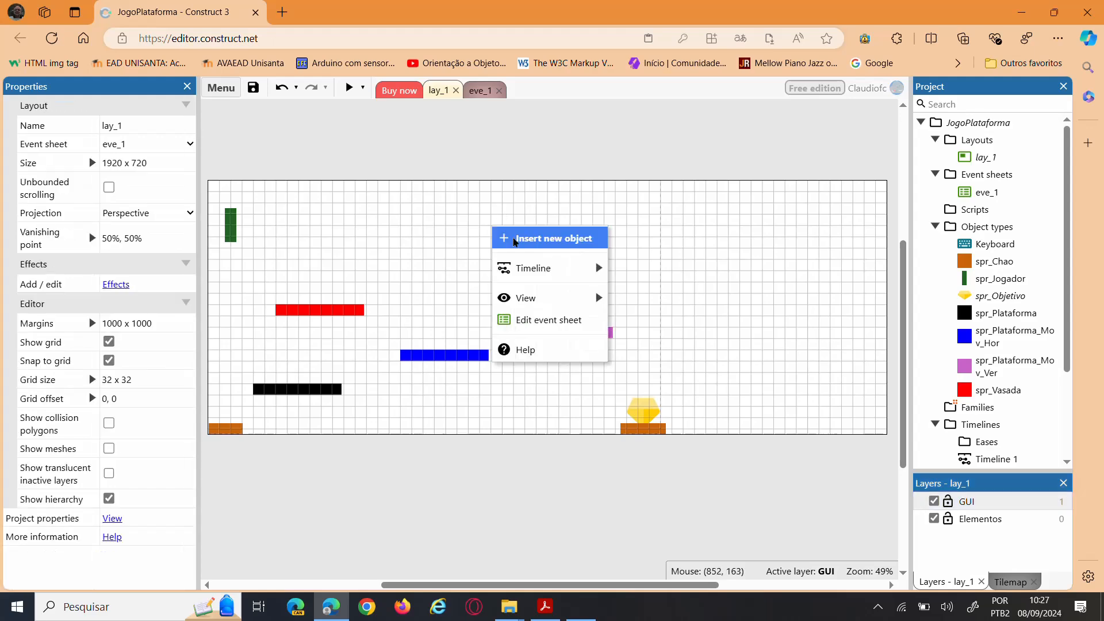
click(514, 239)
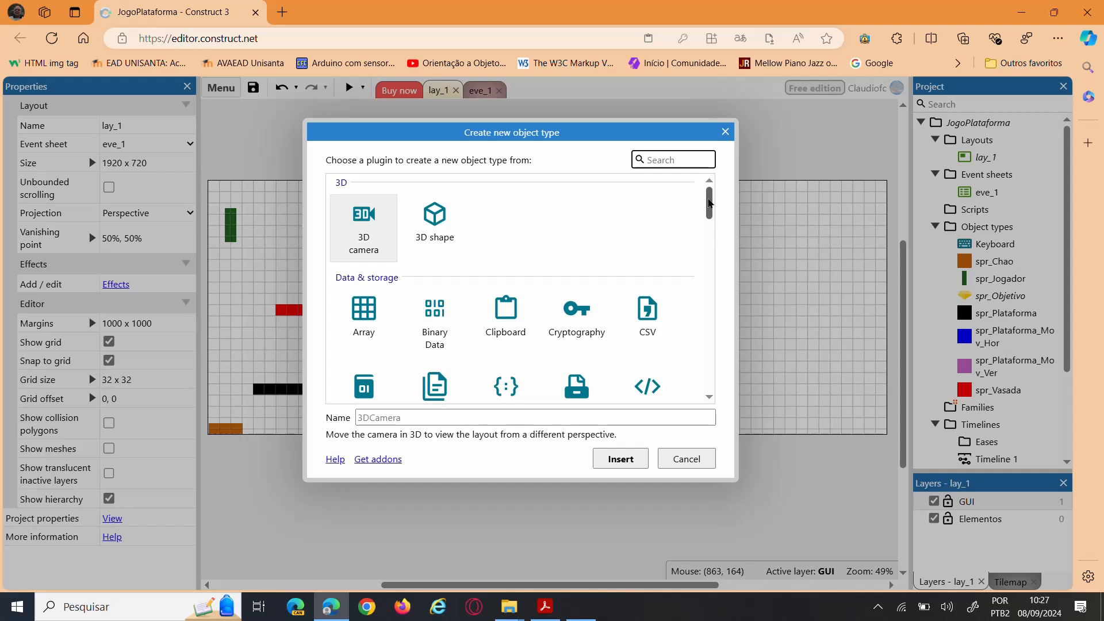
drag(709, 203, 711, 229)
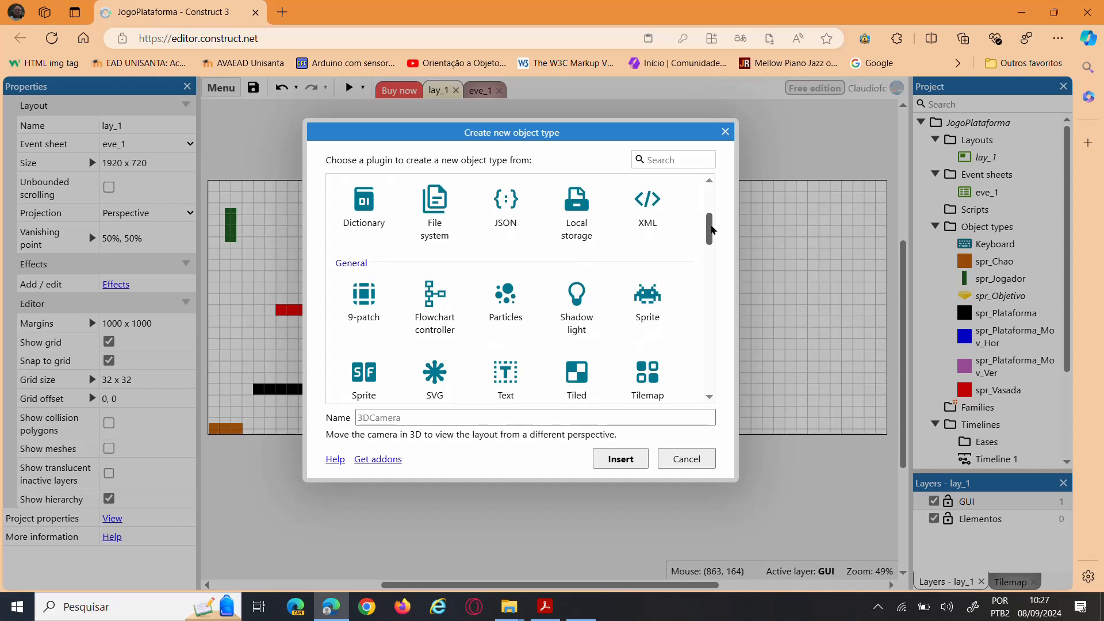
click(650, 300)
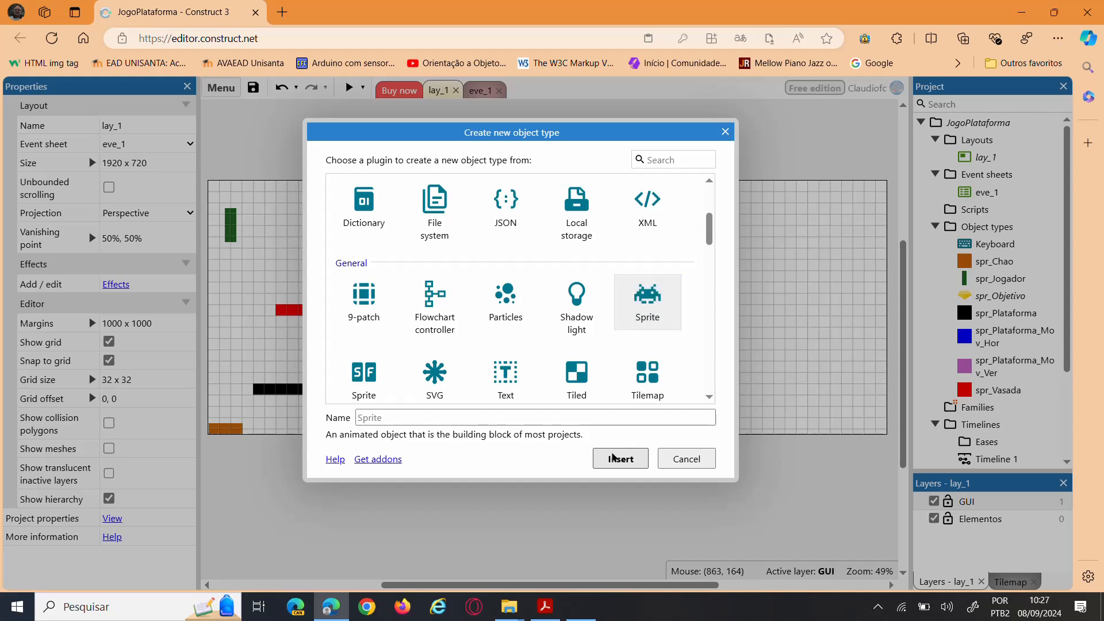
click(615, 454)
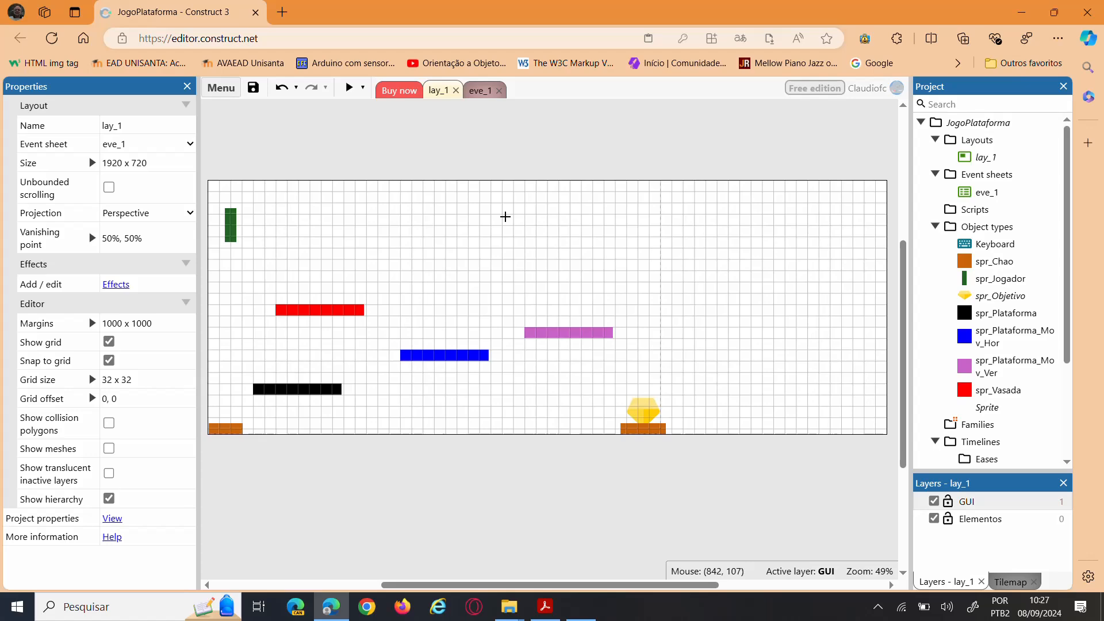
click(505, 216)
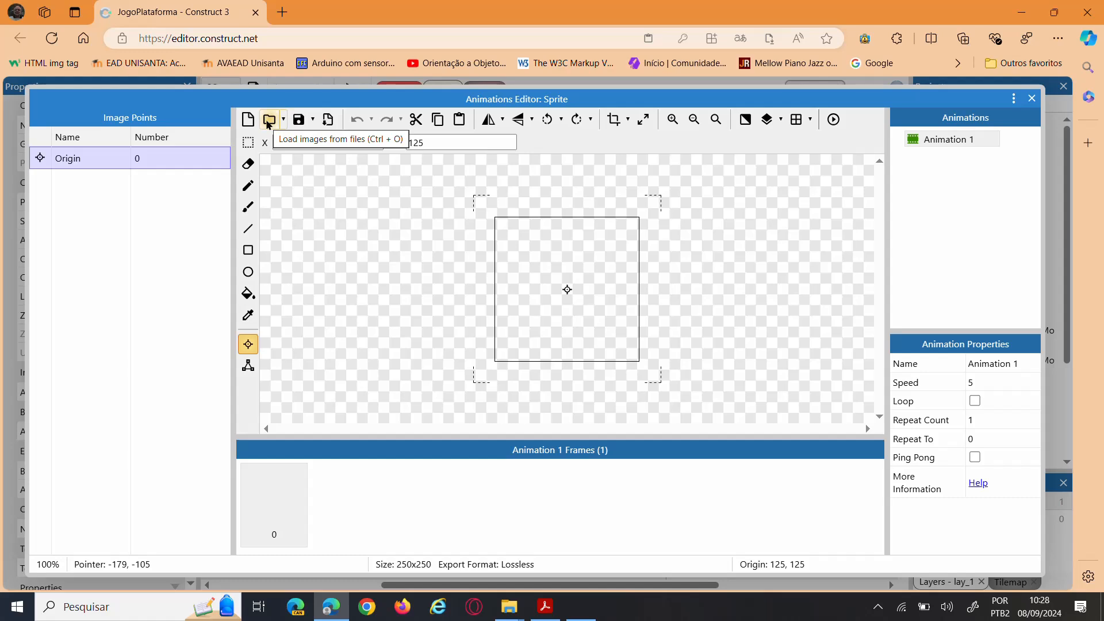
Load Buttons.png from the Aula04_Elementos folder as the new sprite's image.
click(268, 120)
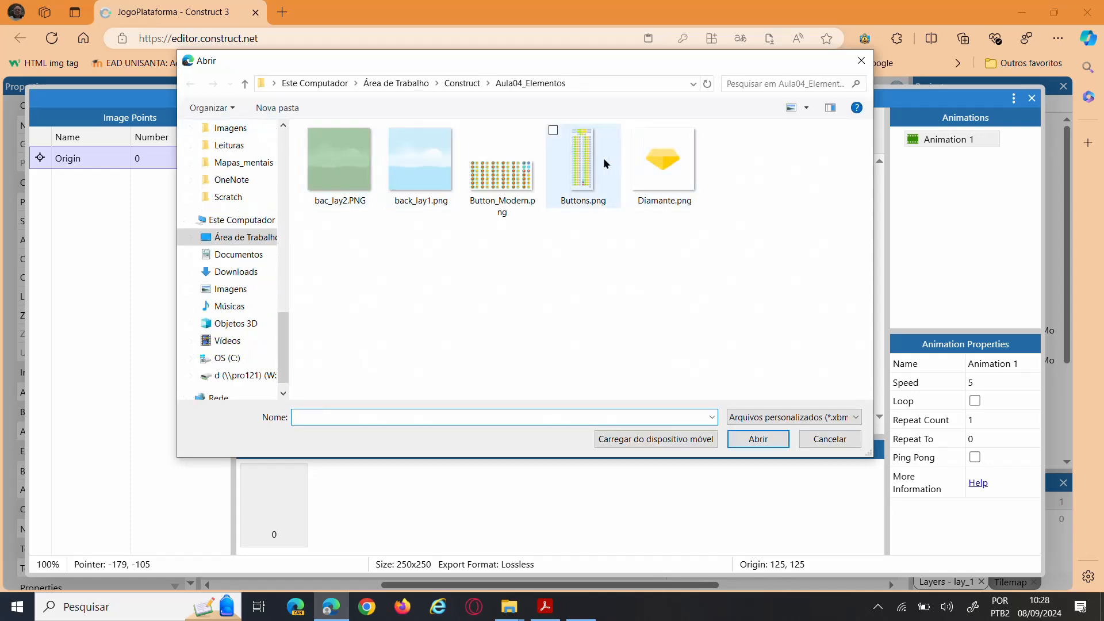
click(582, 161)
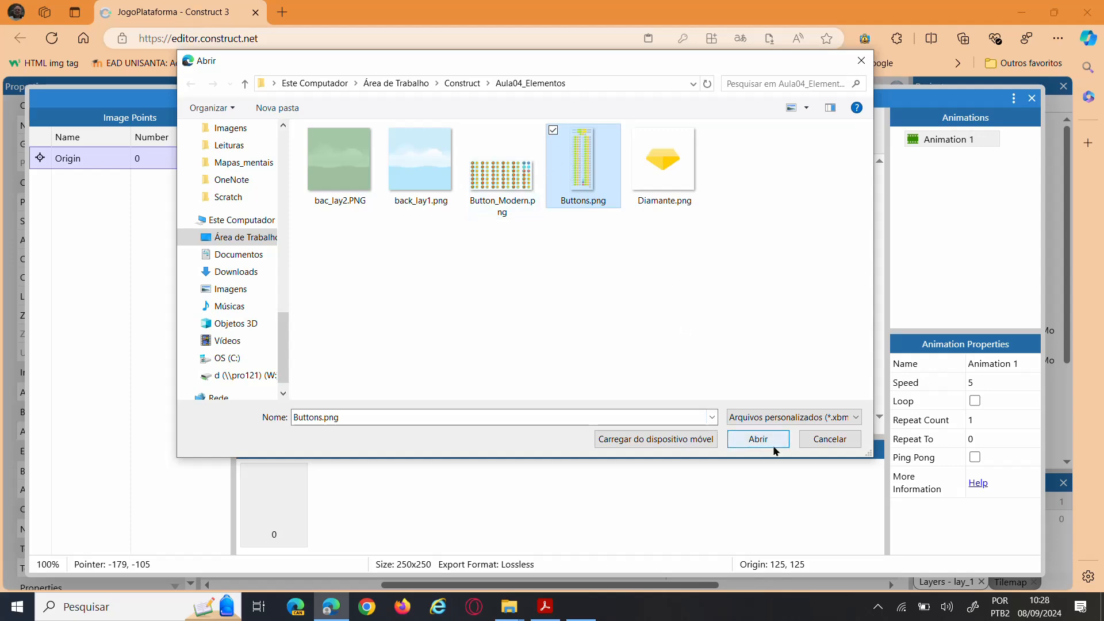
click(774, 446)
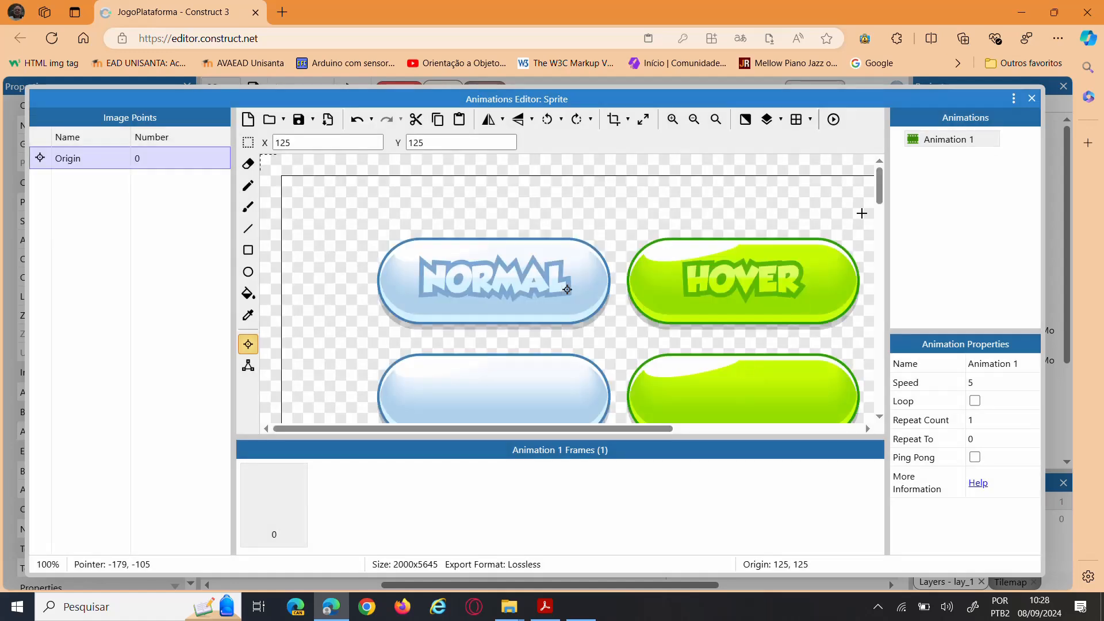
Select the green left-arrow button in the button sheet, about 211 x 206 px, and crop the image to it.
scroll(880, 214, down, 3)
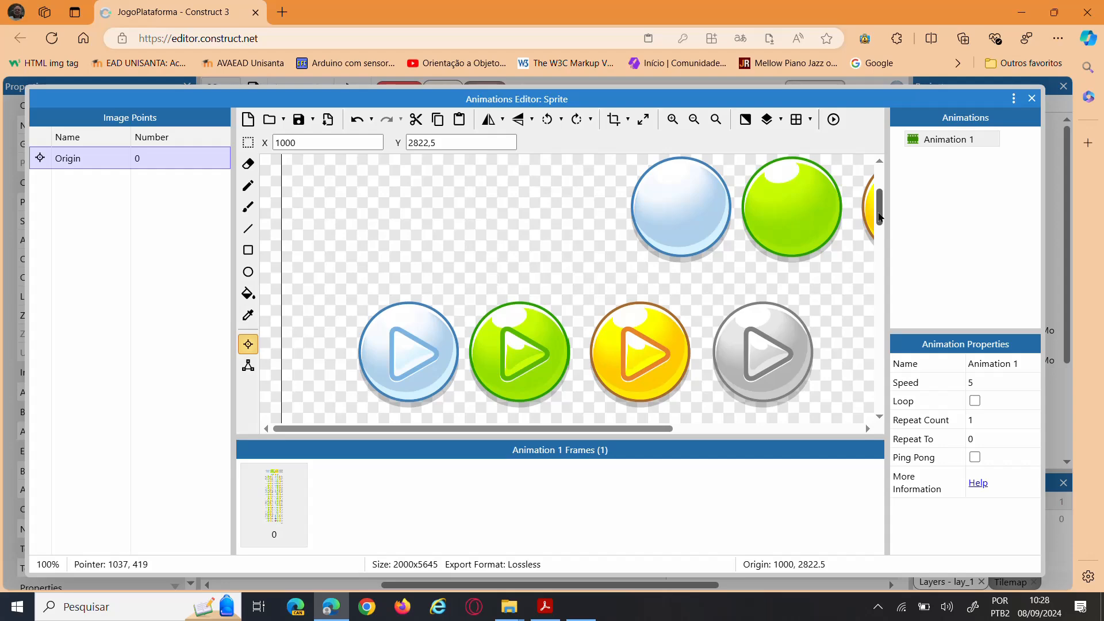
drag(879, 217, 879, 233)
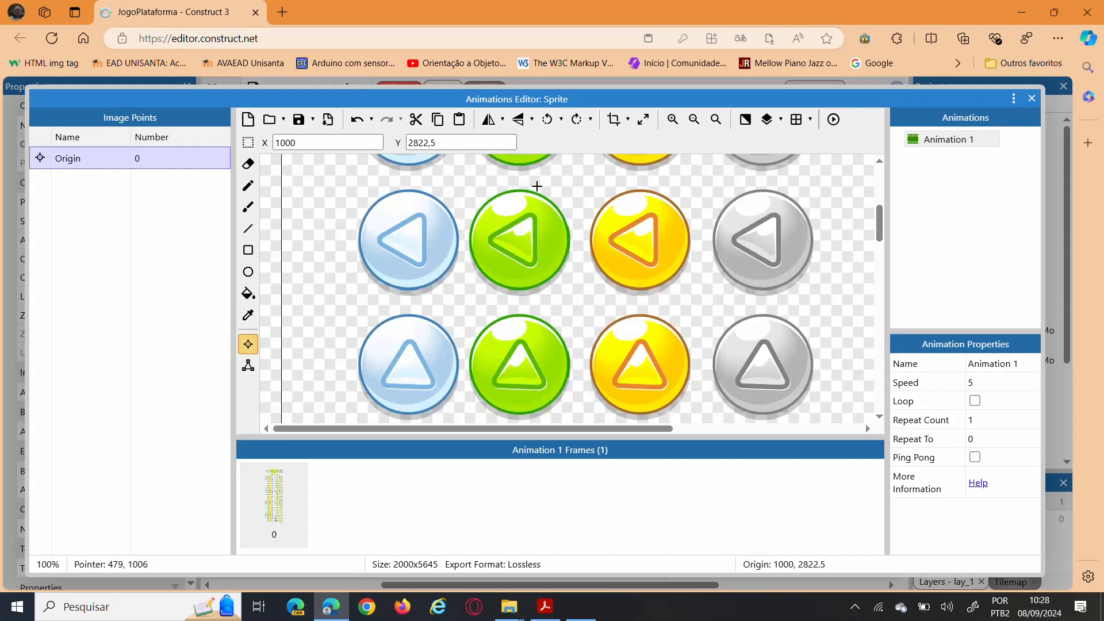
click(247, 148)
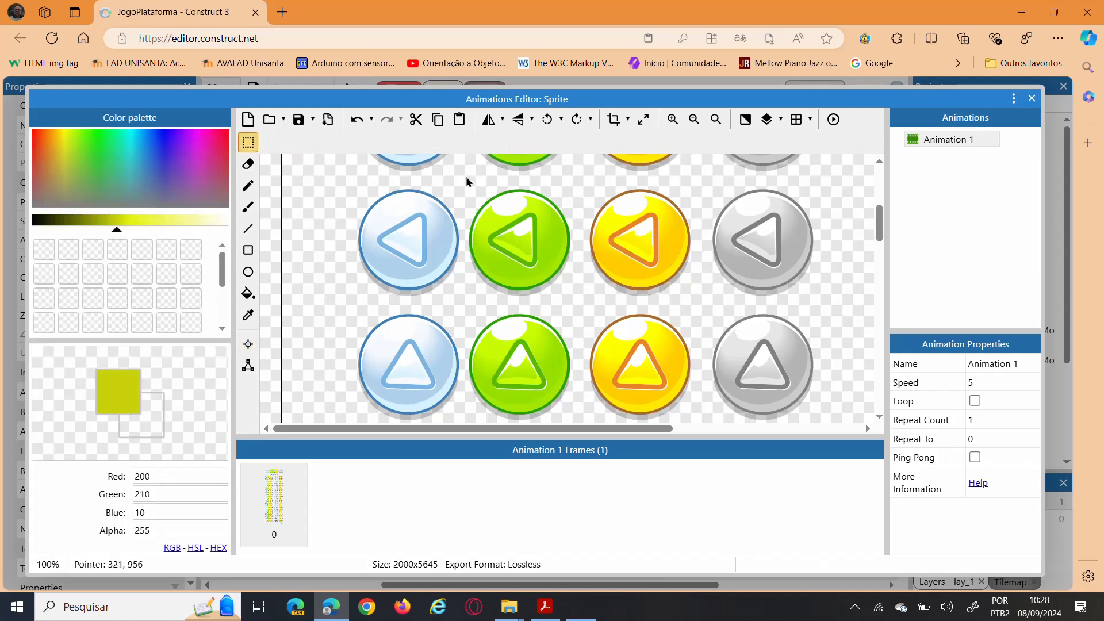
drag(466, 184, 585, 296)
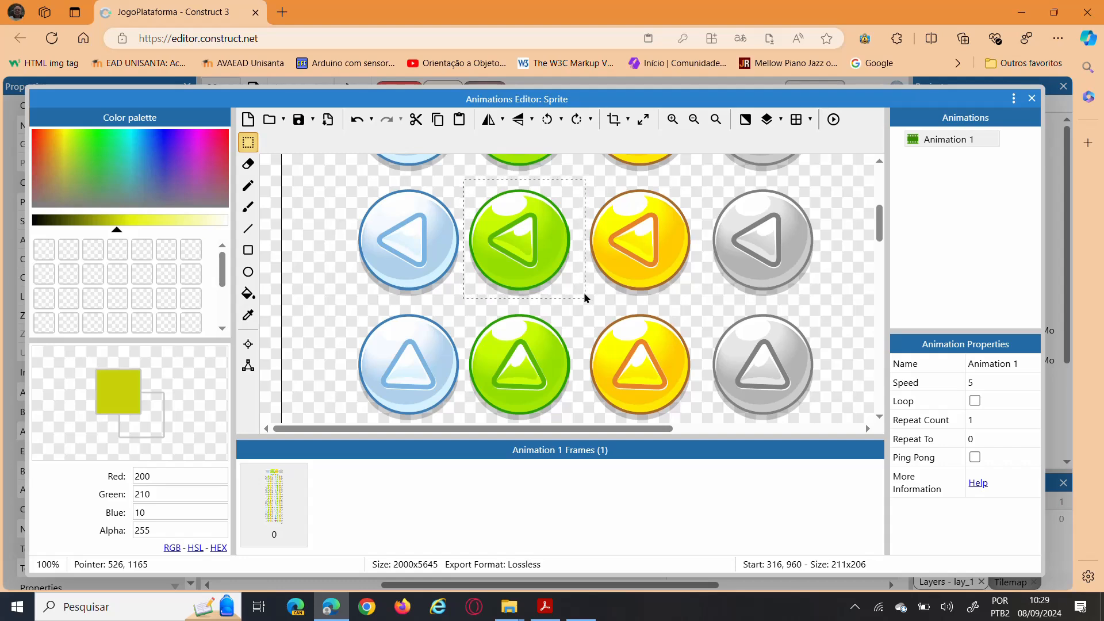
click(610, 121)
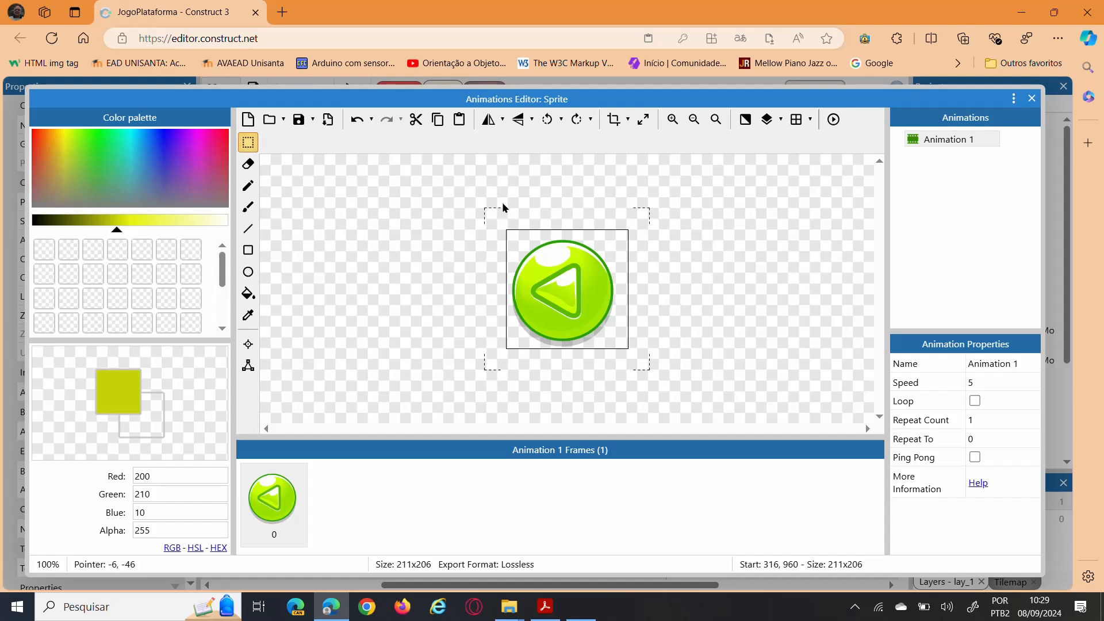
Crop the transparent margins off the left-arrow image and set its origin to Top Left, then close the image editor.
click(614, 121)
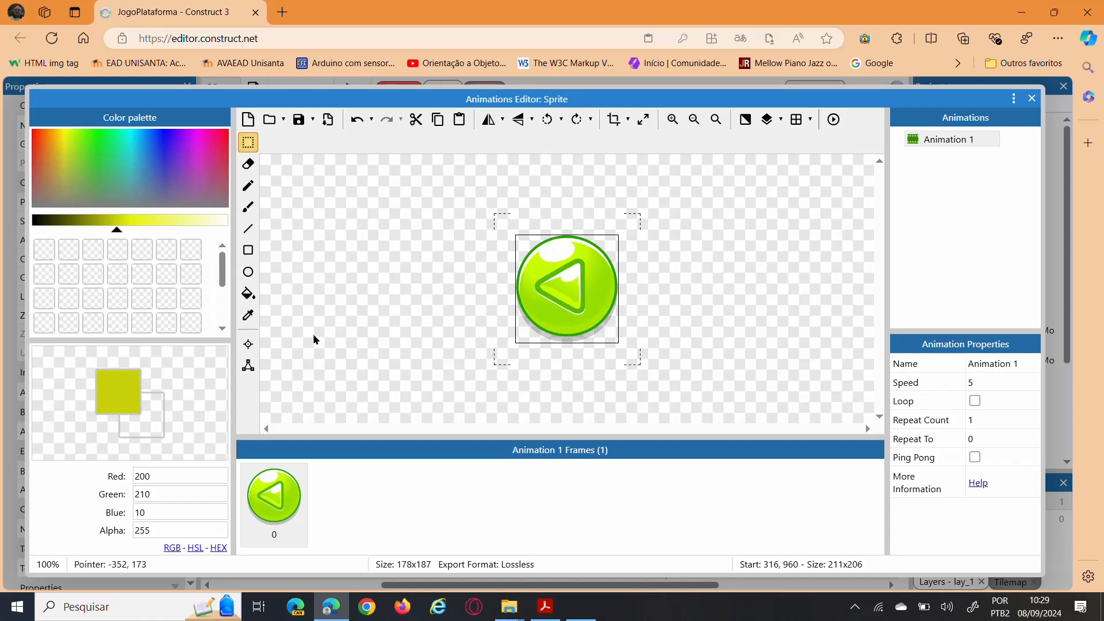
click(249, 345)
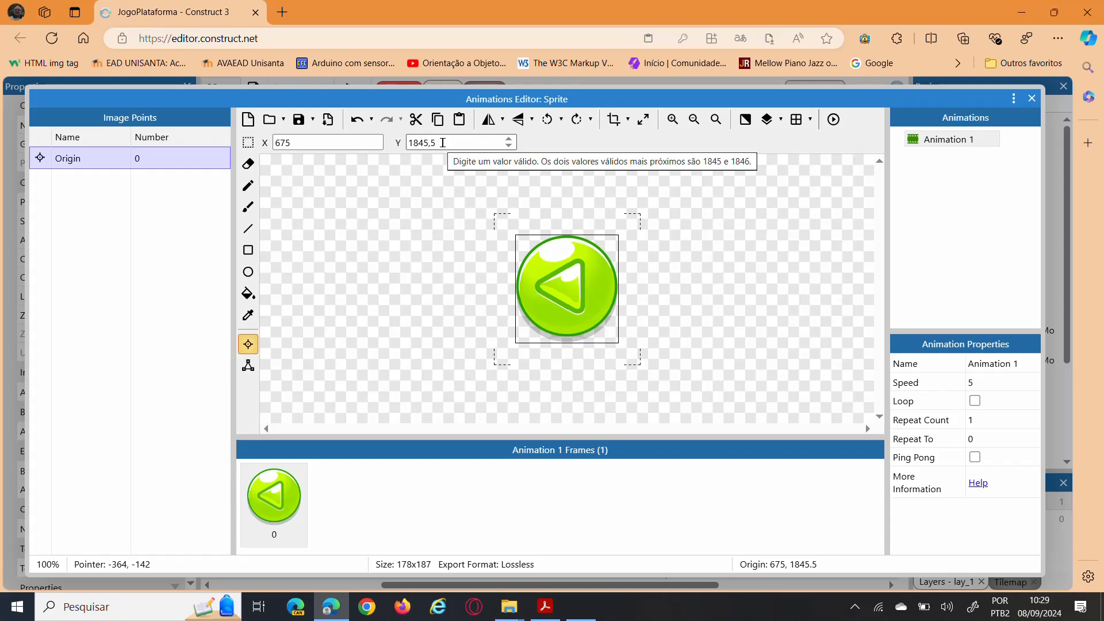
right_click(116, 161)
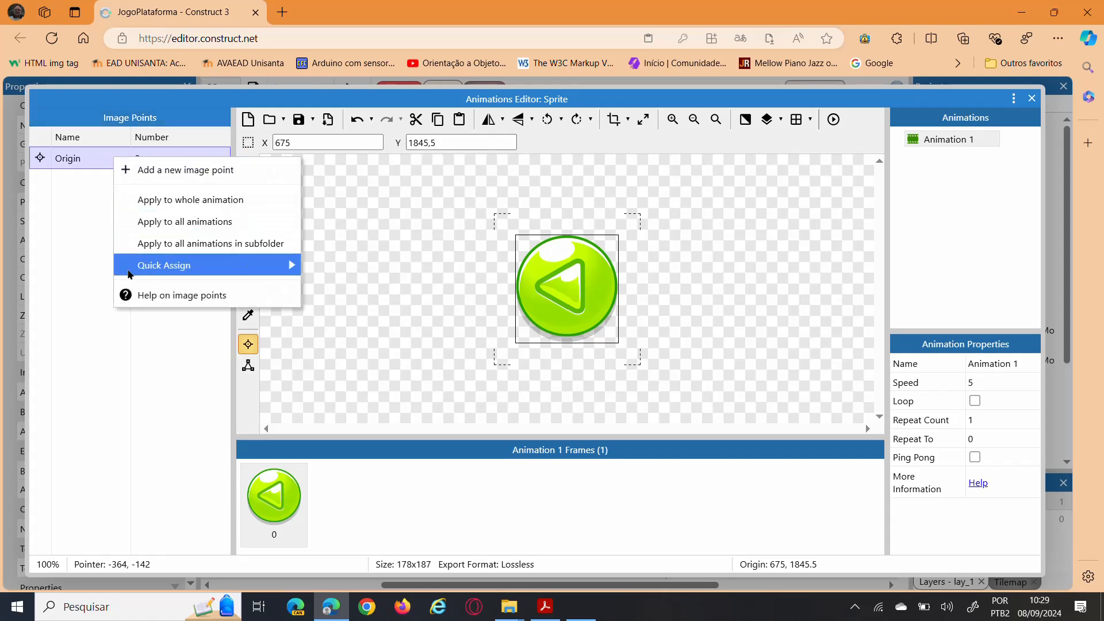
mouse_move(129, 274)
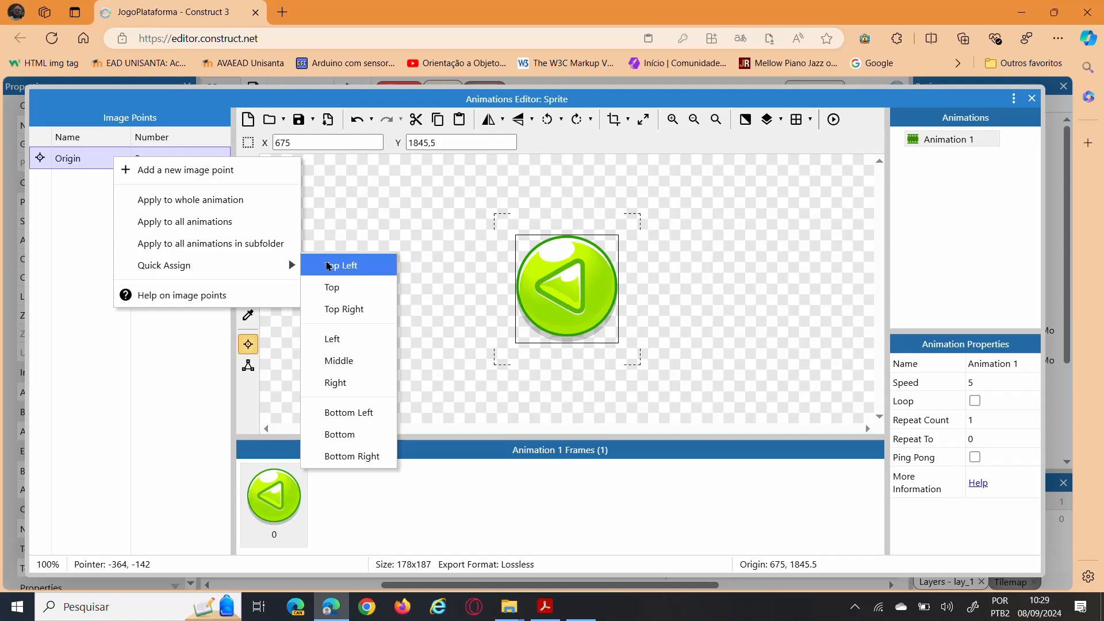
click(328, 265)
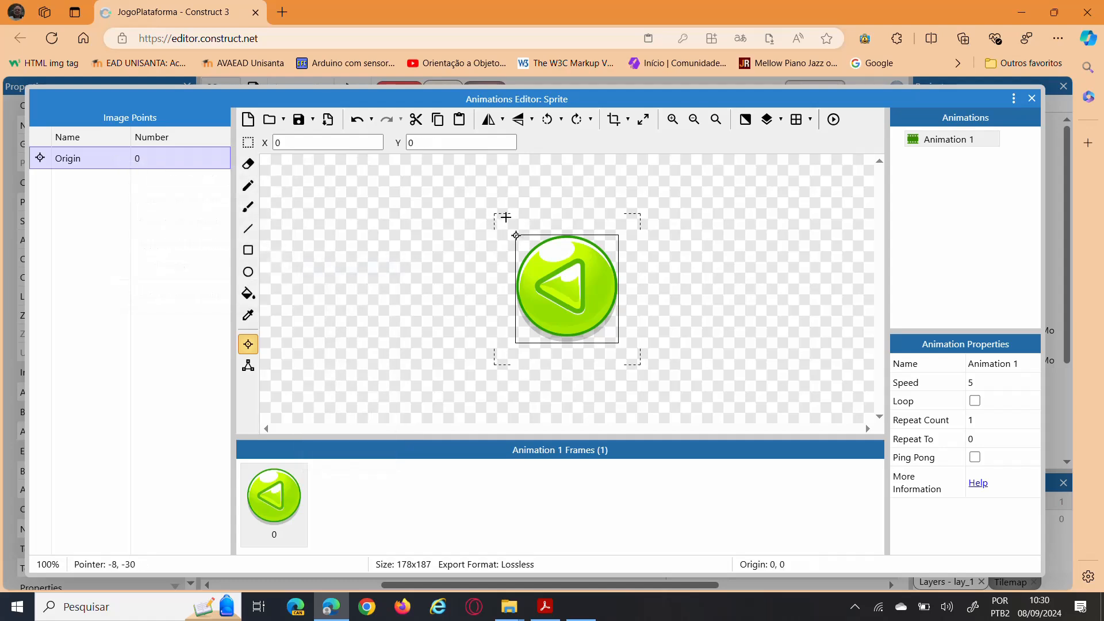
click(1032, 99)
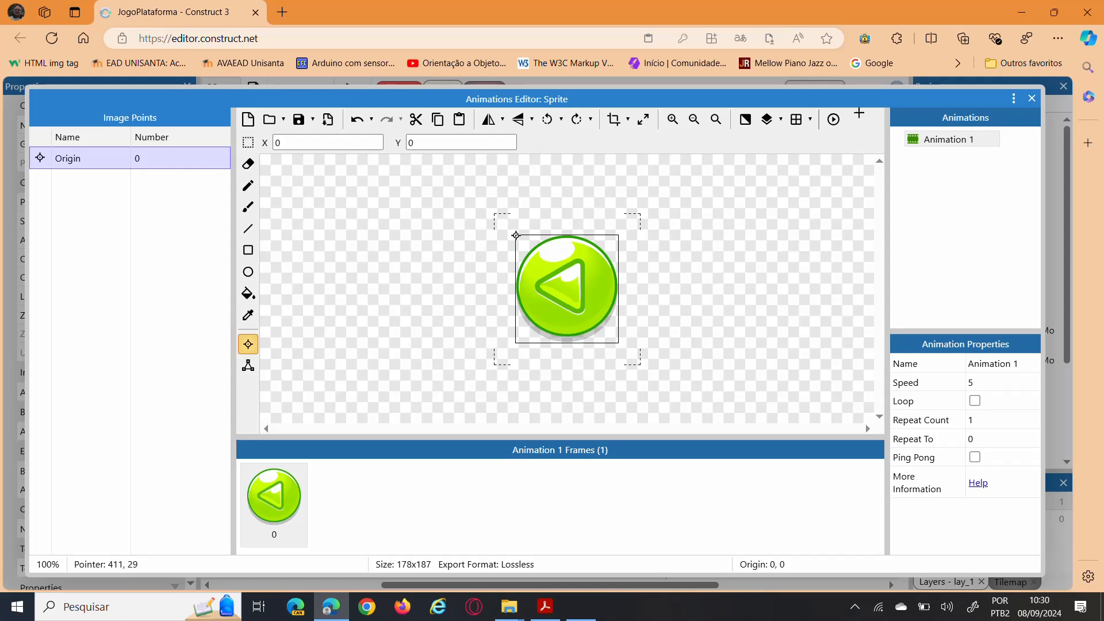
click(1032, 99)
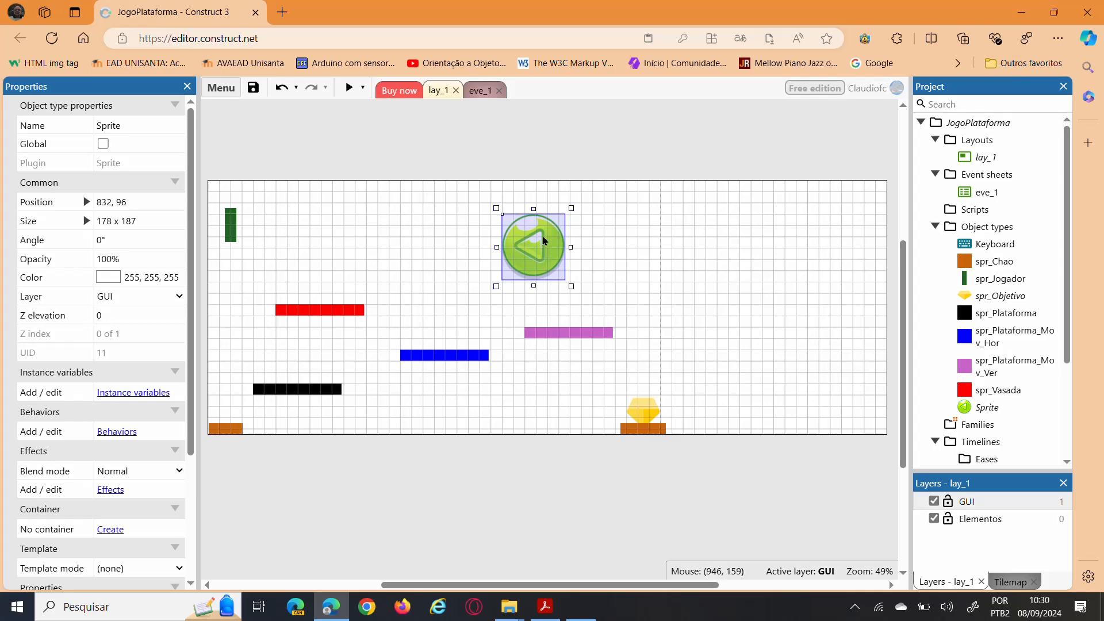
Resize the left-arrow image to 64 x 64 px with Stretch and move the sprite to 800, 640 at the layout's lower edge.
double_click(543, 241)
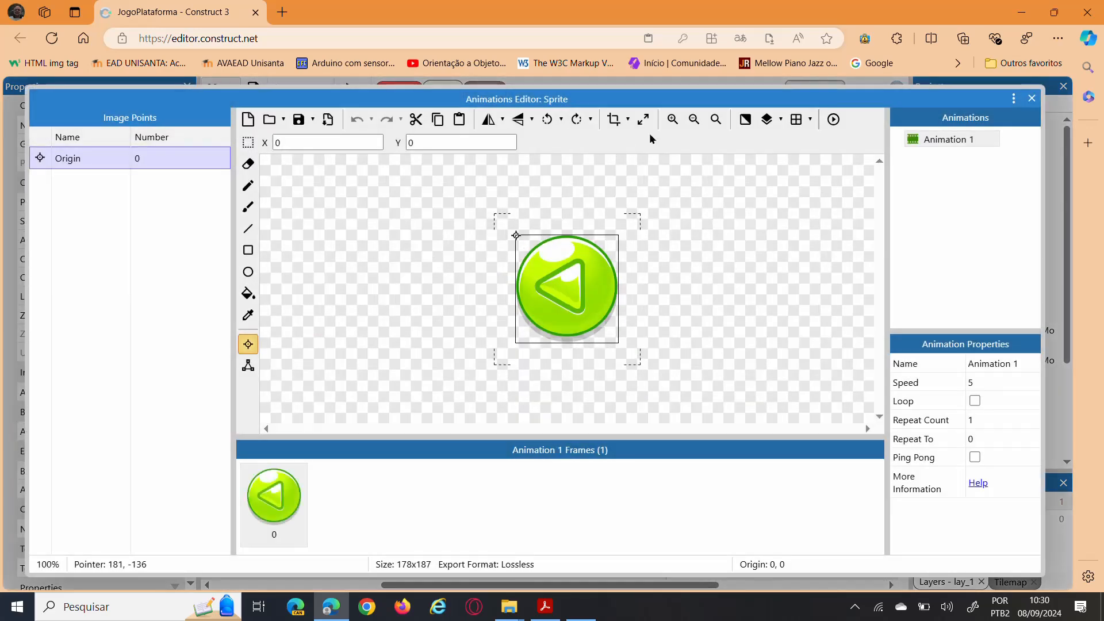
click(643, 119)
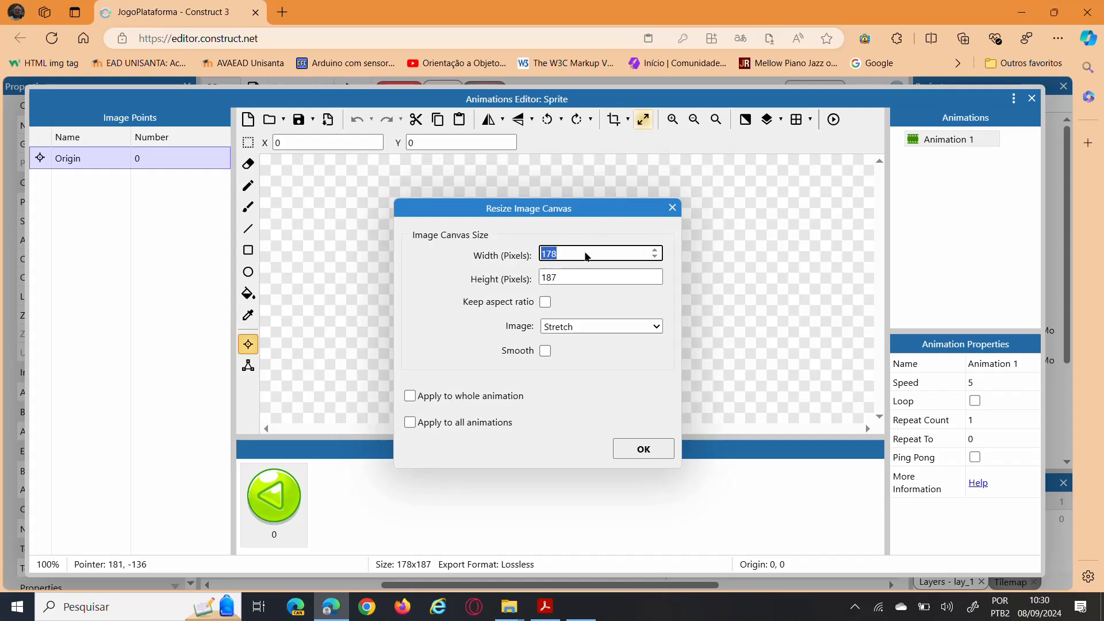
text(64)
click(581, 272)
text(64)
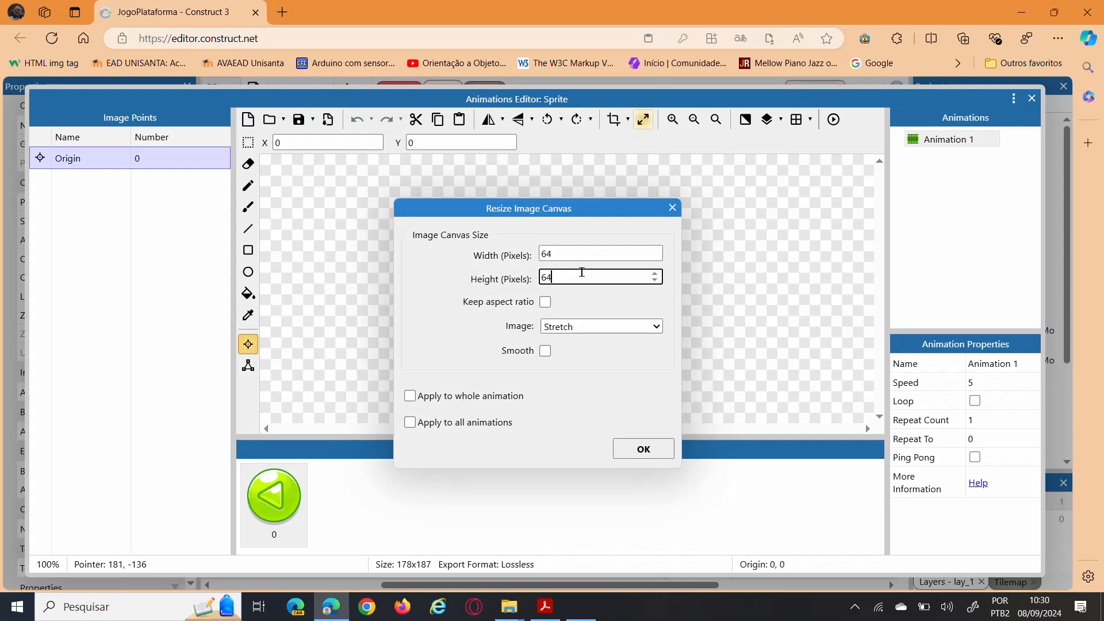
click(644, 450)
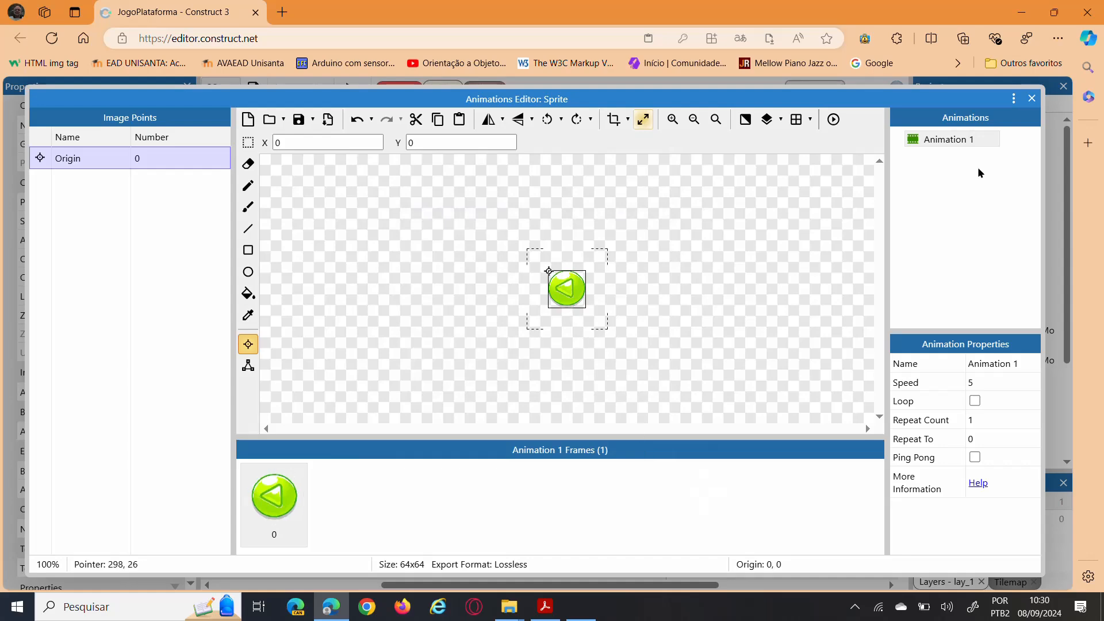
click(1034, 97)
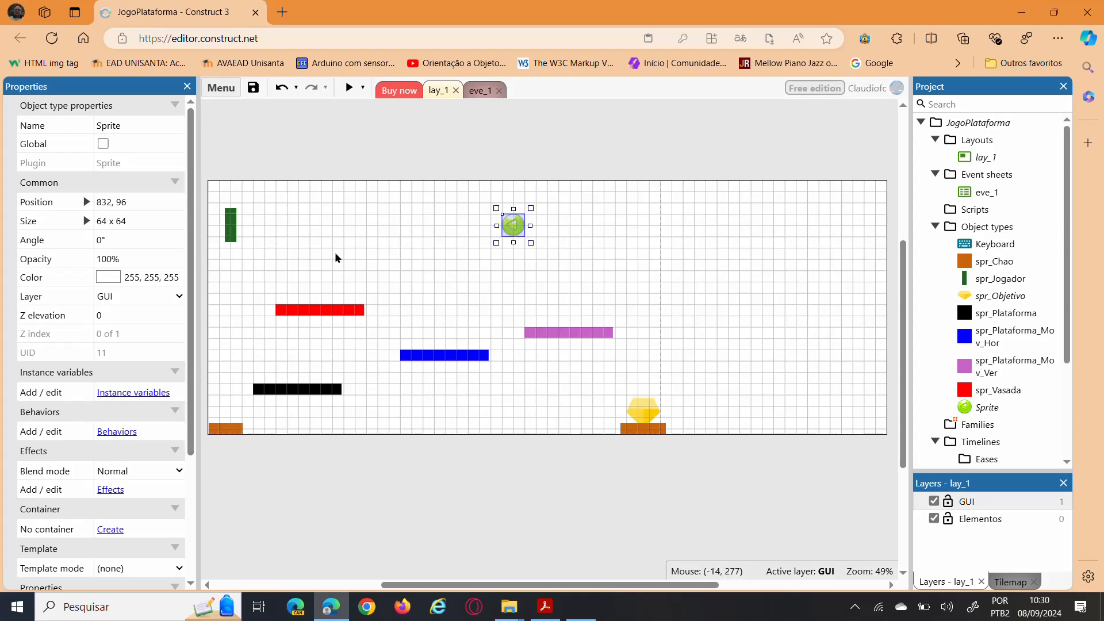
drag(515, 234, 505, 430)
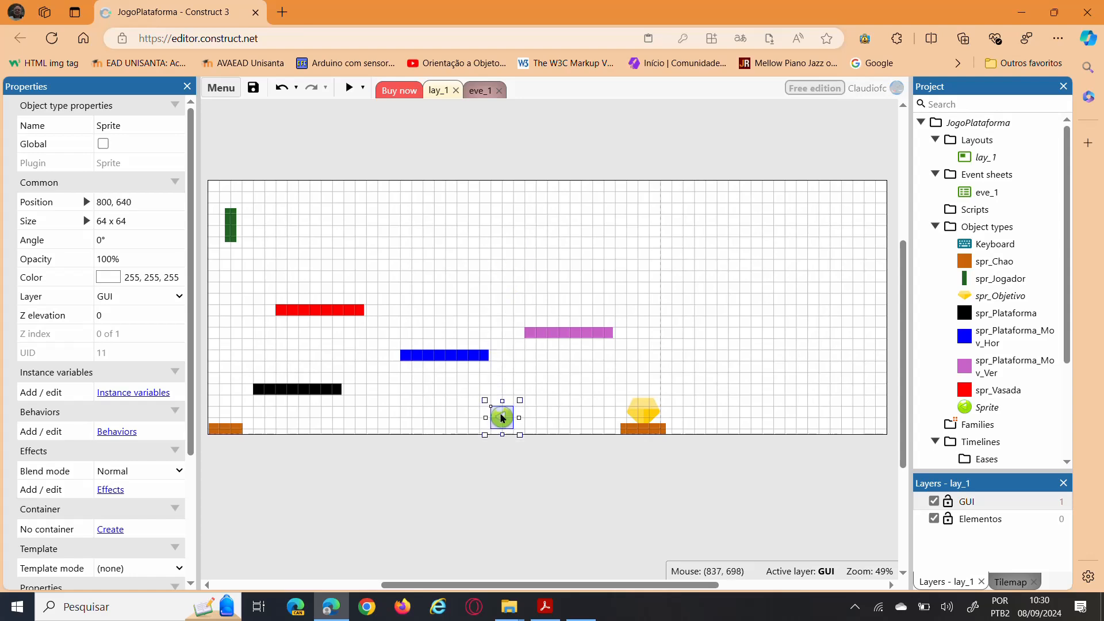
click(546, 143)
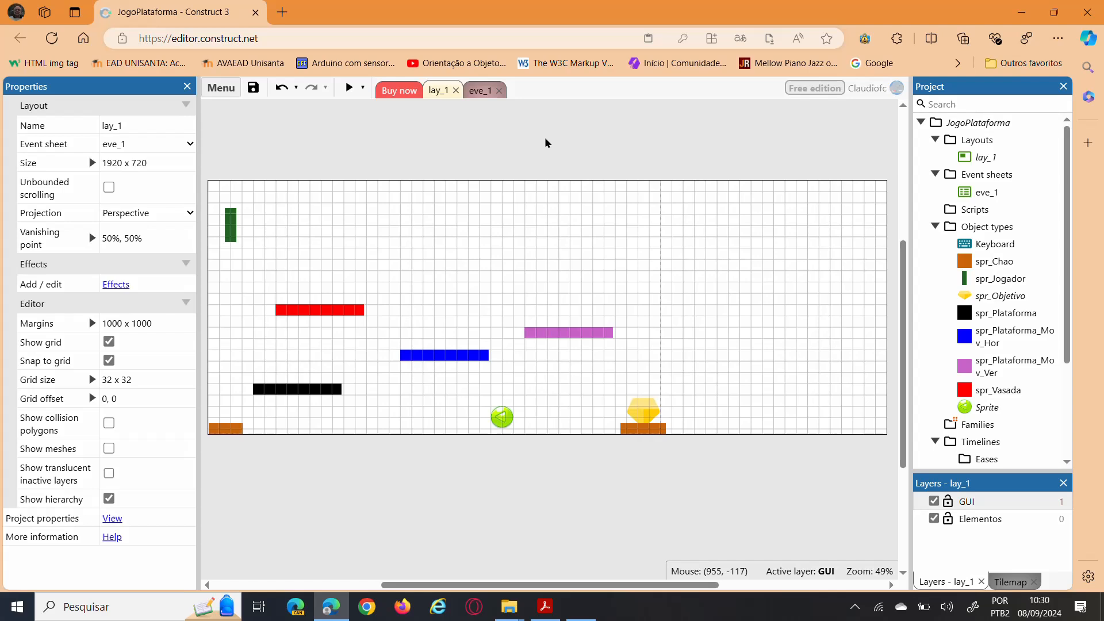
Insert a new Sprite object named spr_Saltar in the empty upper area of the layout.
right_click(523, 232)
click(553, 241)
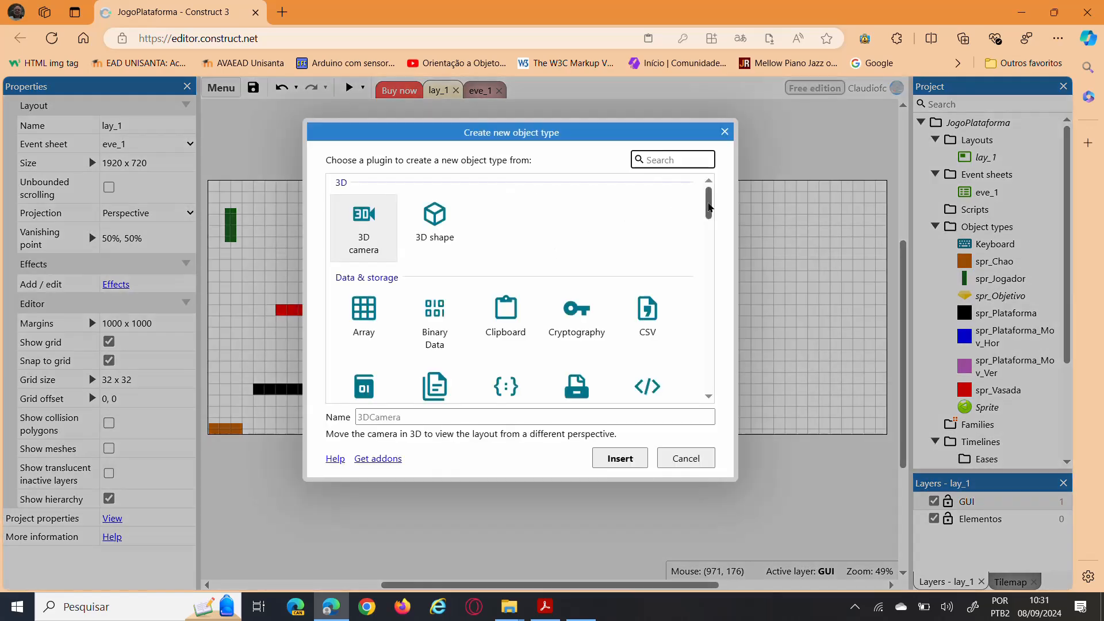
drag(710, 198, 709, 250)
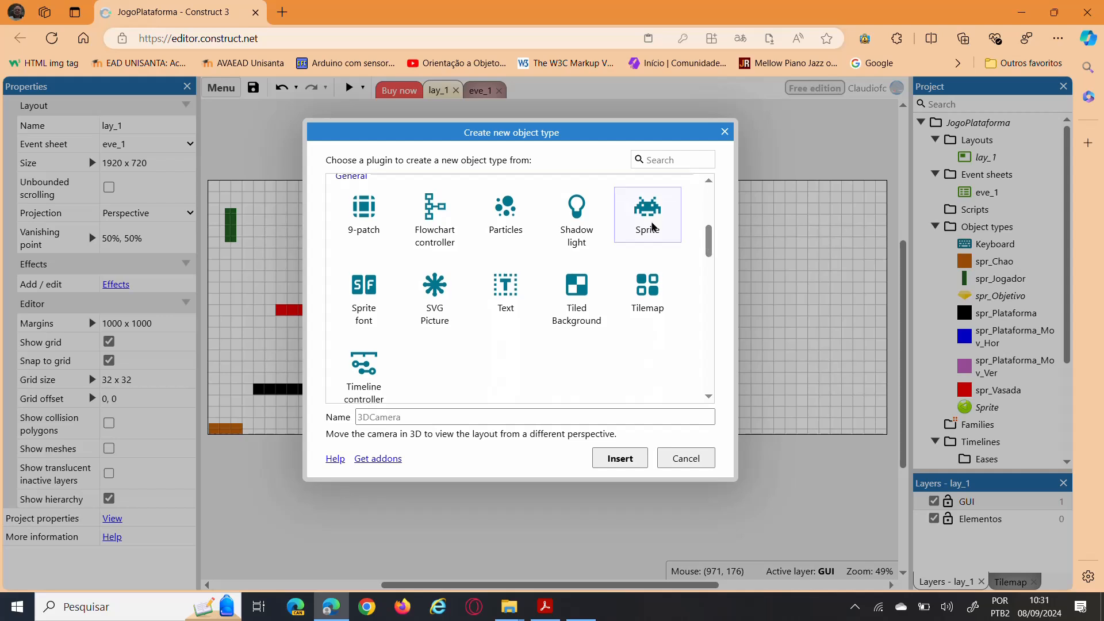
click(648, 210)
click(394, 418)
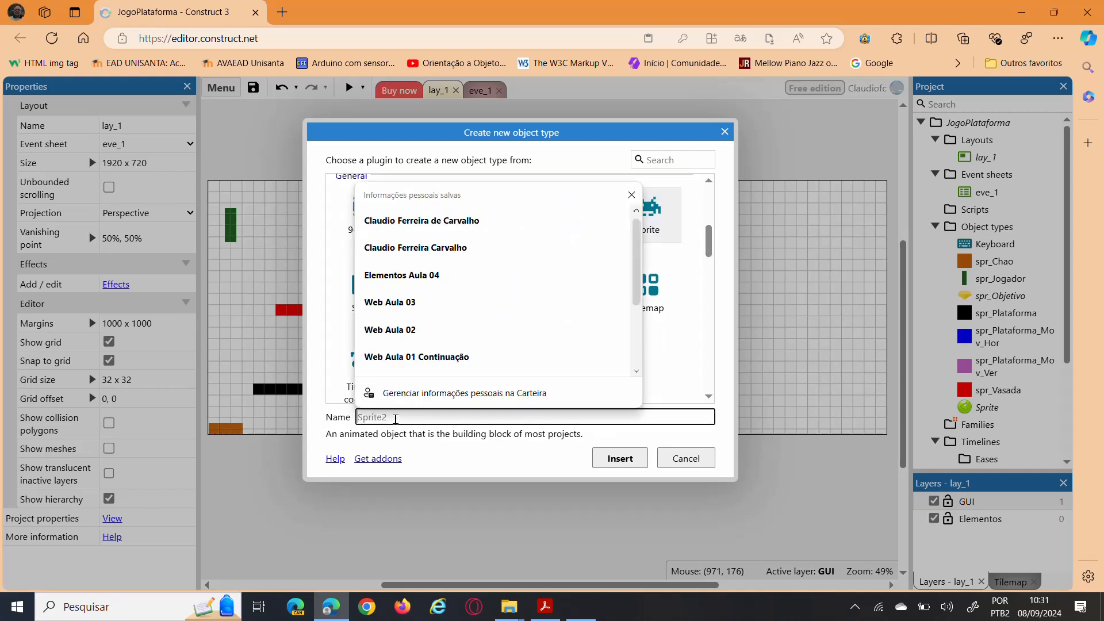
text(s)
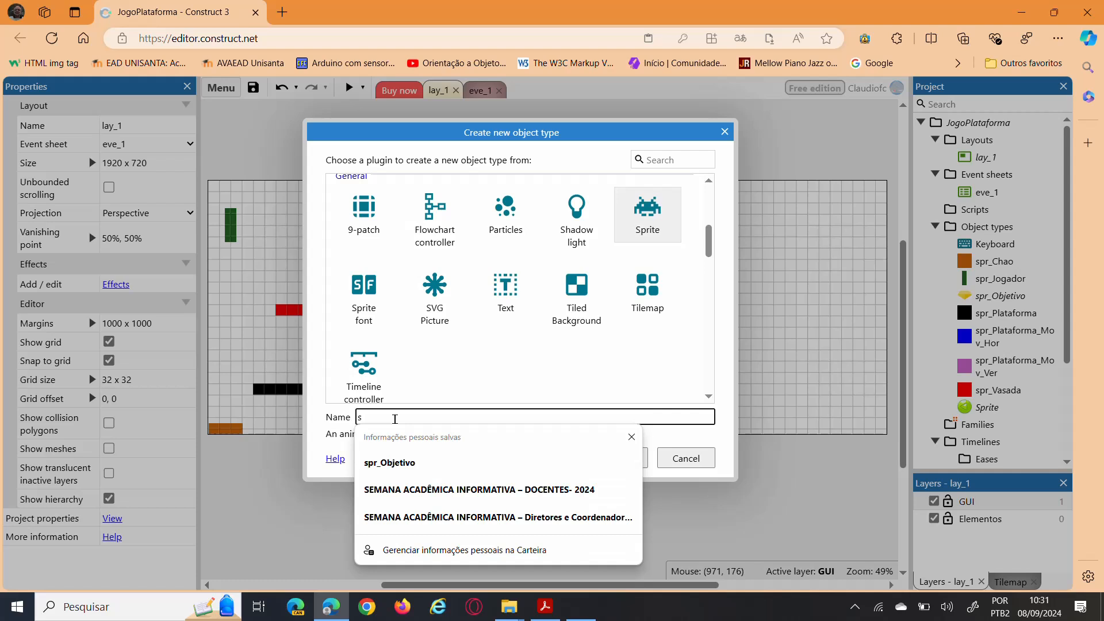
text(pr_)
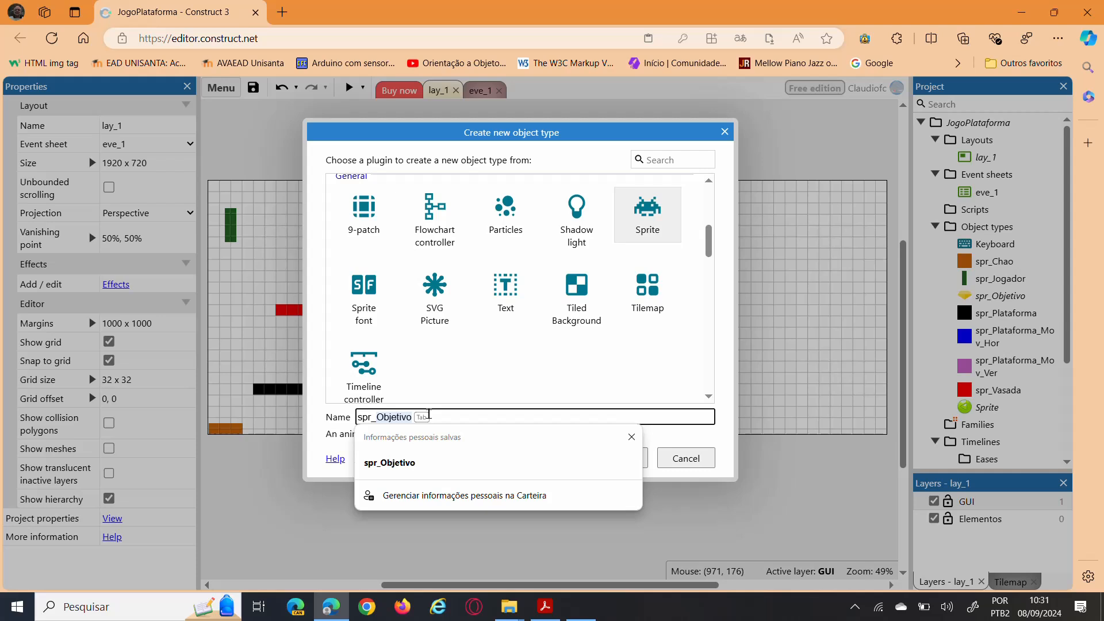
text(Saltar)
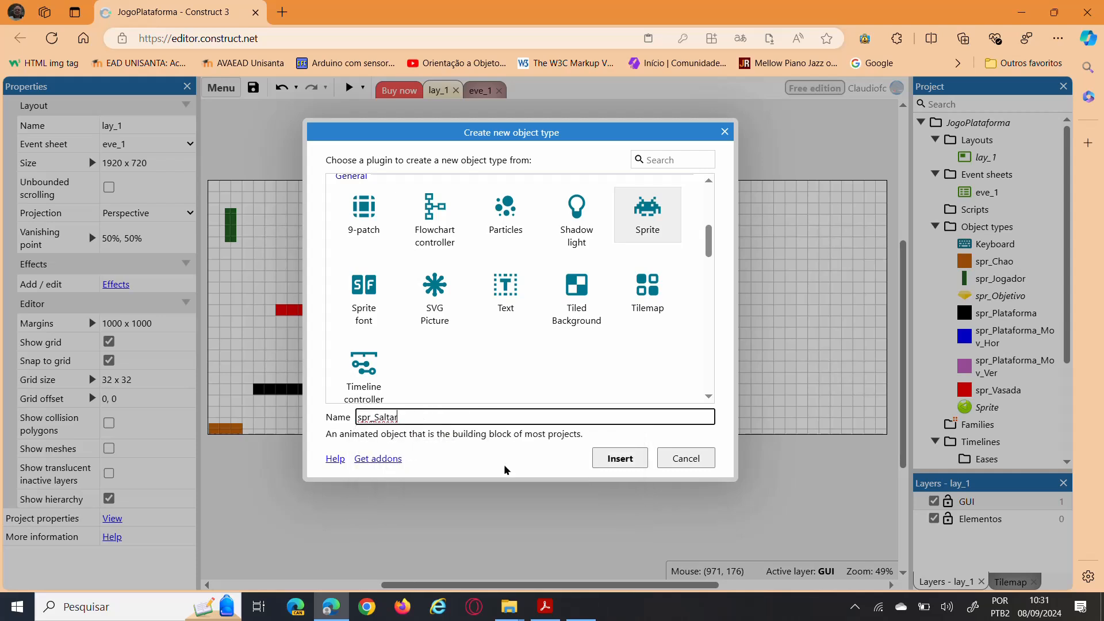
click(620, 458)
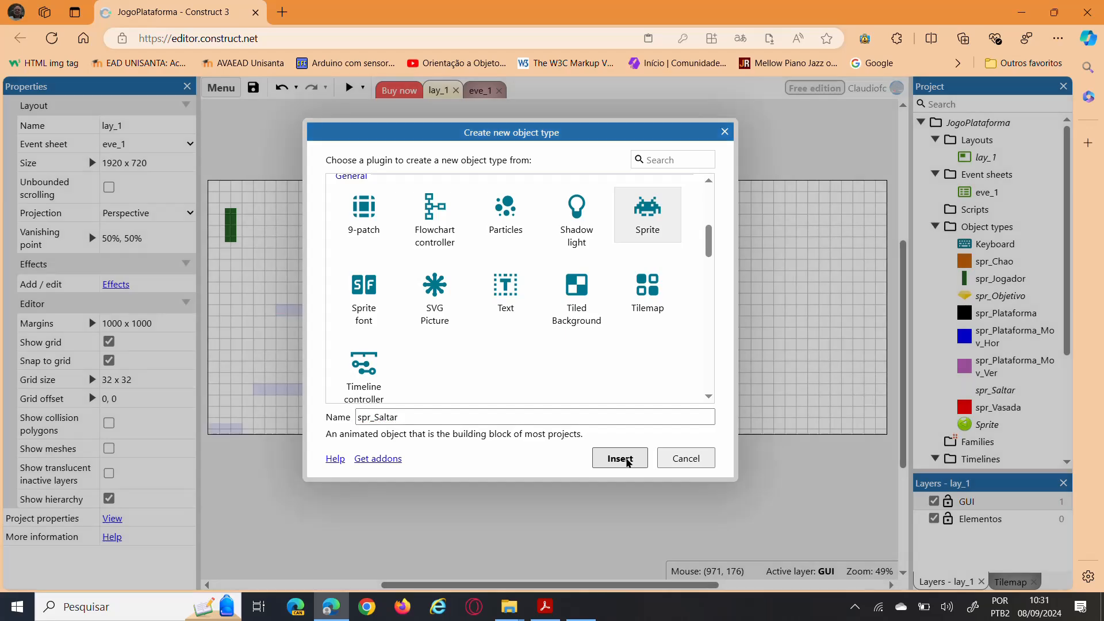
click(568, 238)
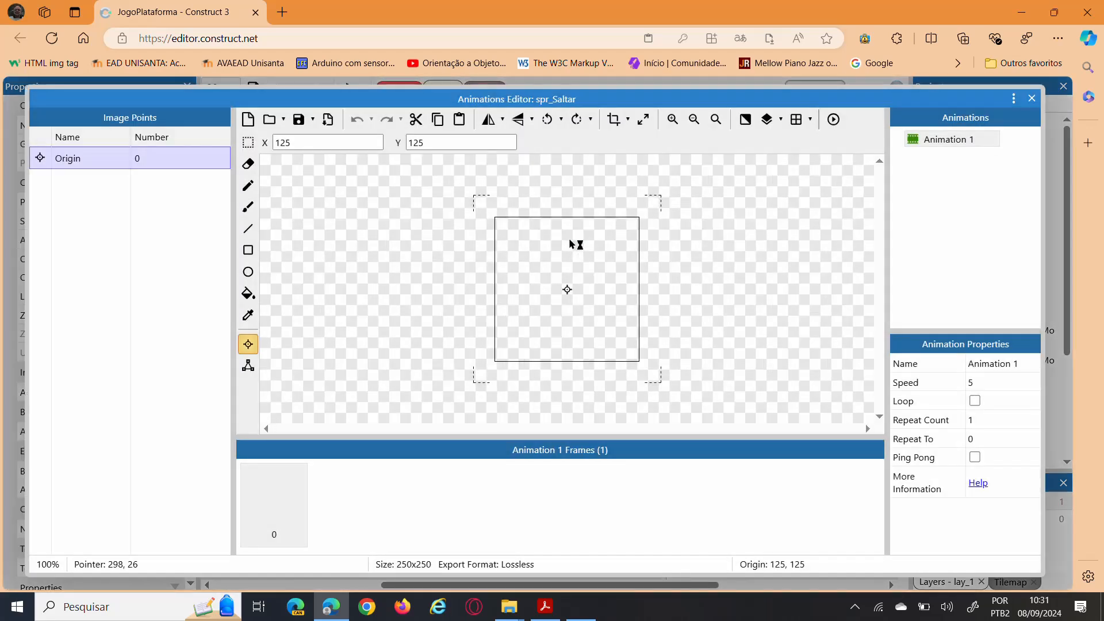
Load Buttons.png from the Aula04_Elementos folder as the image of spr_Saltar.
click(269, 119)
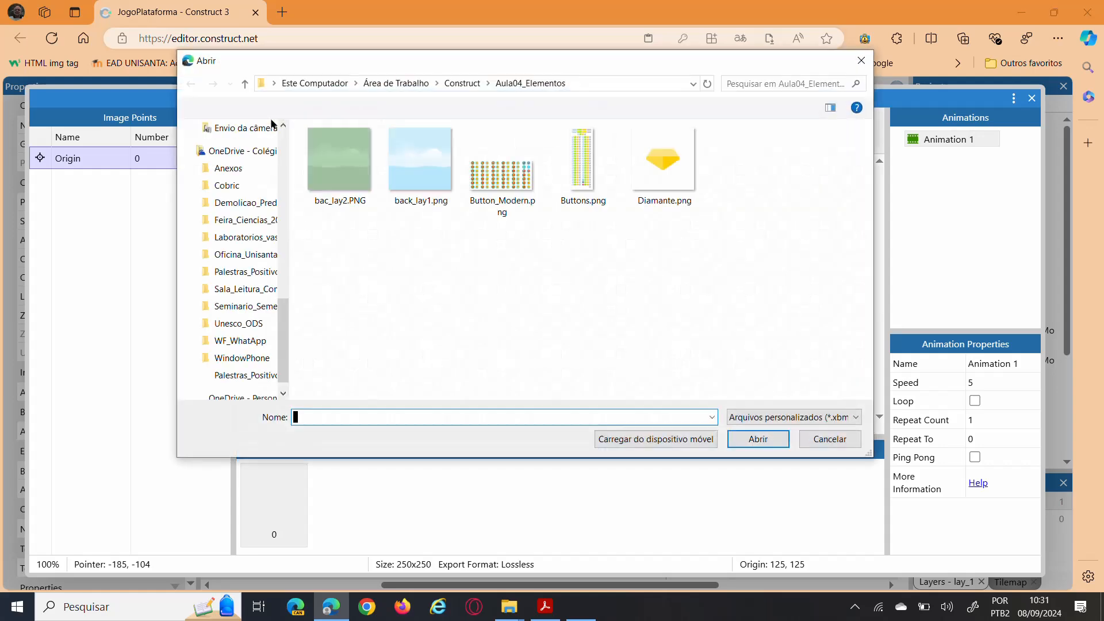
click(582, 166)
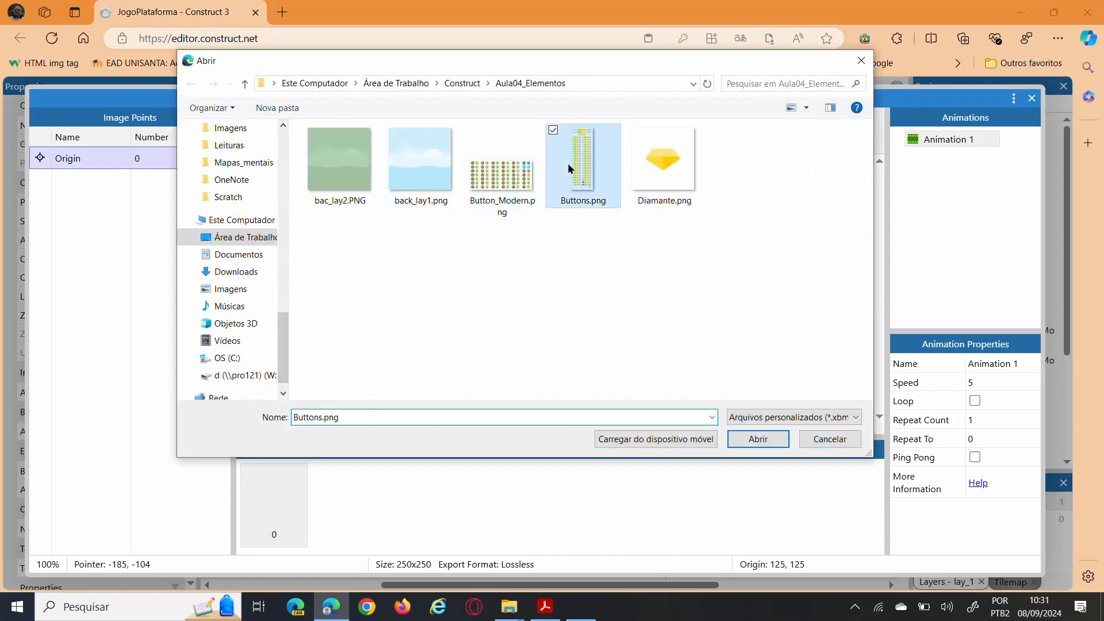
click(765, 443)
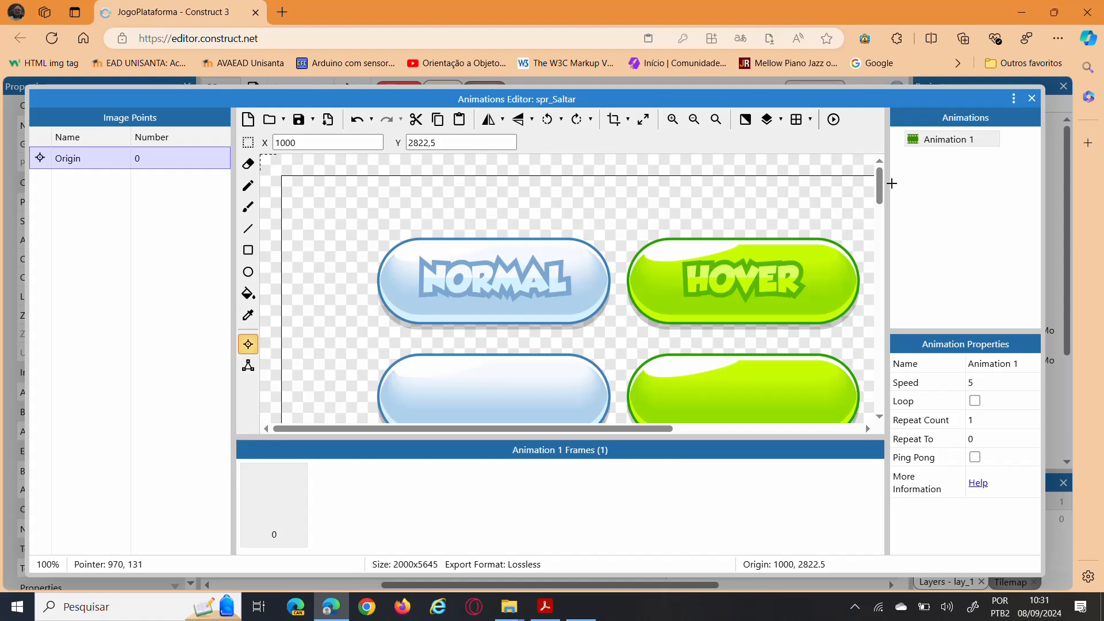
Select the green up-arrow button in the sheet, about 208 x 196 px, crop the image to it and trim its transparent margins.
drag(879, 194, 884, 231)
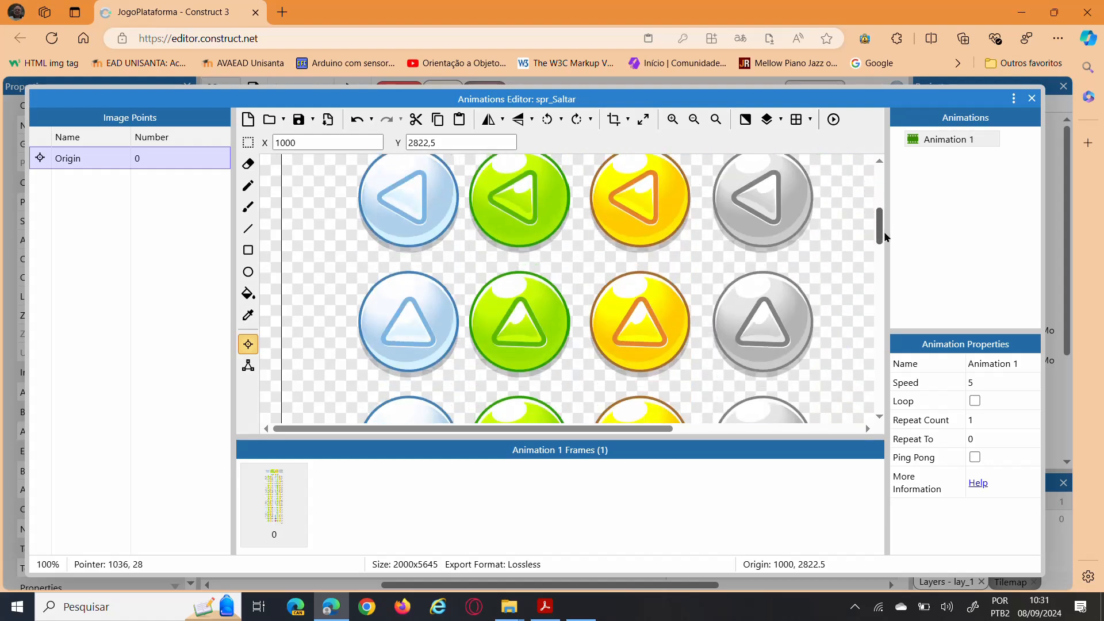
click(246, 148)
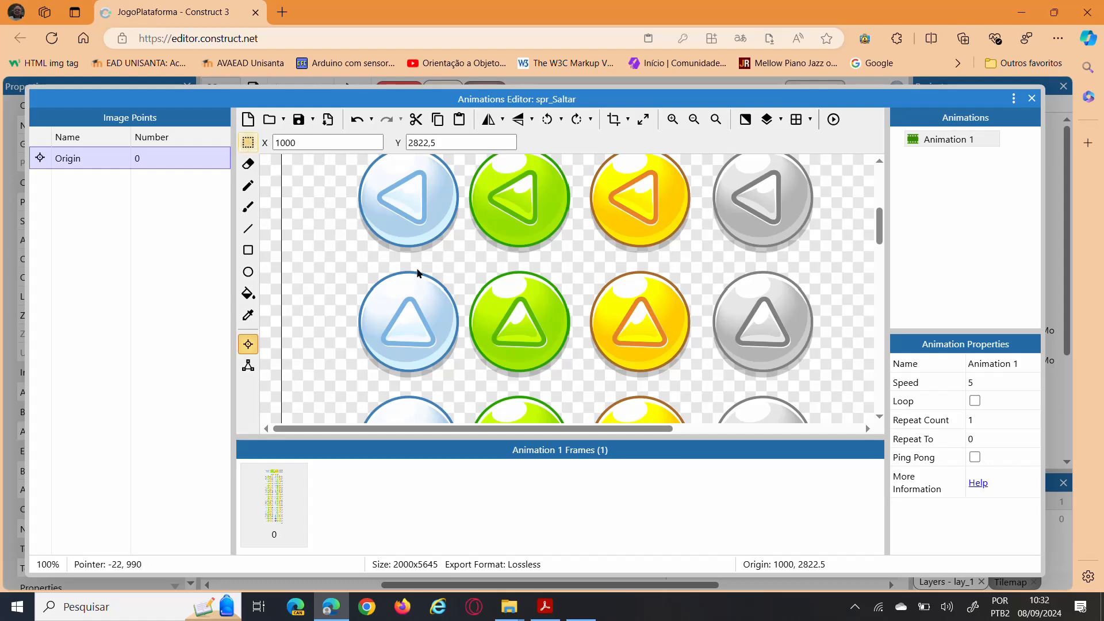
drag(463, 265, 583, 380)
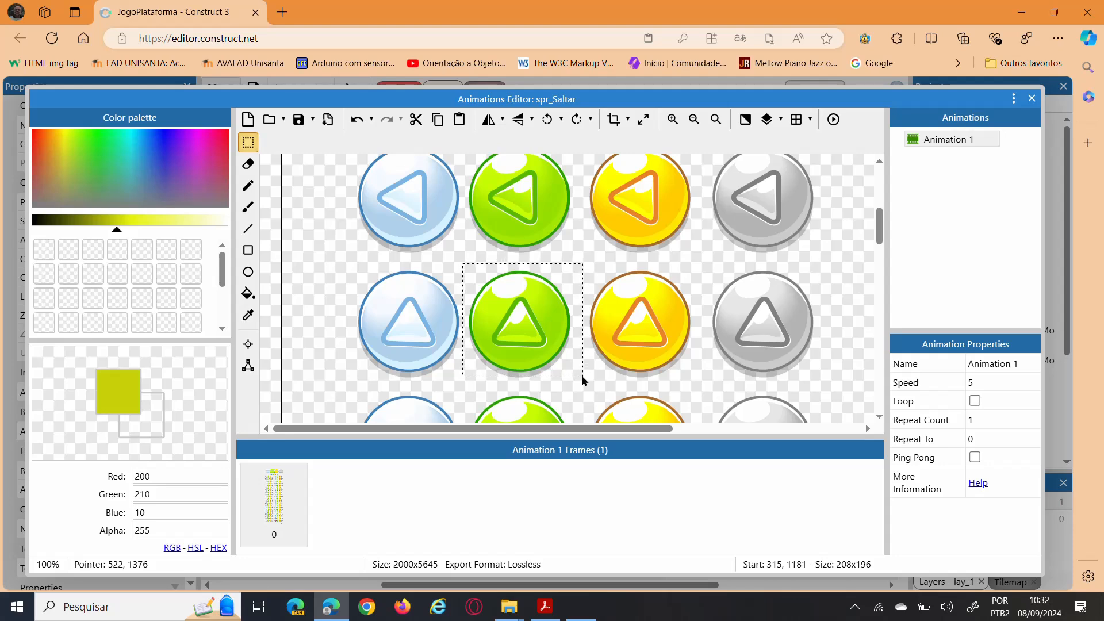
click(612, 121)
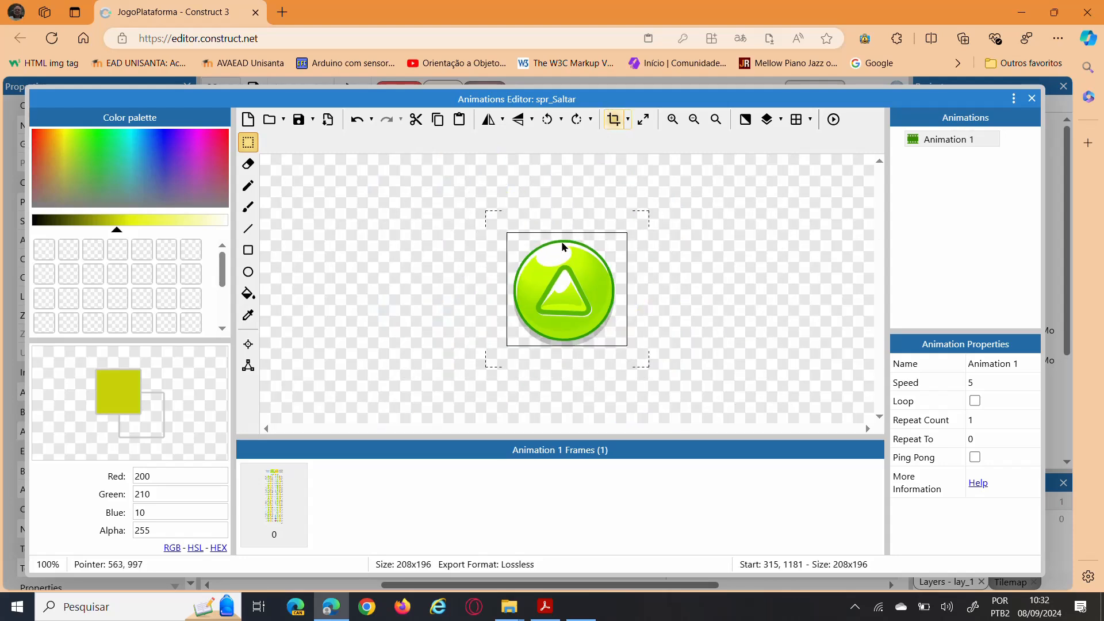
click(613, 122)
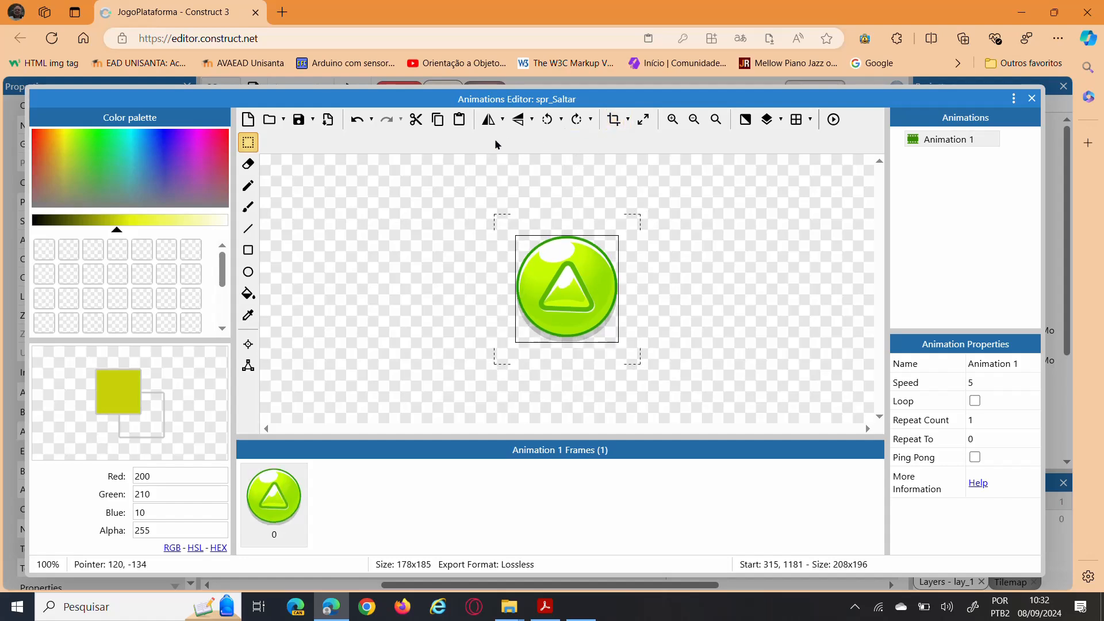
Set the origin of the spr_Saltar image to X 0, Y 0.
click(254, 344)
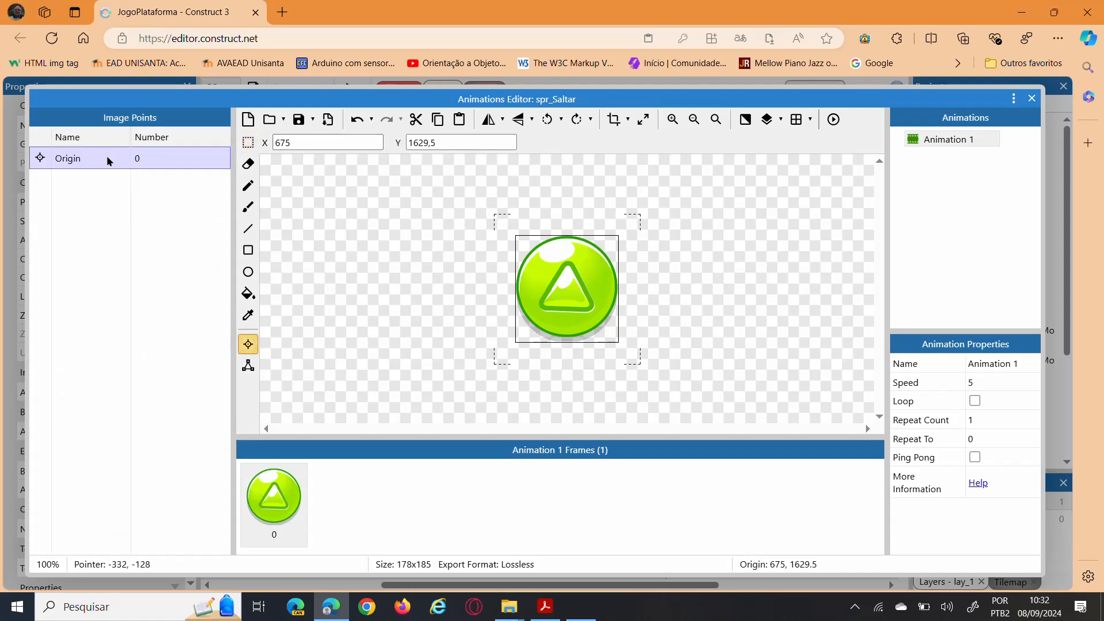
double_click(303, 142)
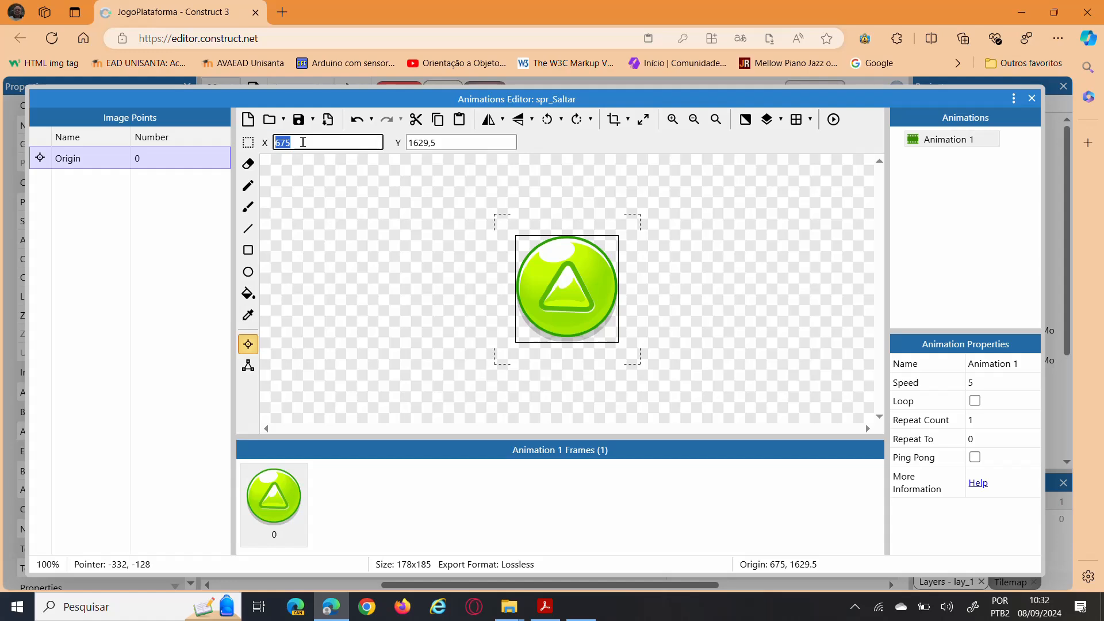
text(0)
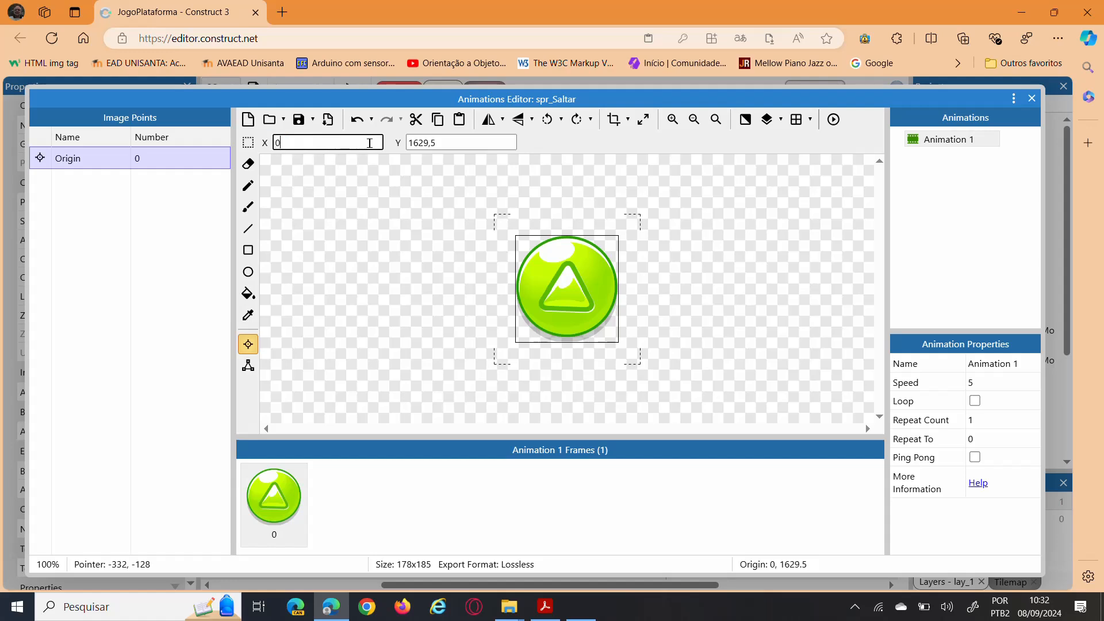
double_click(442, 142)
text(0)
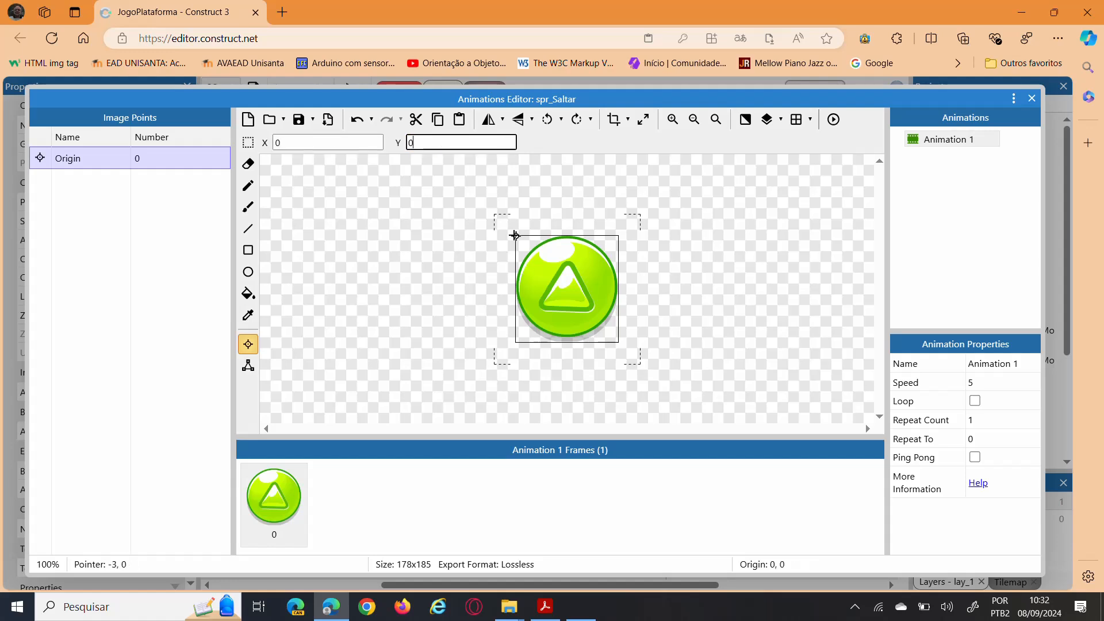
Resize the spr_Saltar image to 64 x 64 pixels with the Stretch option and close the animations editor.
click(644, 123)
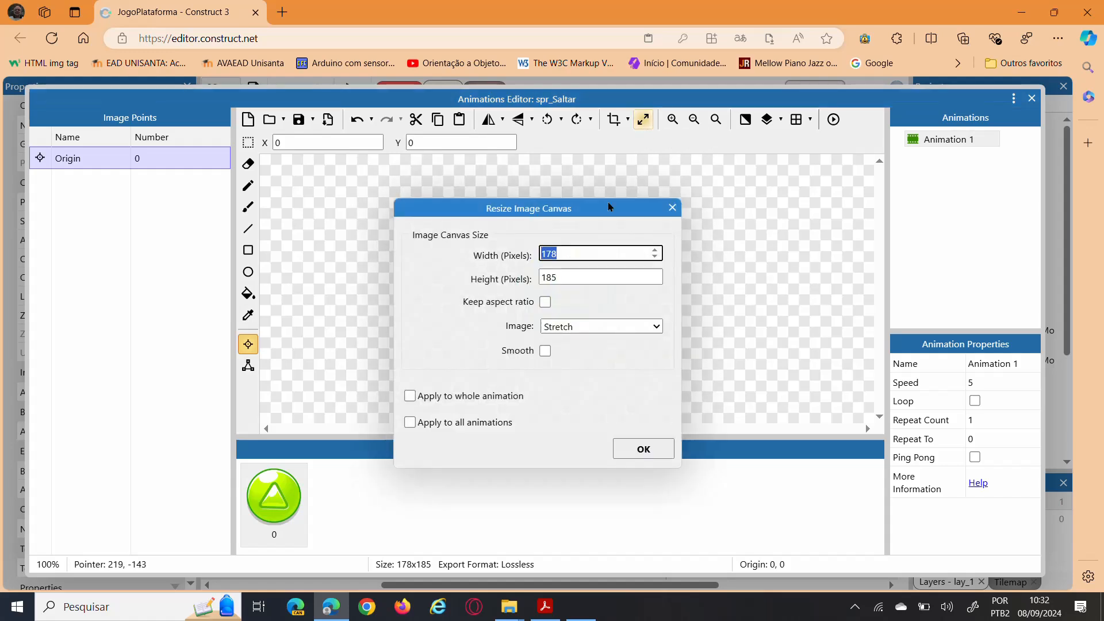
text(64)
key(Tab)
text(6)
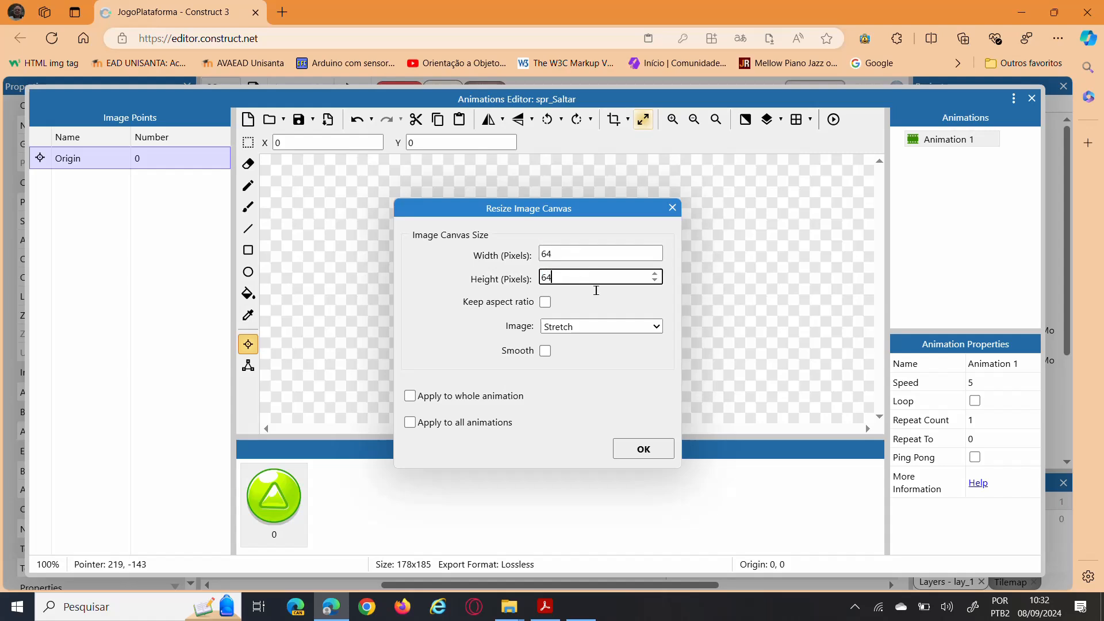
click(645, 447)
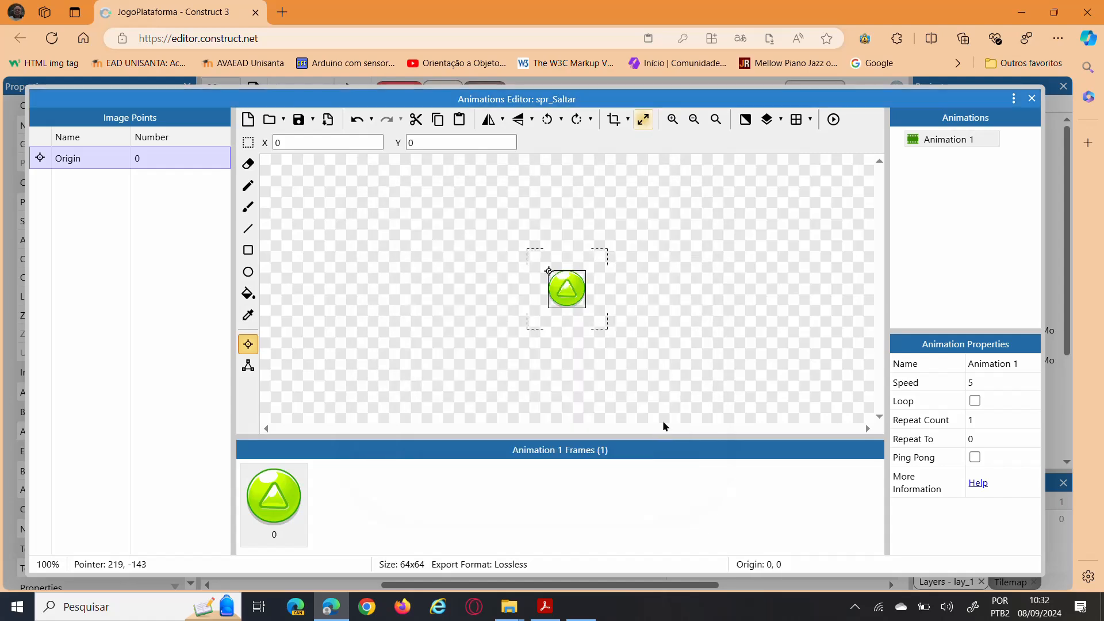
click(1032, 99)
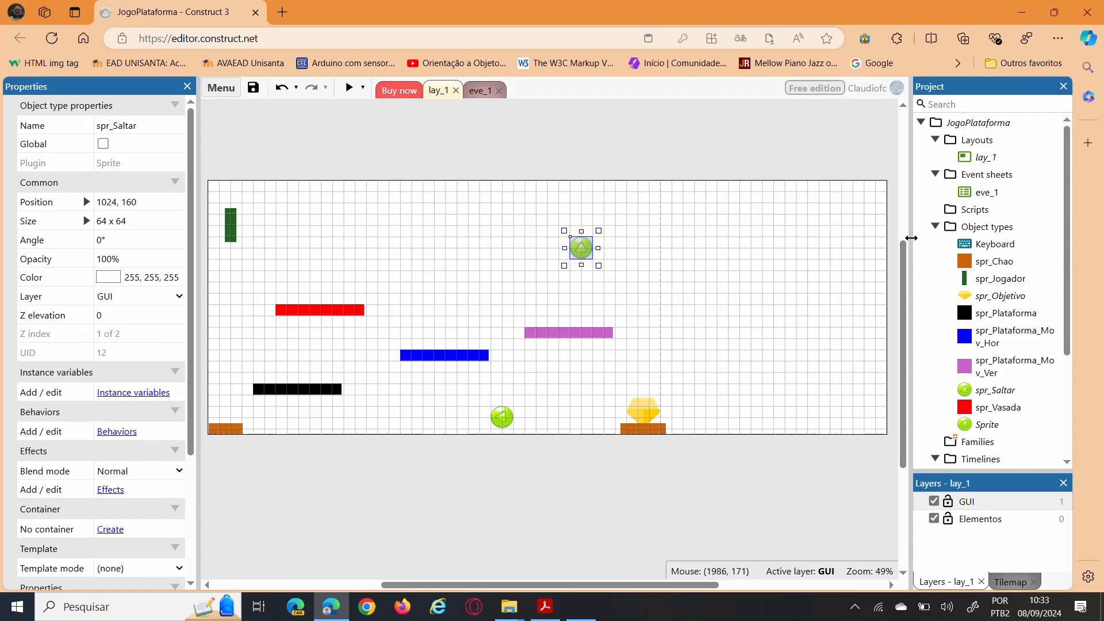
Rename the spr_Saltar object type as btn_Saltar in the project's object list.
drag(909, 231, 887, 230)
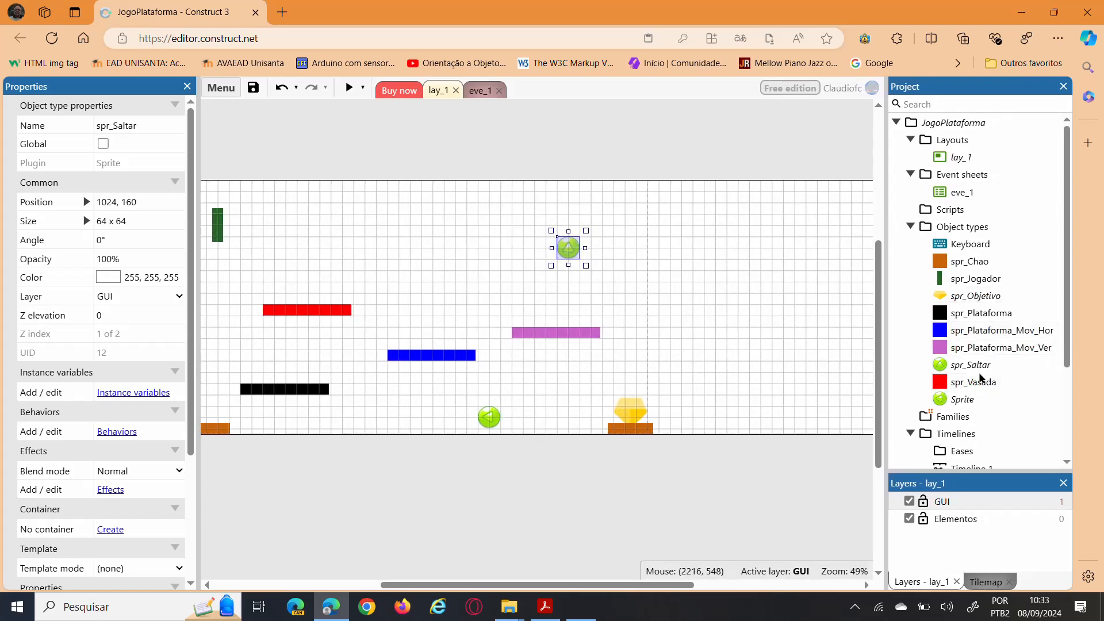
click(960, 366)
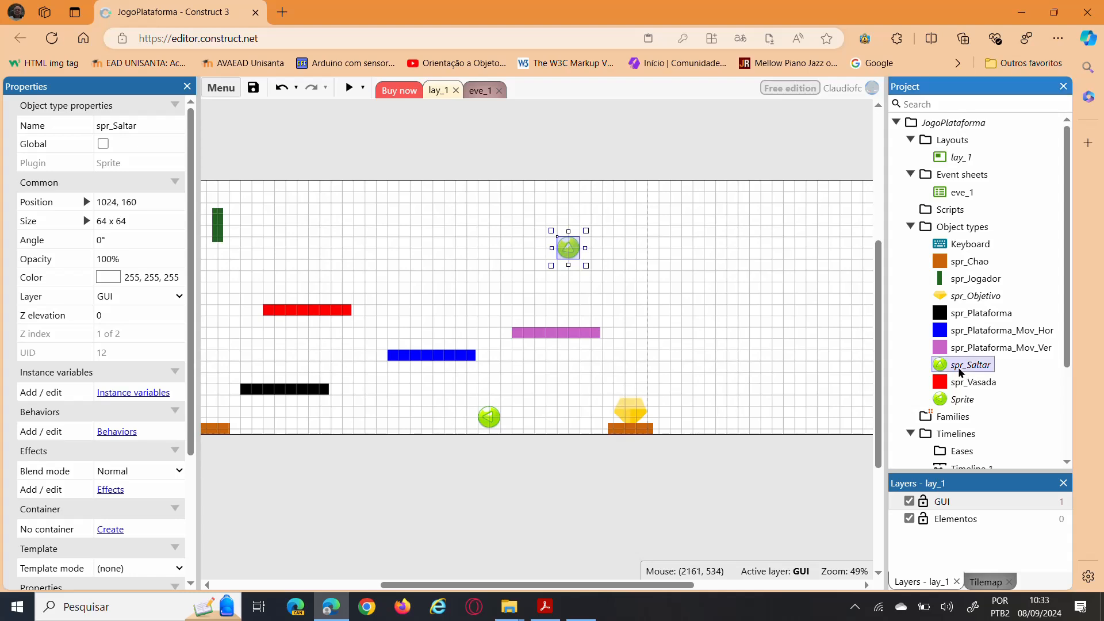
click(960, 365)
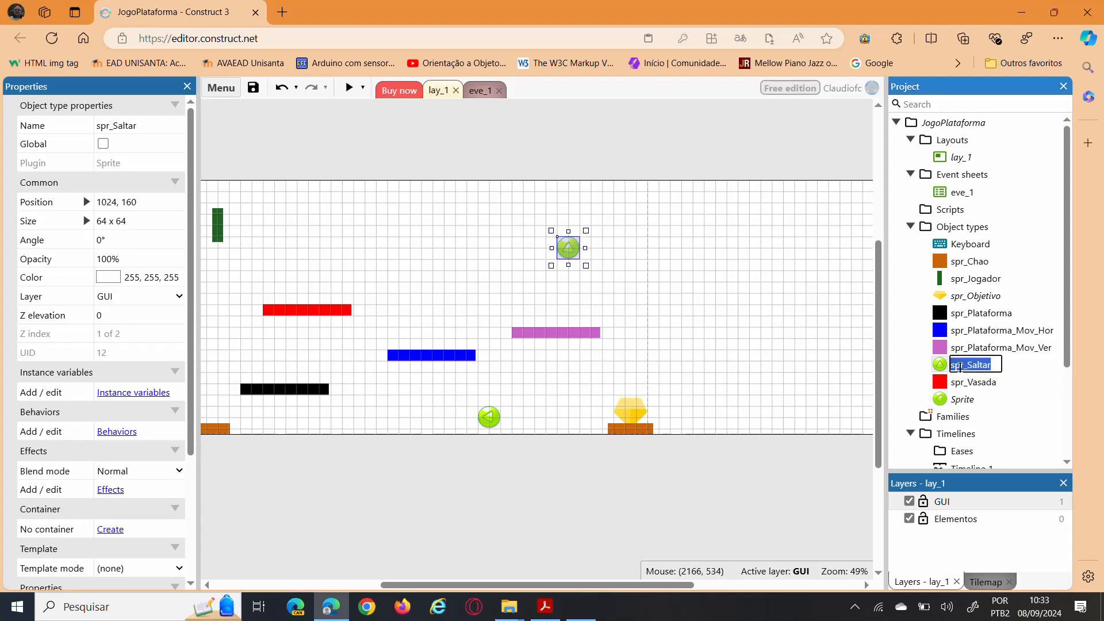
click(960, 366)
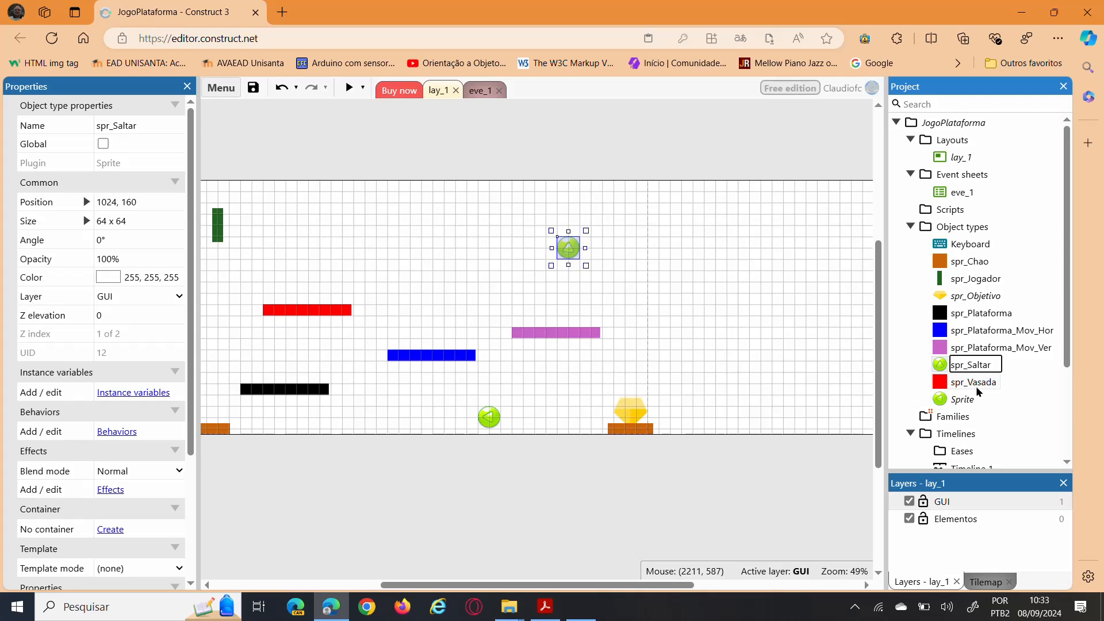
key(BackSpace)
key(BackSpace)
text(btn)
key(Delete)
key(Return)
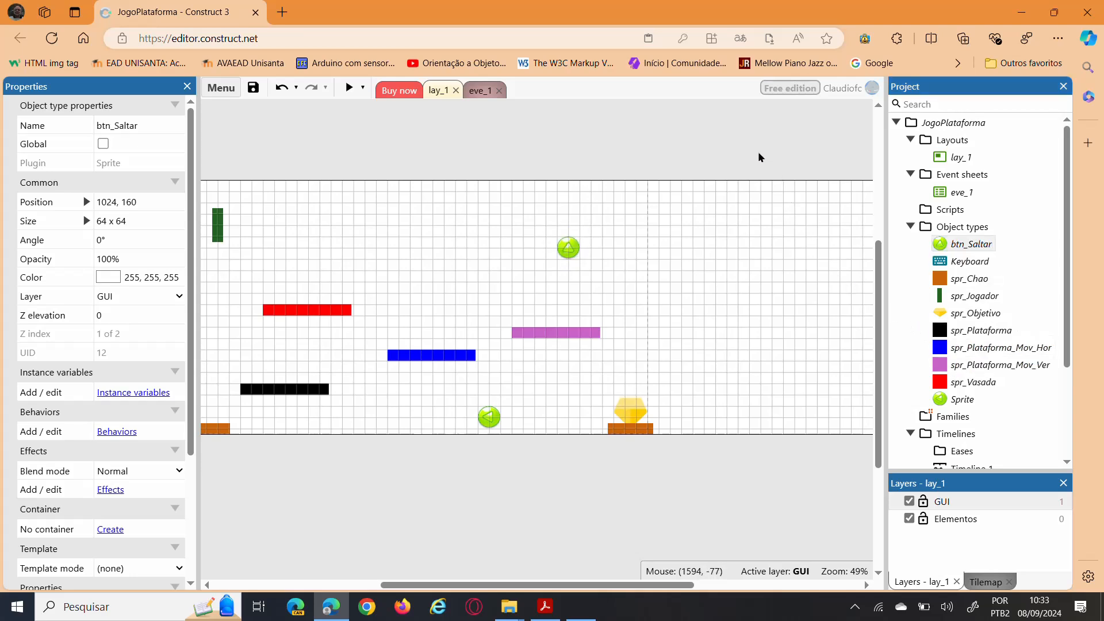
Rename the green left-arrow sprite as btn_Esquerda and move btn_Saltar directly beside it, to position 864, 640.
click(489, 418)
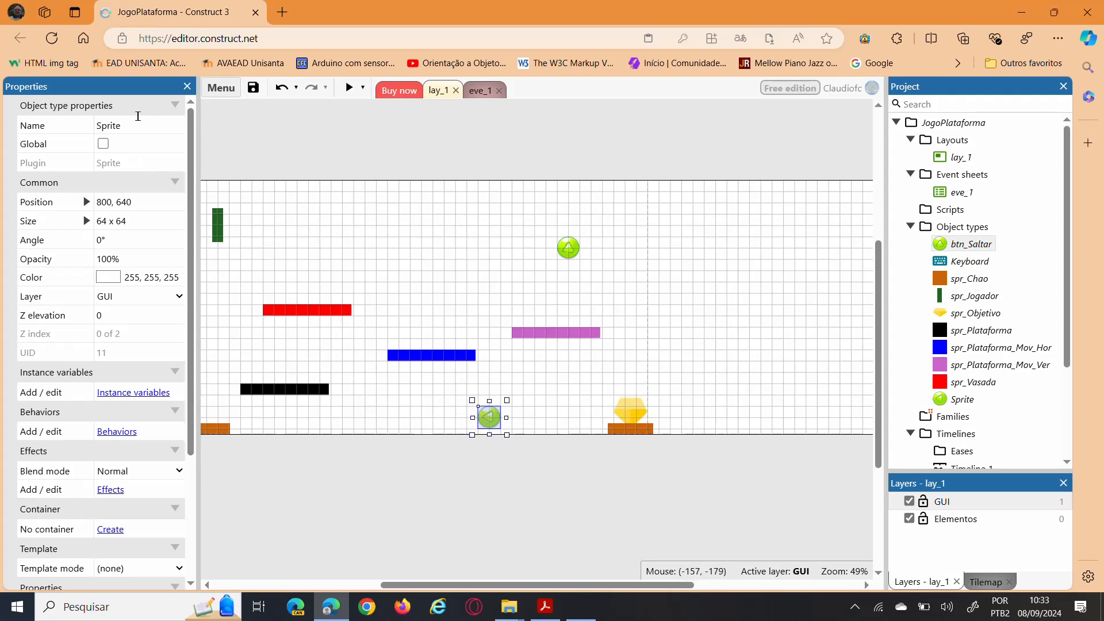
click(133, 124)
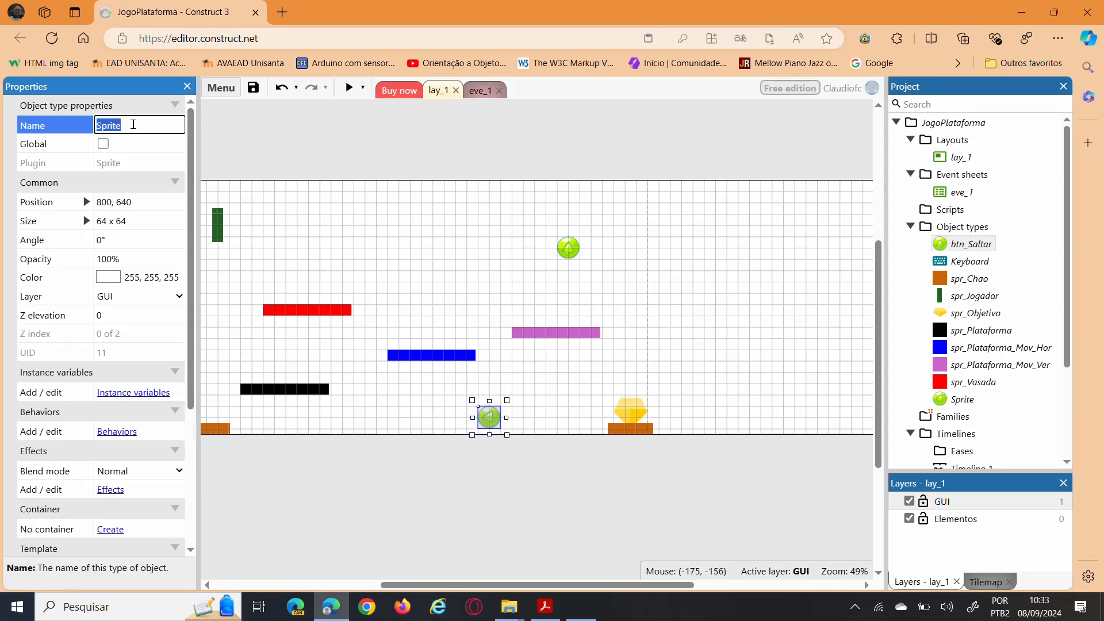
text(btn_Esquerda)
key(Return)
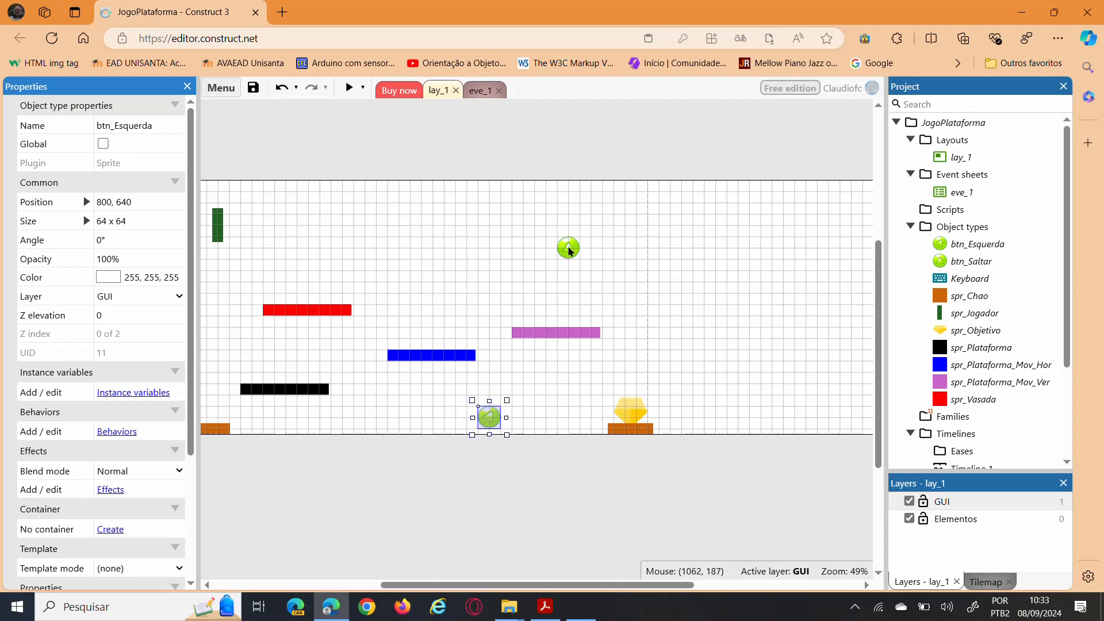
drag(569, 248, 518, 425)
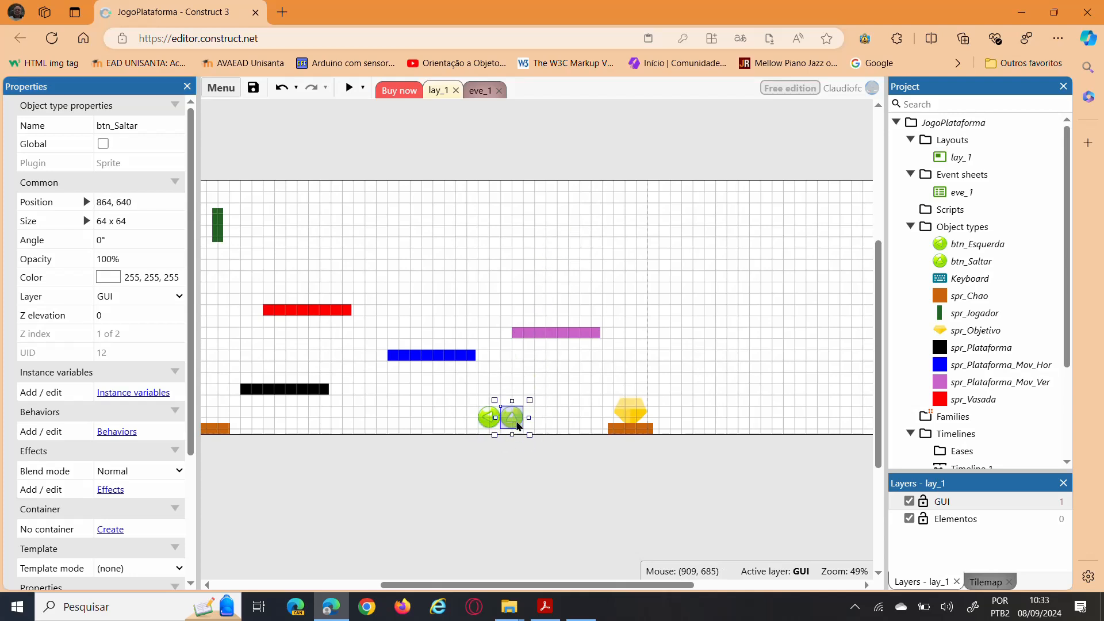
click(611, 375)
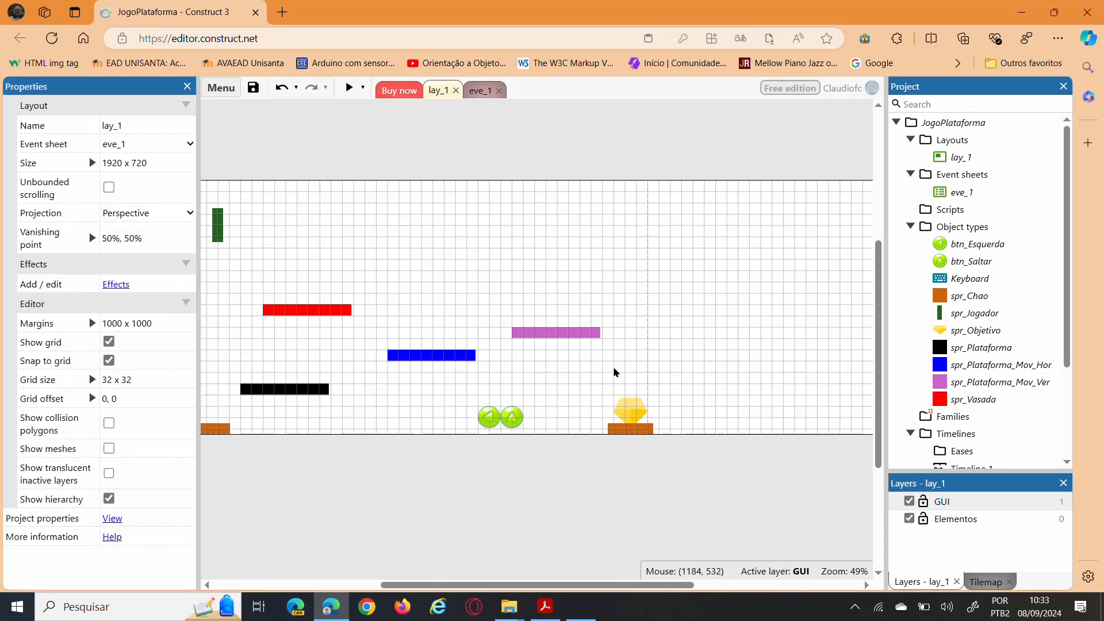
Insert a new Sprite object named btn_Direita in the empty upper area of the layout.
right_click(493, 204)
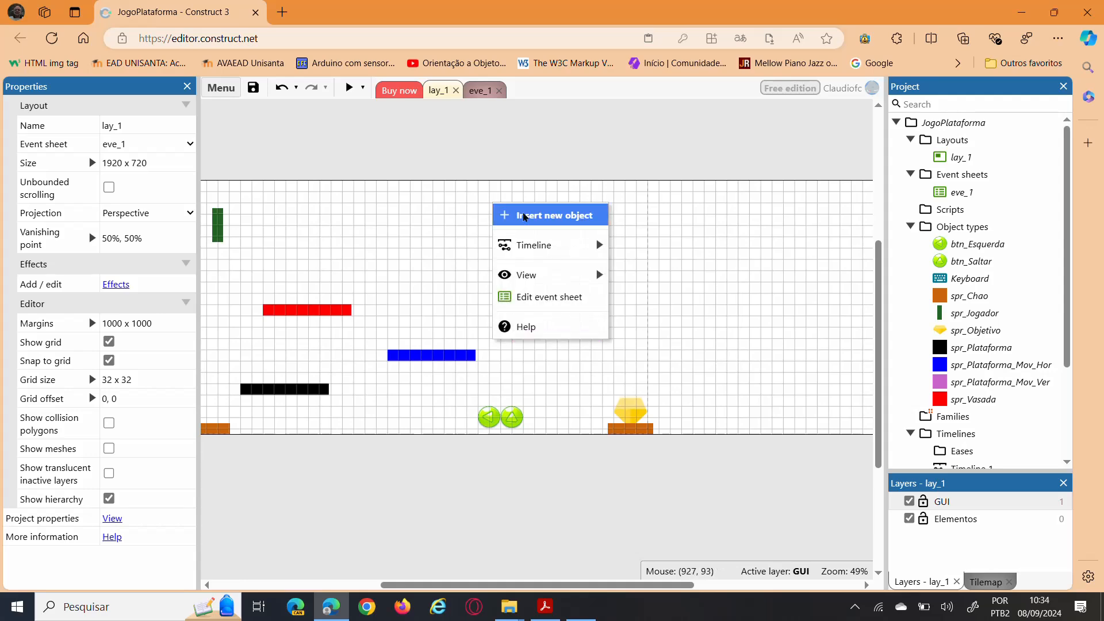
click(523, 216)
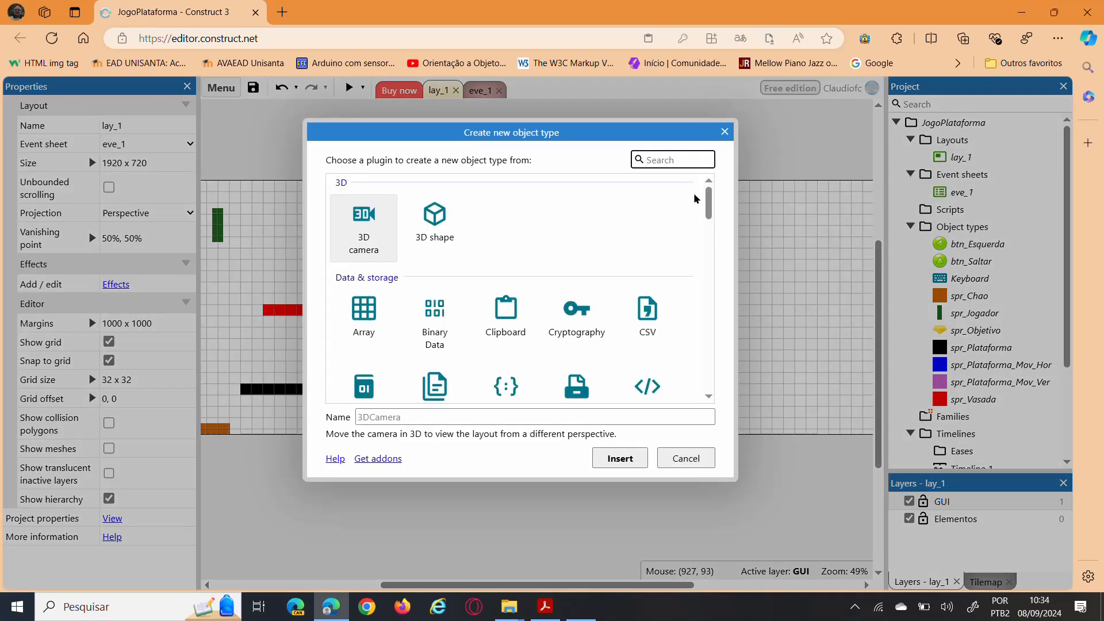
drag(708, 204, 708, 237)
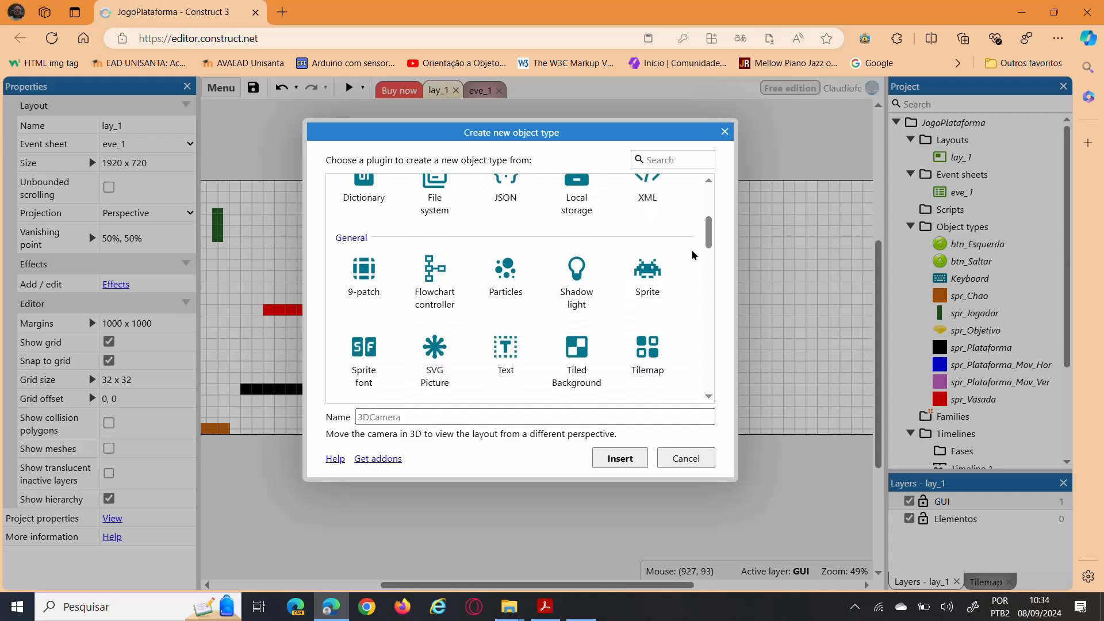
click(658, 282)
click(405, 418)
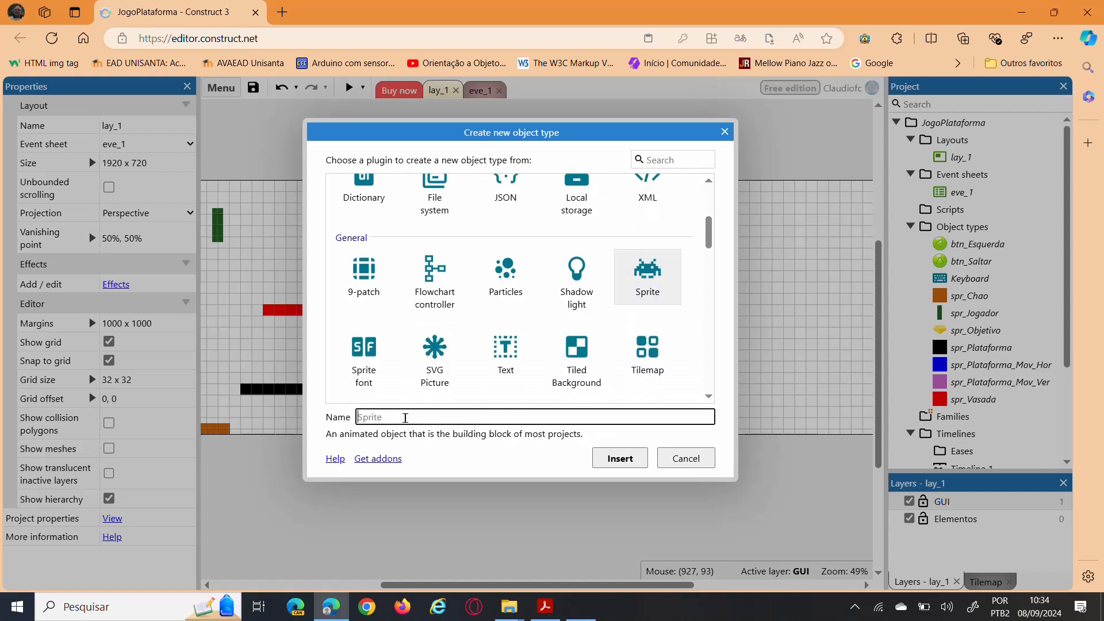
text(btn_Direita)
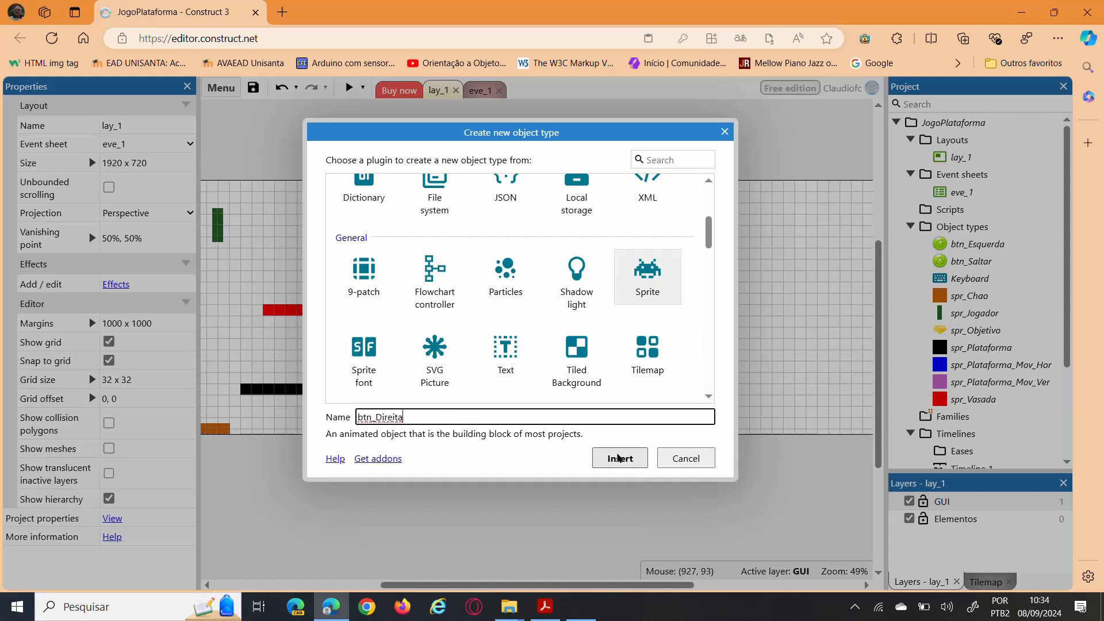
click(619, 458)
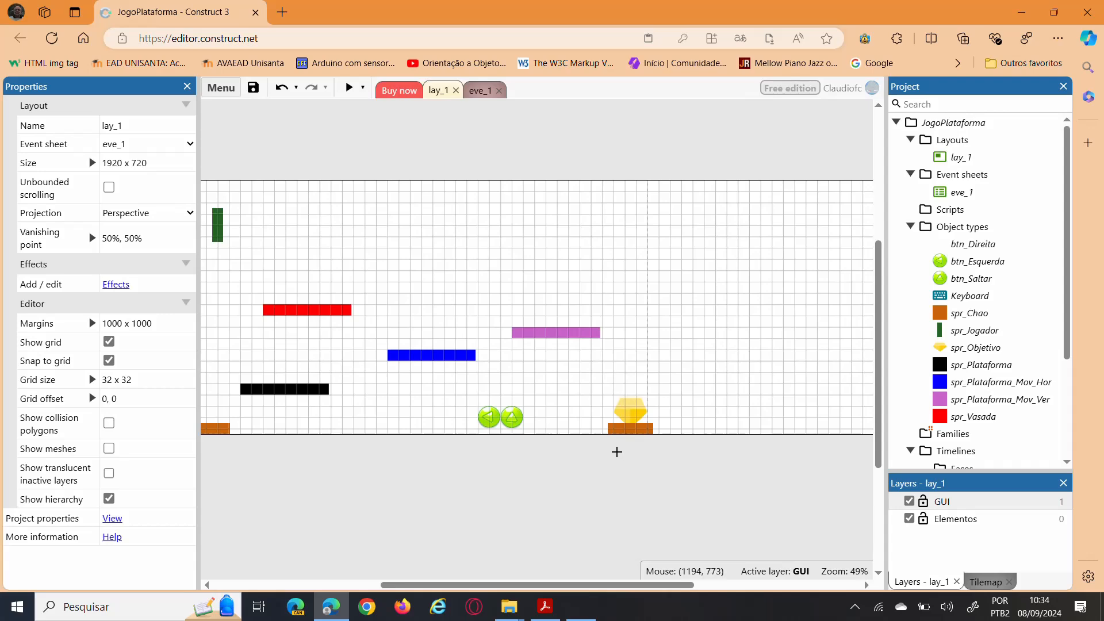
click(583, 248)
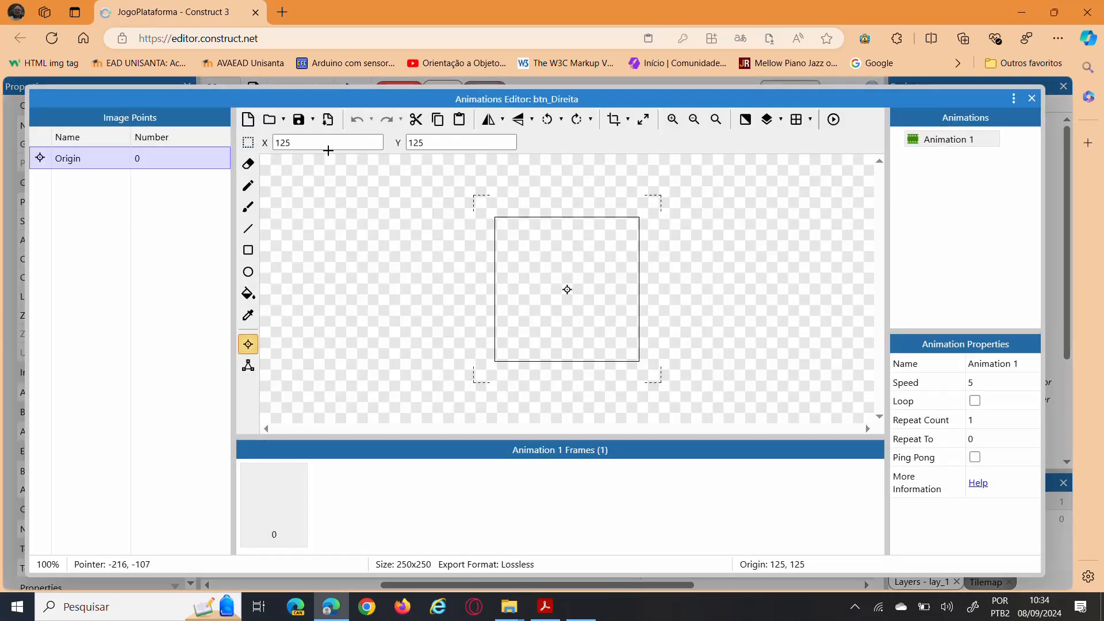
Load Buttons.png from the Aula04_Elementos folder as the image of btn_Direita.
click(269, 123)
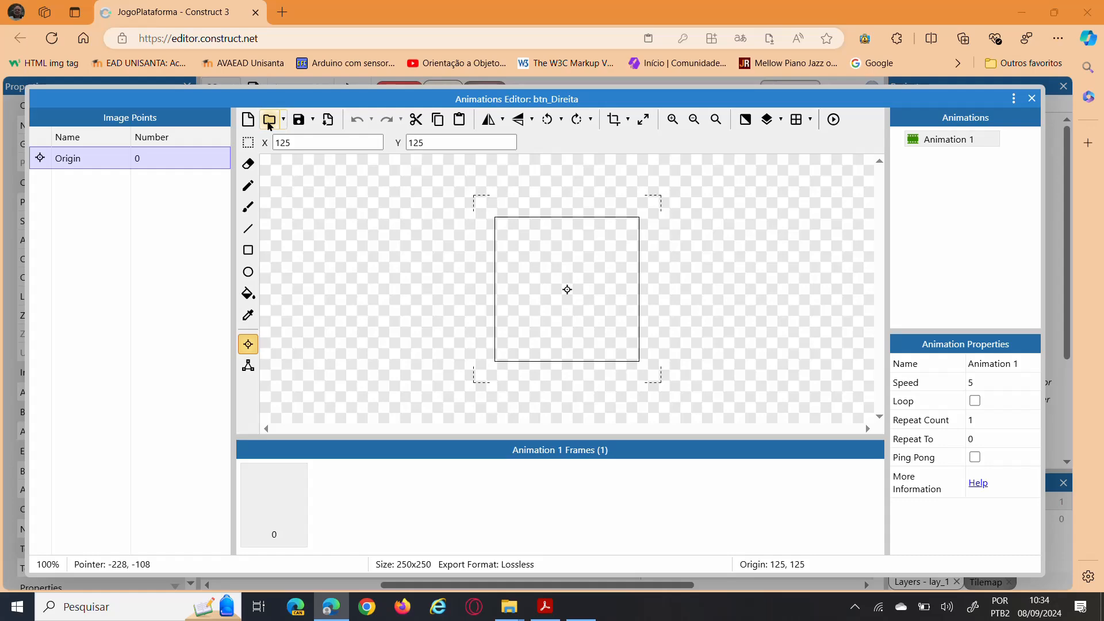
click(576, 171)
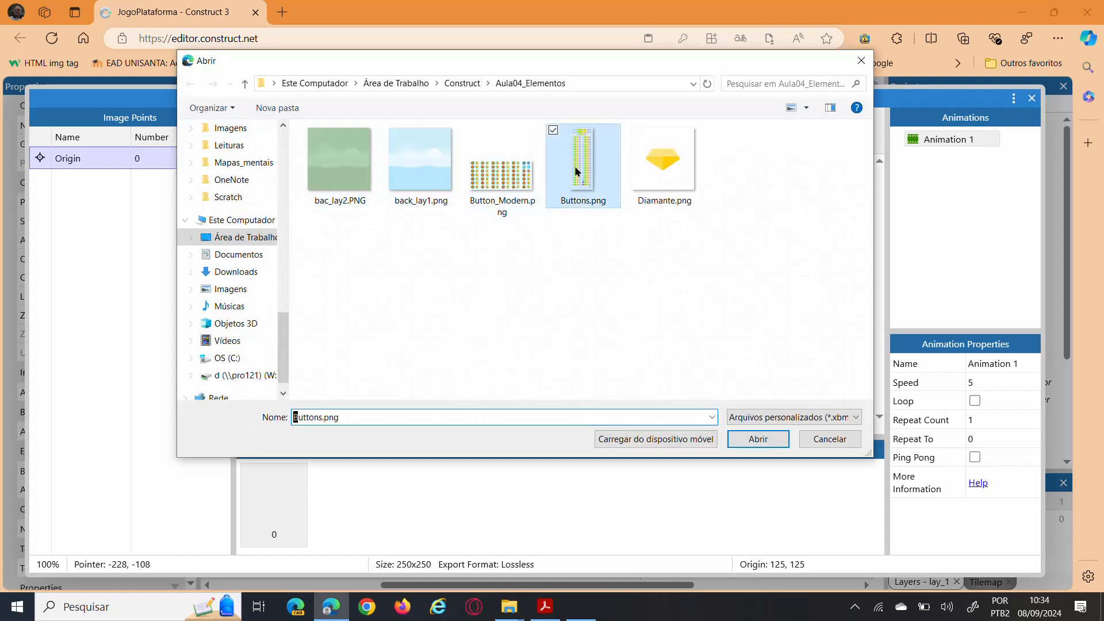
click(743, 441)
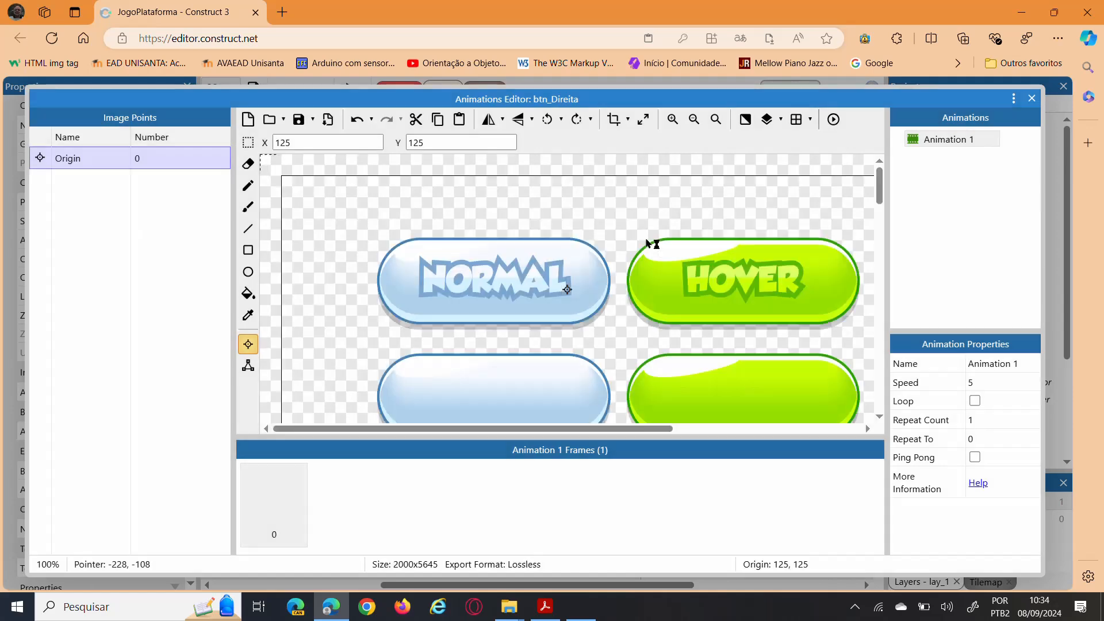
key(KP_5)
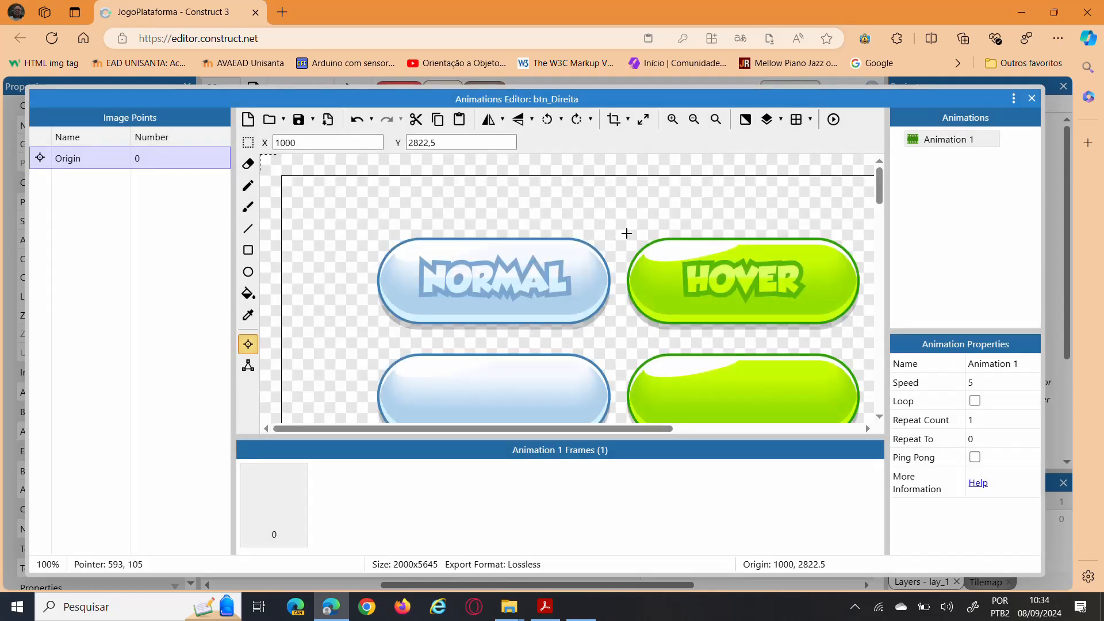
Select the green right-arrow button in the sheet, about 200 x 214 px, crop the image to it and trim its transparent margins.
scroll(632, 241, down, 15)
scroll(632, 230, up, 8)
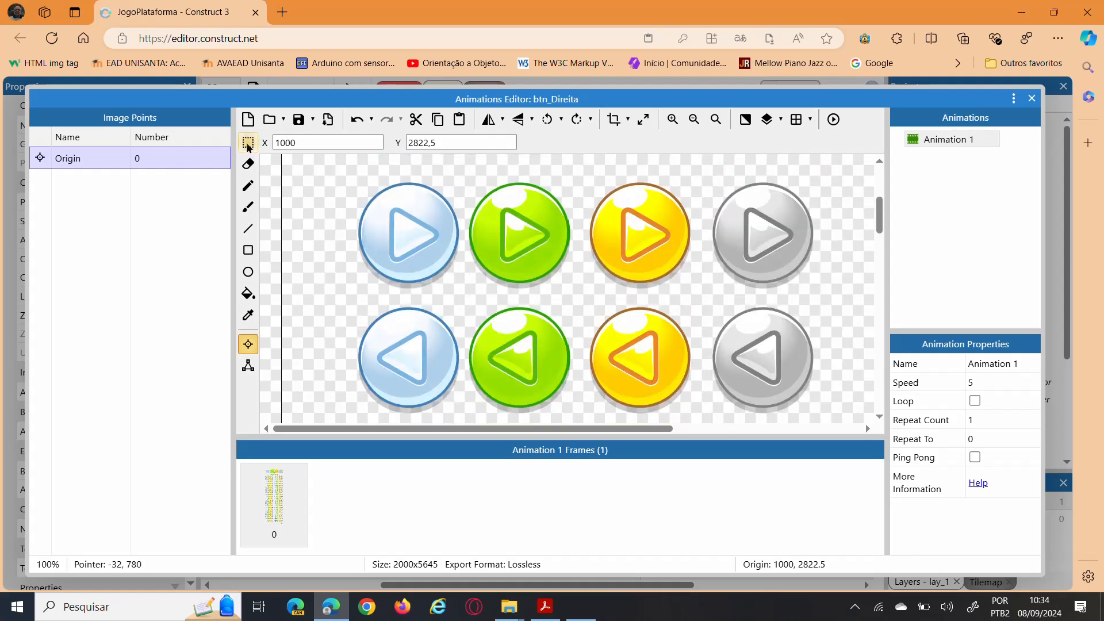
click(249, 147)
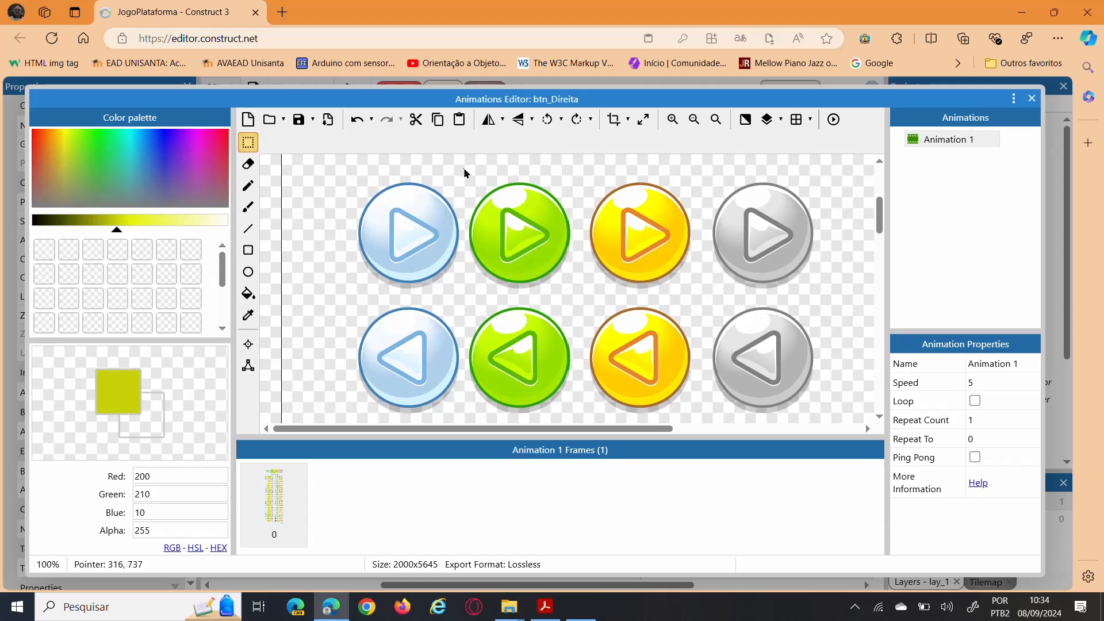
drag(466, 168, 582, 294)
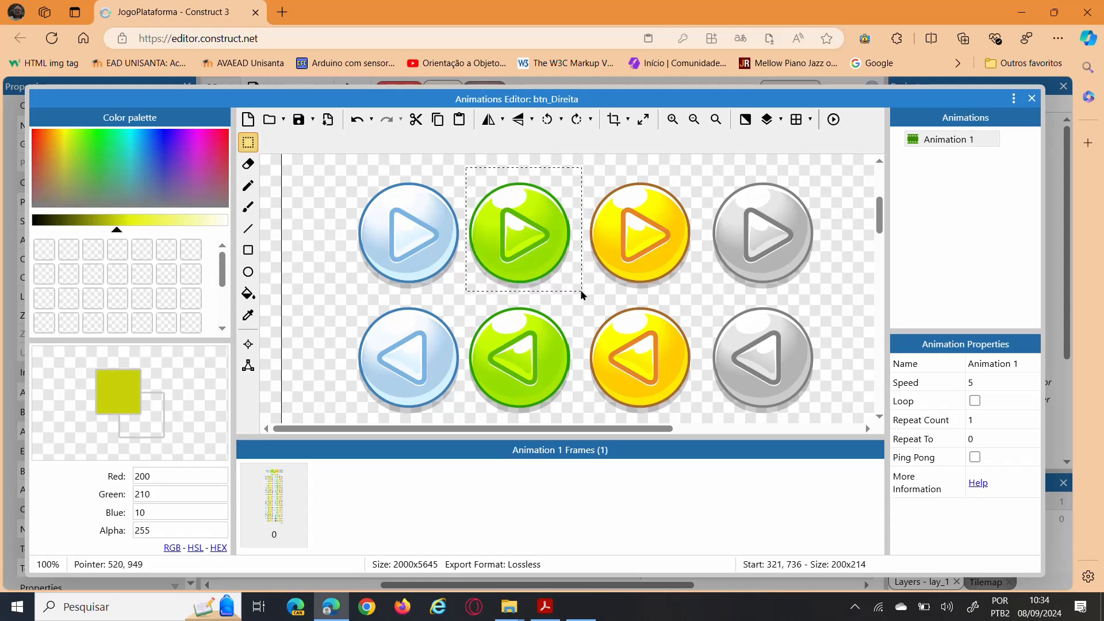
click(614, 120)
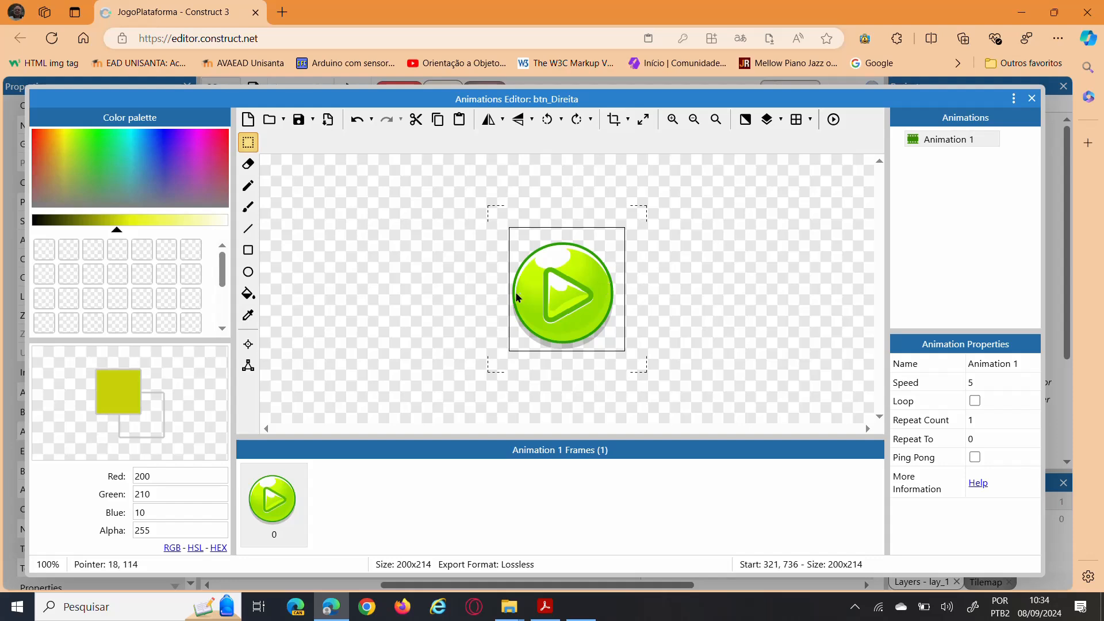
click(612, 122)
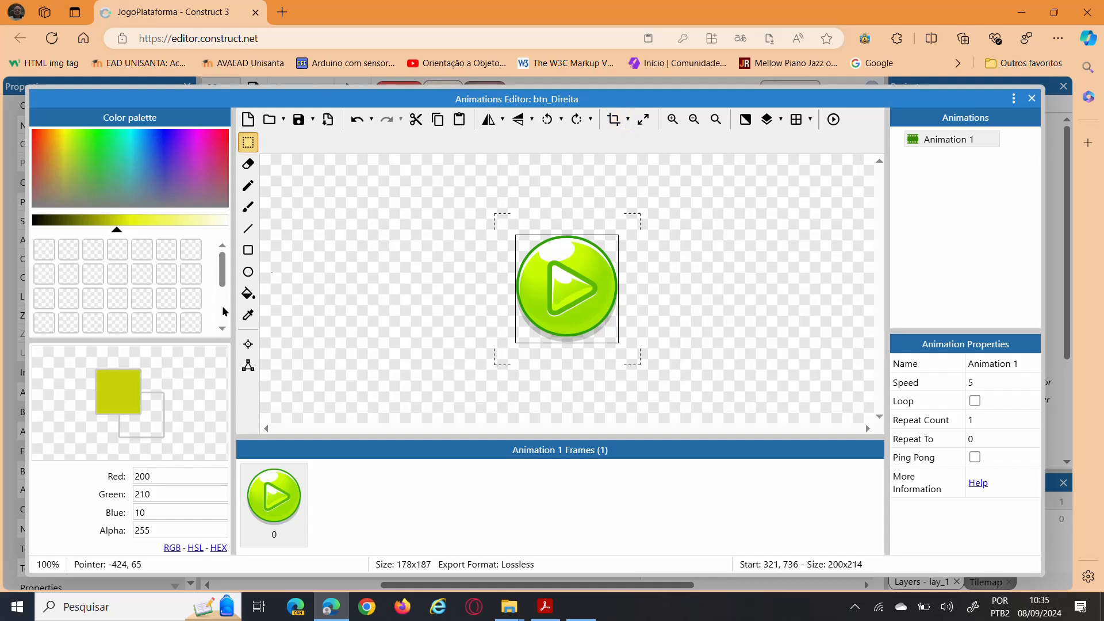
Assign the origin point of the btn_Direita image to its top-left corner.
click(248, 345)
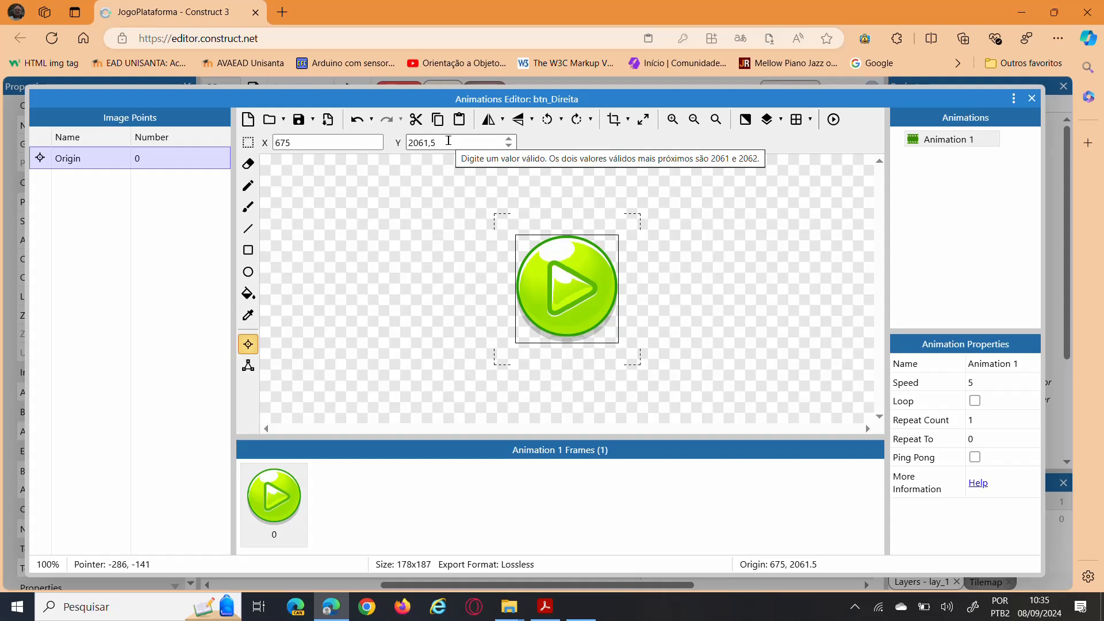
right_click(111, 164)
mouse_move(134, 265)
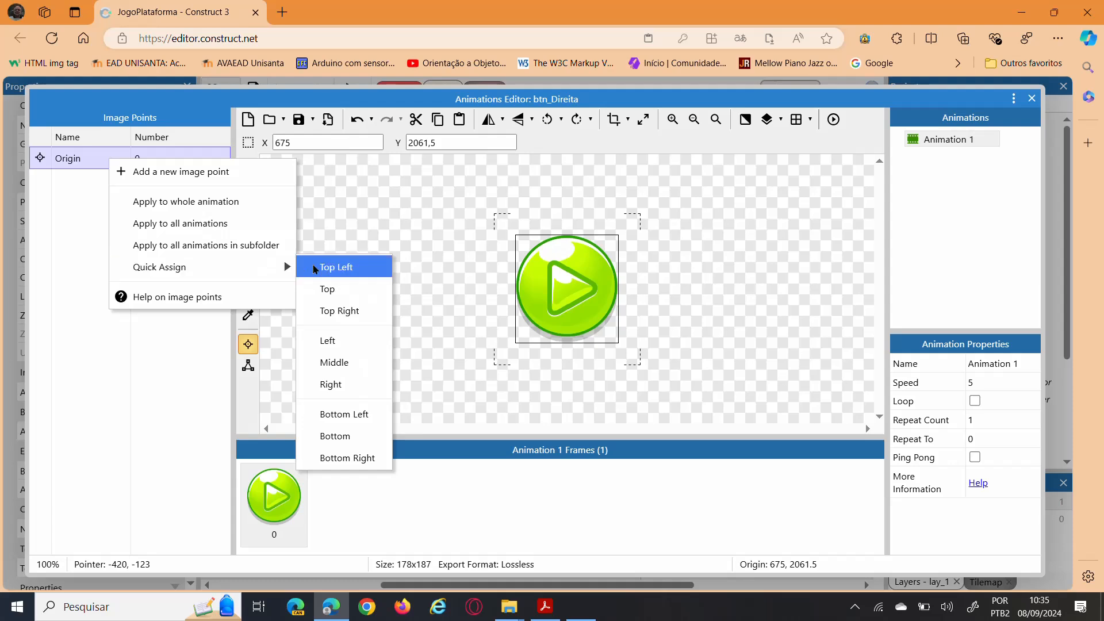
click(331, 267)
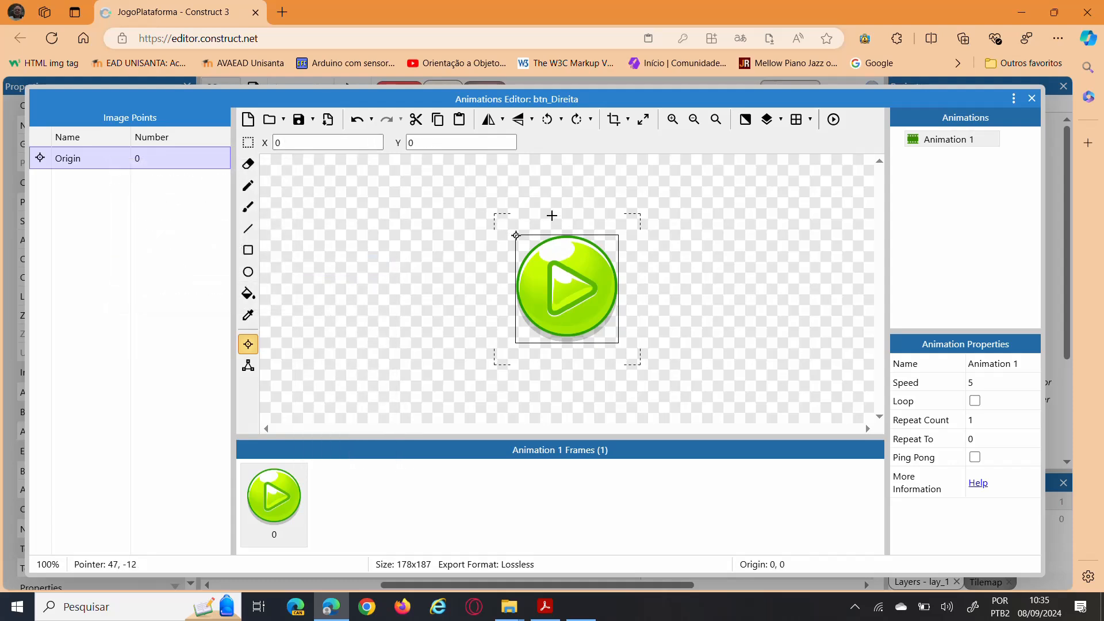
Resize the btn_Direita image to 64 x 64 pixels with Stretch and place the button directly right of the jump button at 928, 640.
click(643, 119)
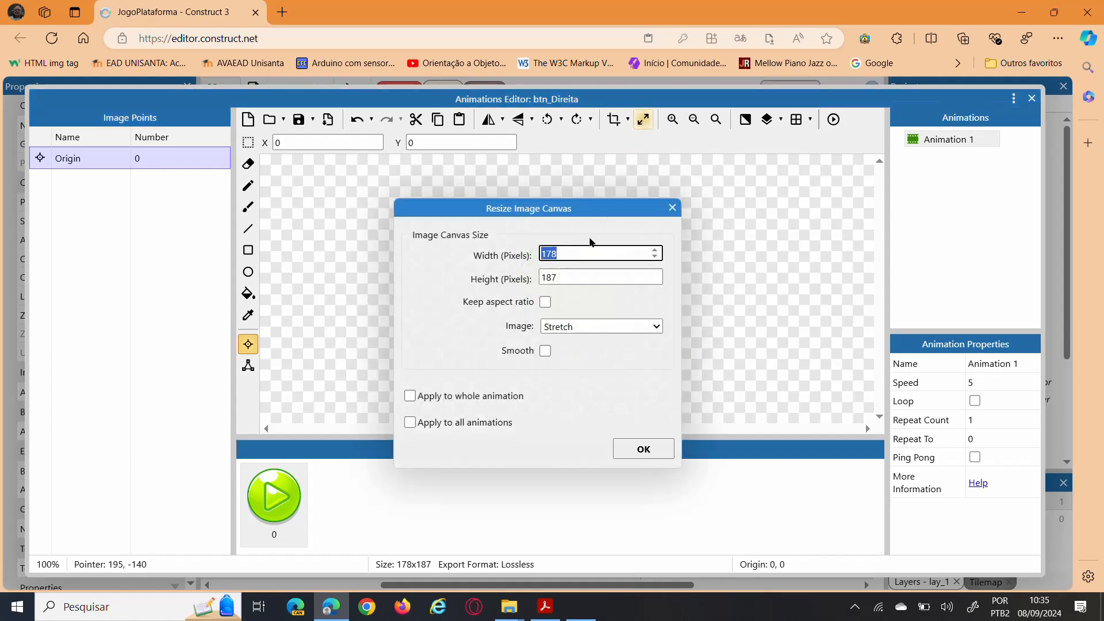
text(64)
click(577, 275)
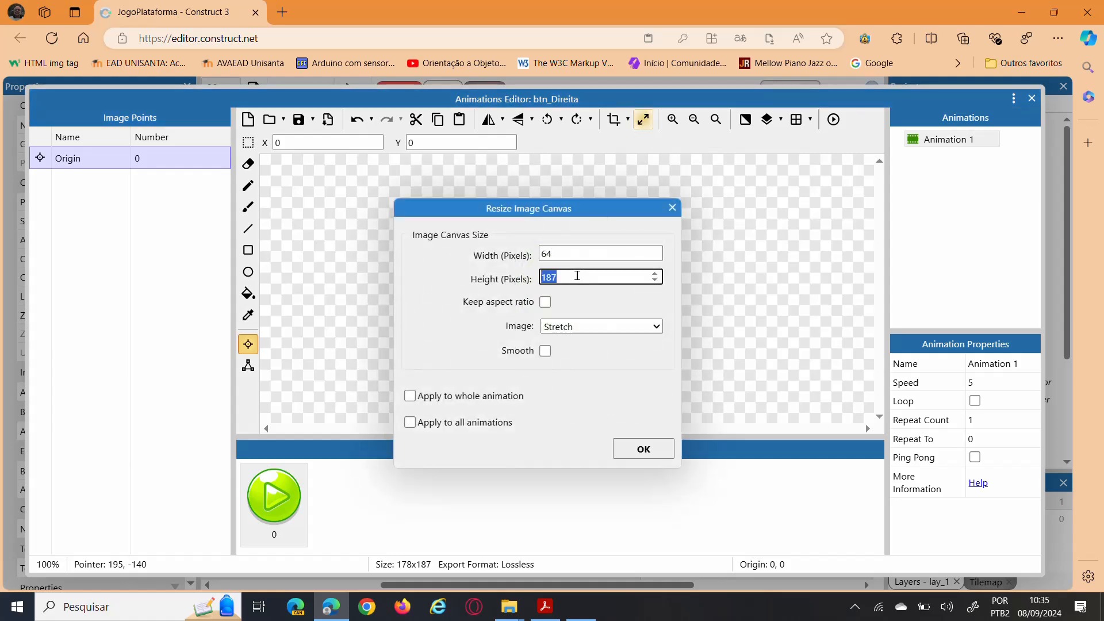
text(64)
click(631, 452)
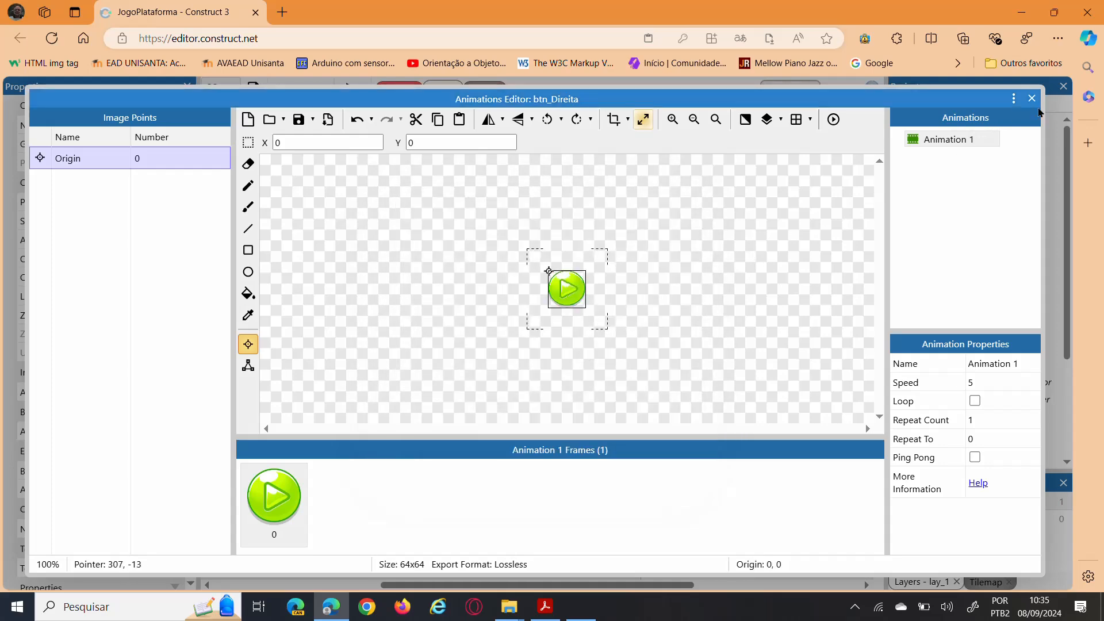
click(966, 138)
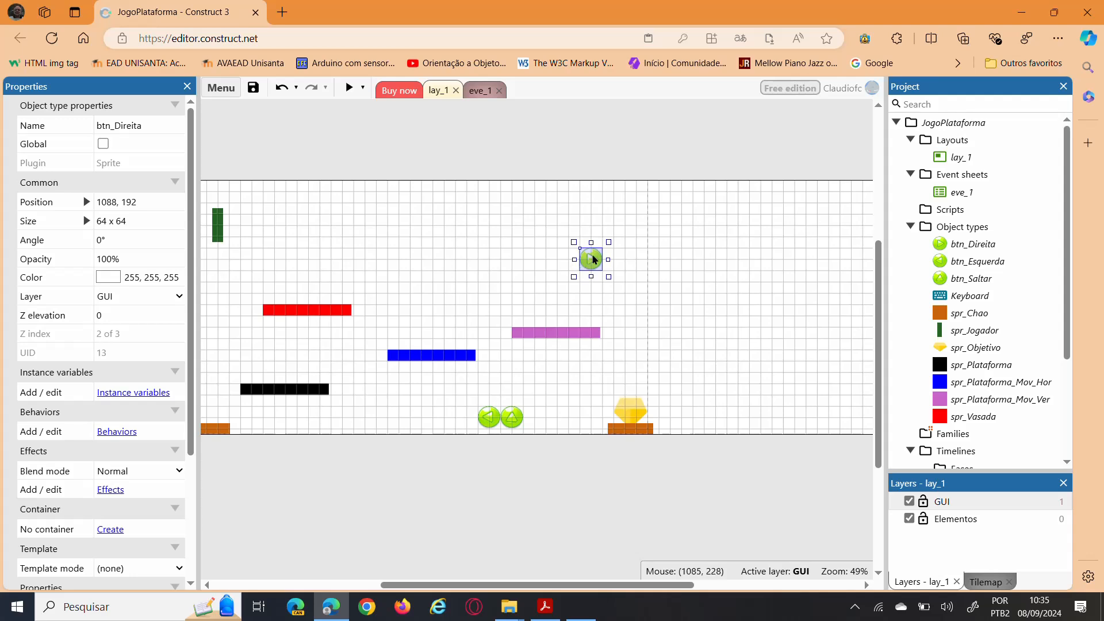
drag(593, 260, 540, 415)
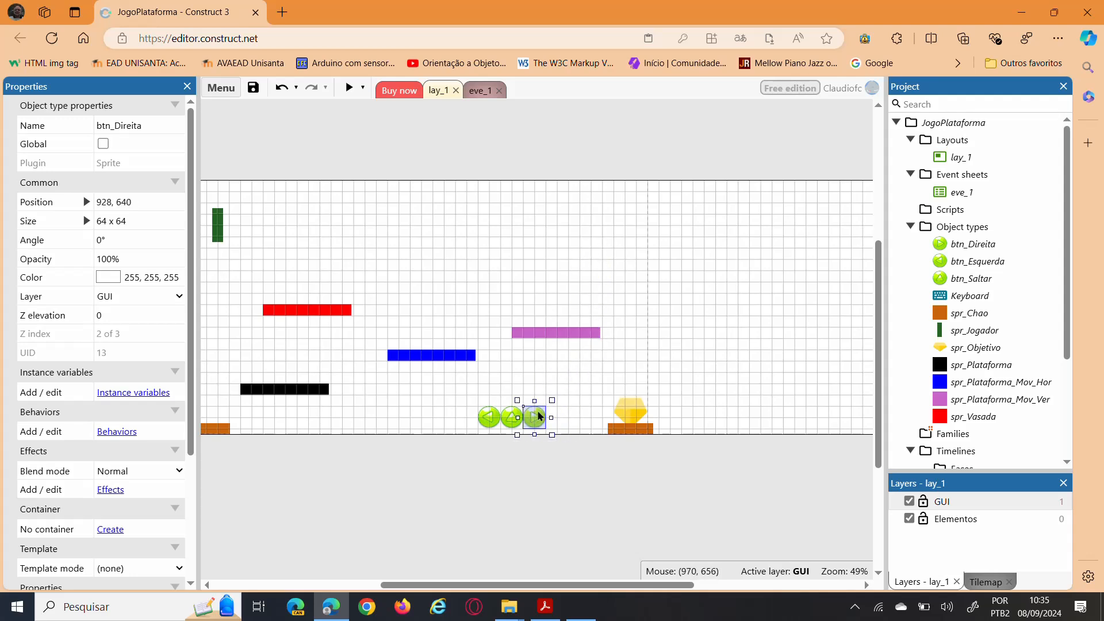
click(615, 150)
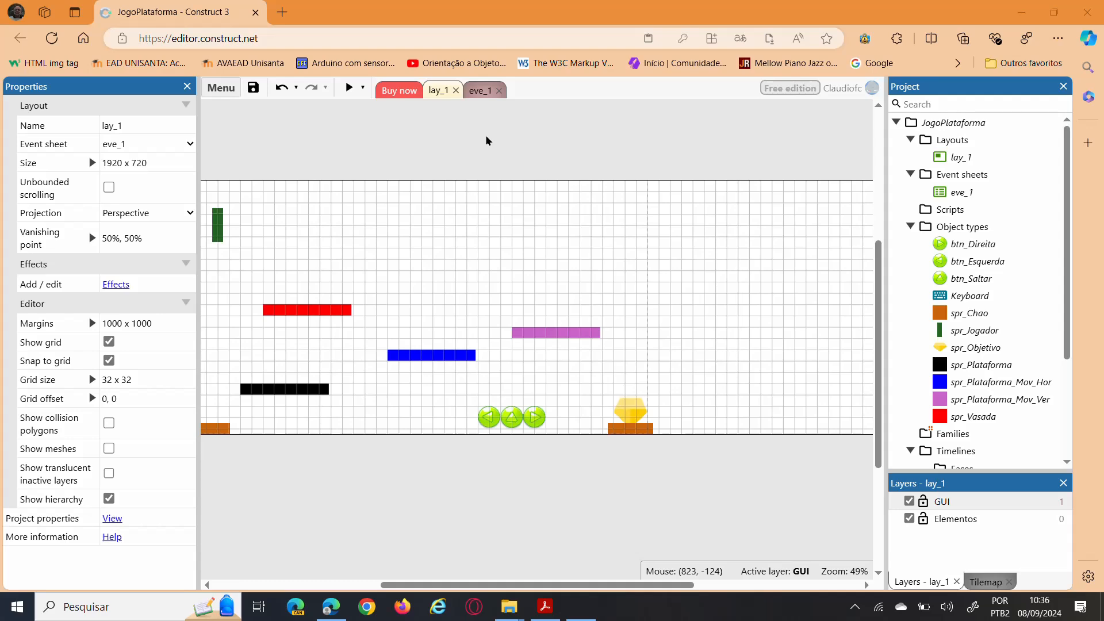
Insert a Touch input object into the project under its default name.
right_click(480, 226)
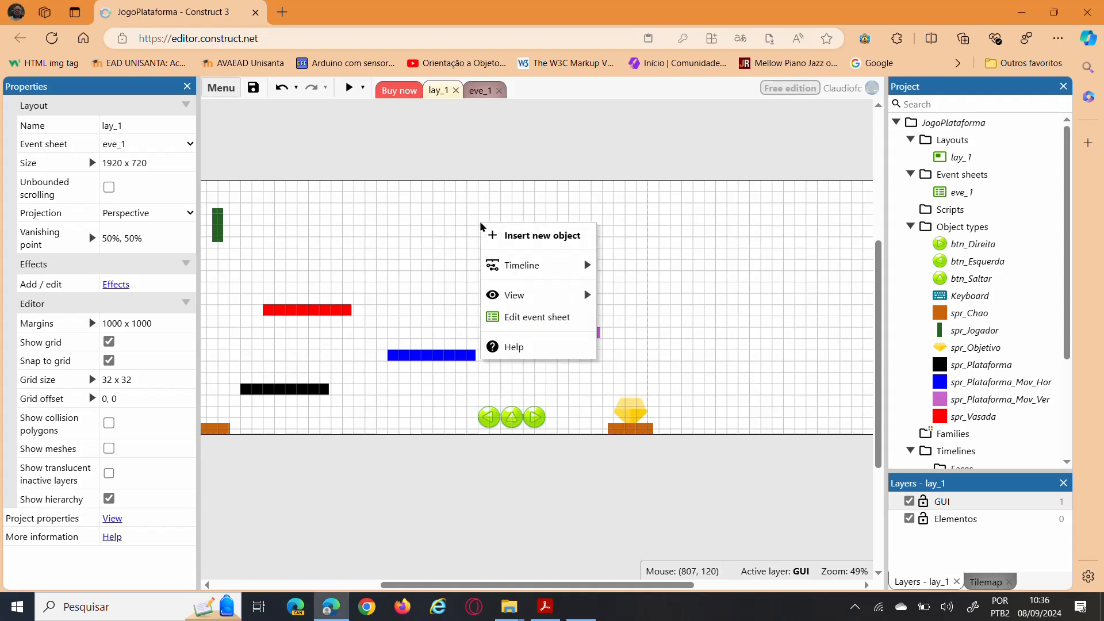
click(518, 238)
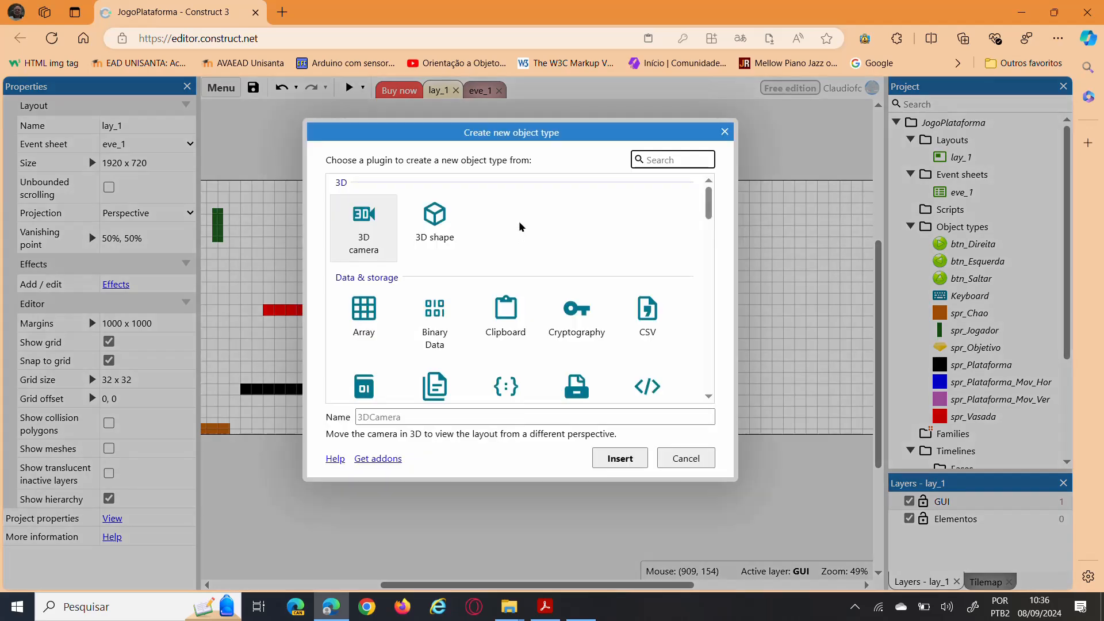
drag(708, 201, 710, 283)
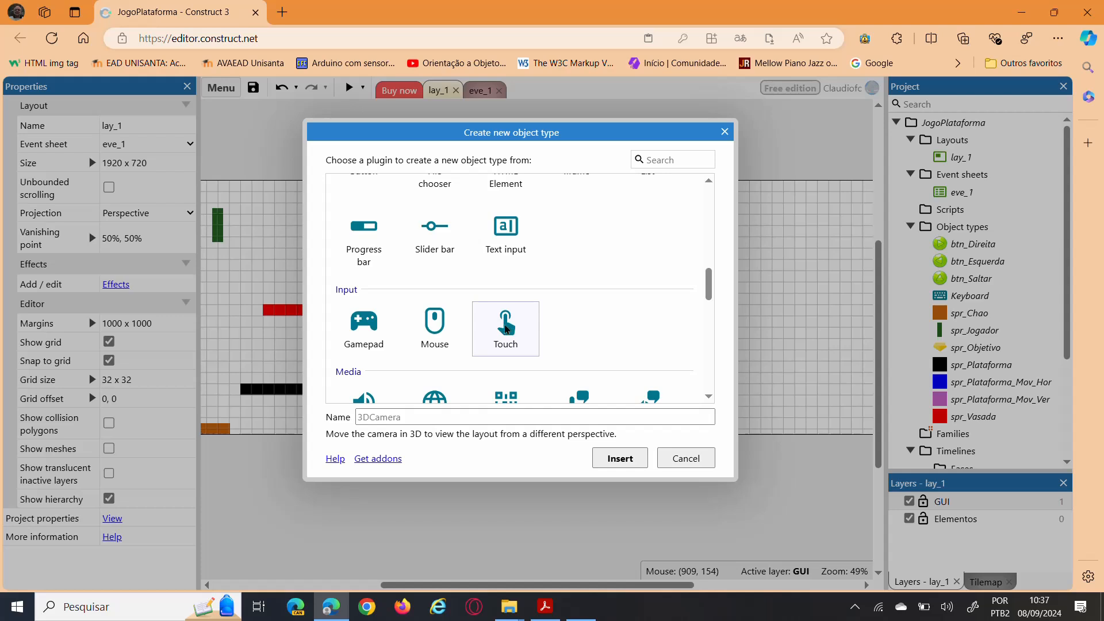
click(506, 329)
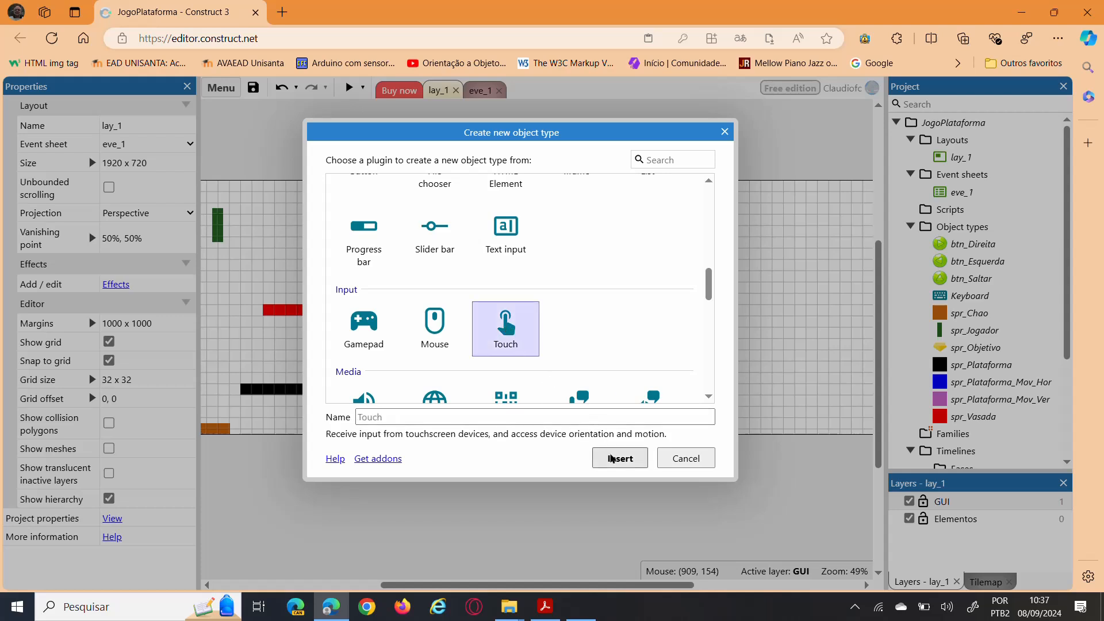
click(612, 458)
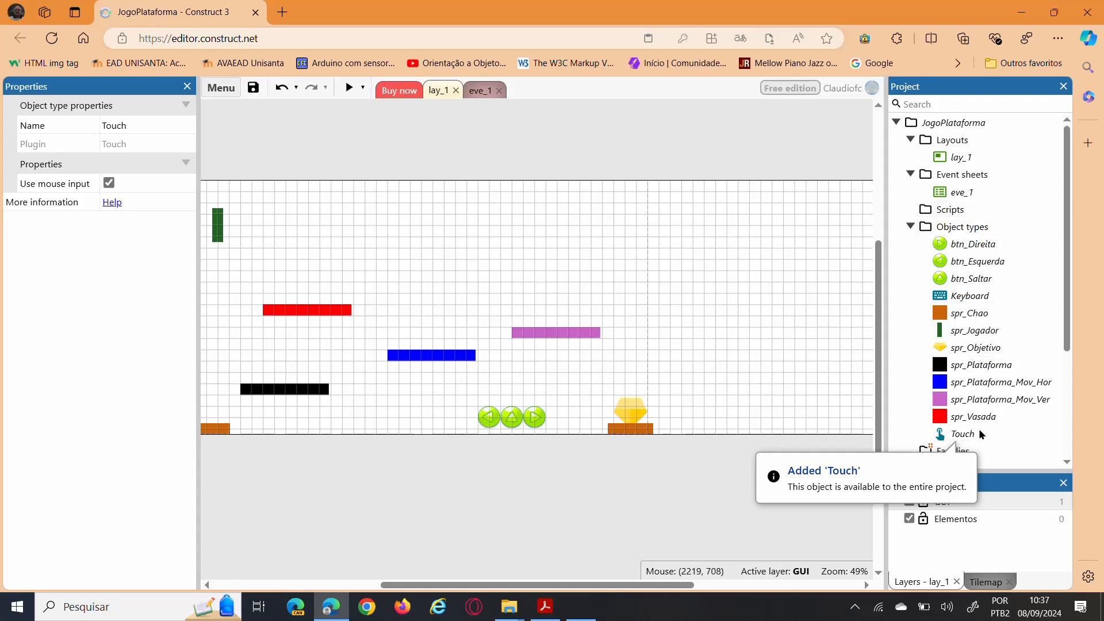
In event sheet eve_1, add the Touch condition "Is touching object" for btn_Esquerda to the OR block that simulates Left.
click(480, 90)
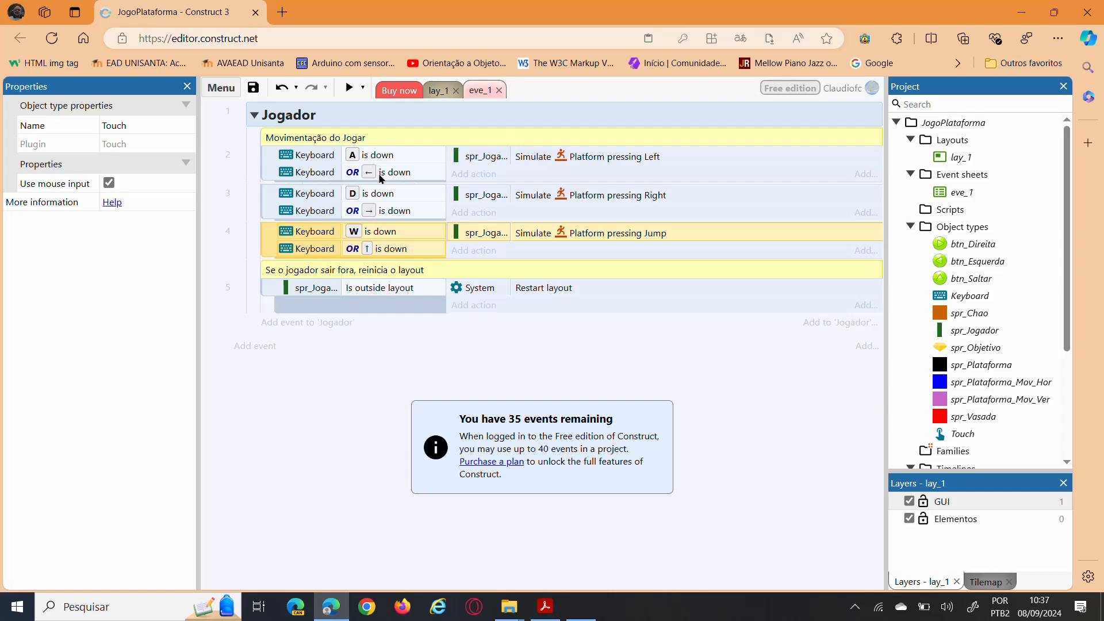
right_click(272, 158)
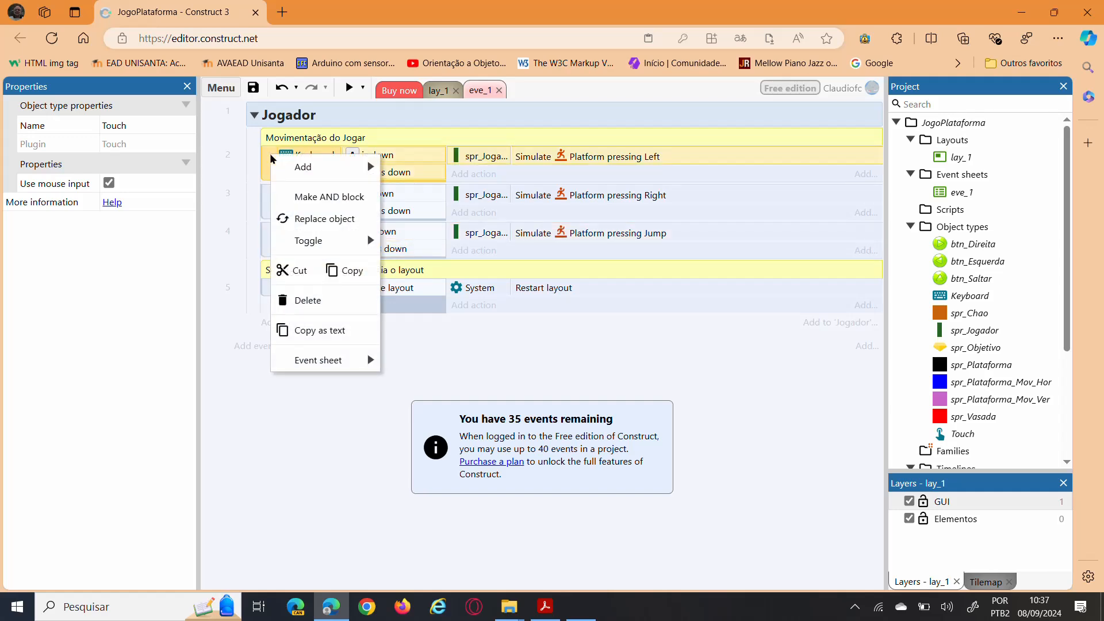
mouse_move(298, 166)
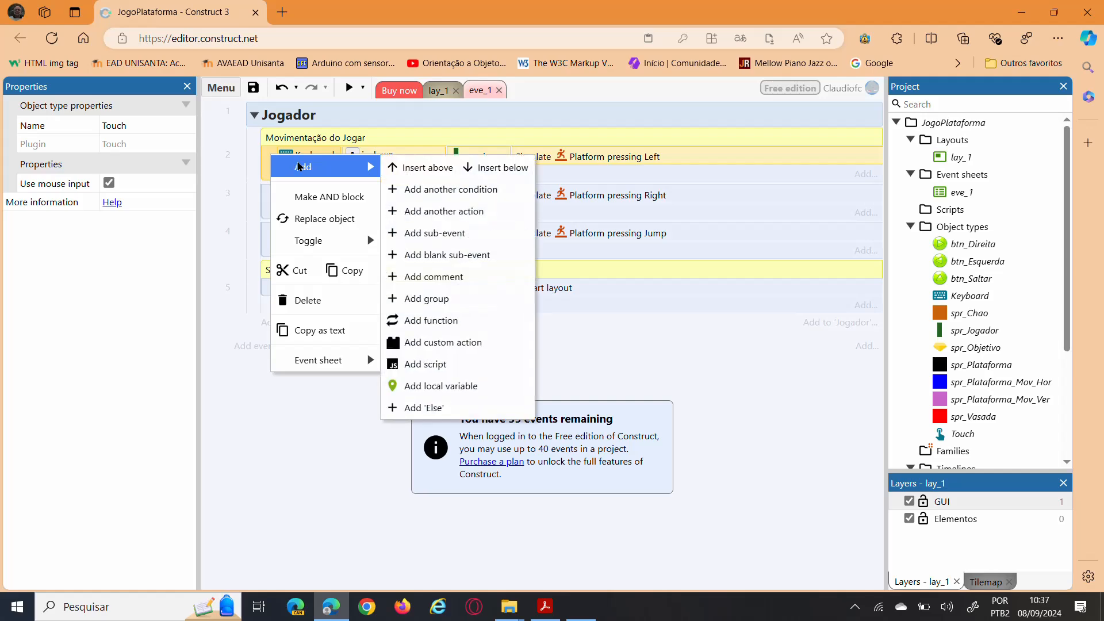
click(423, 191)
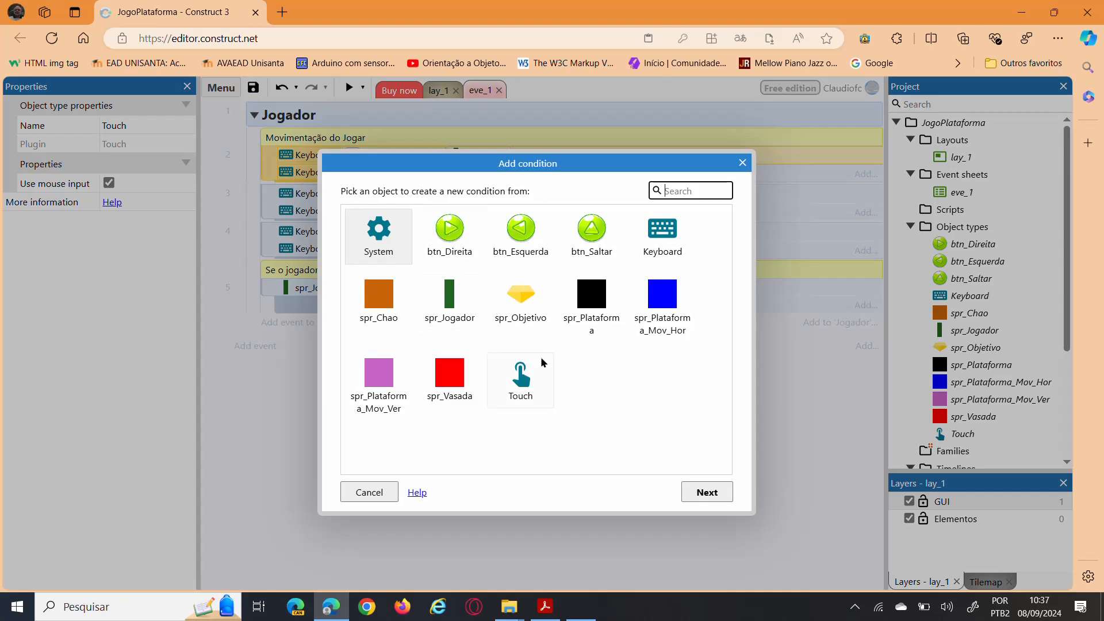
click(524, 374)
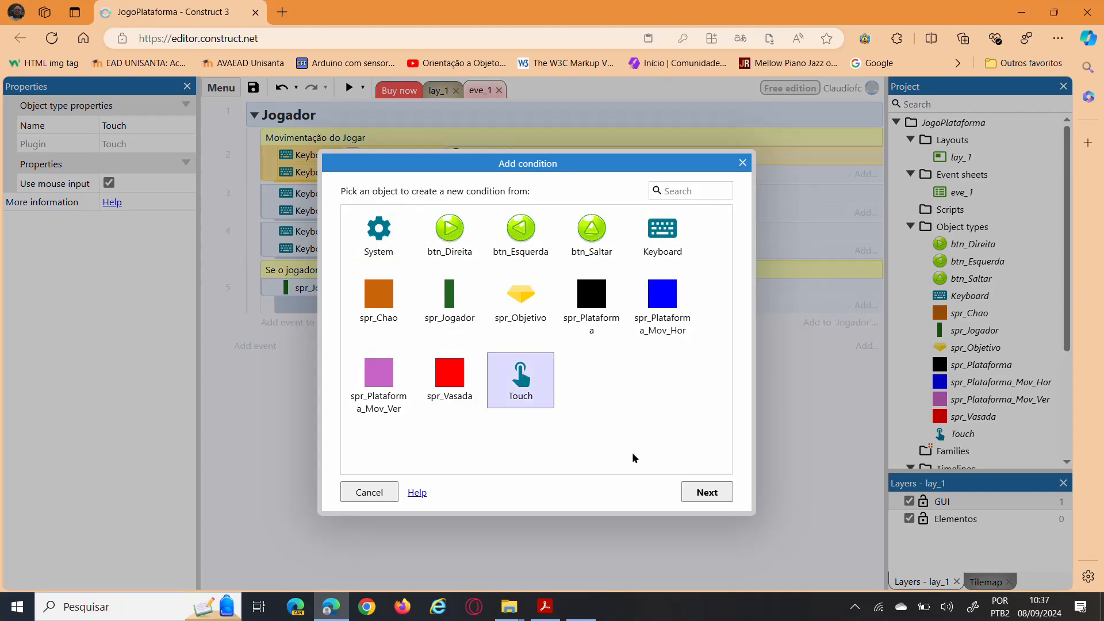
click(700, 493)
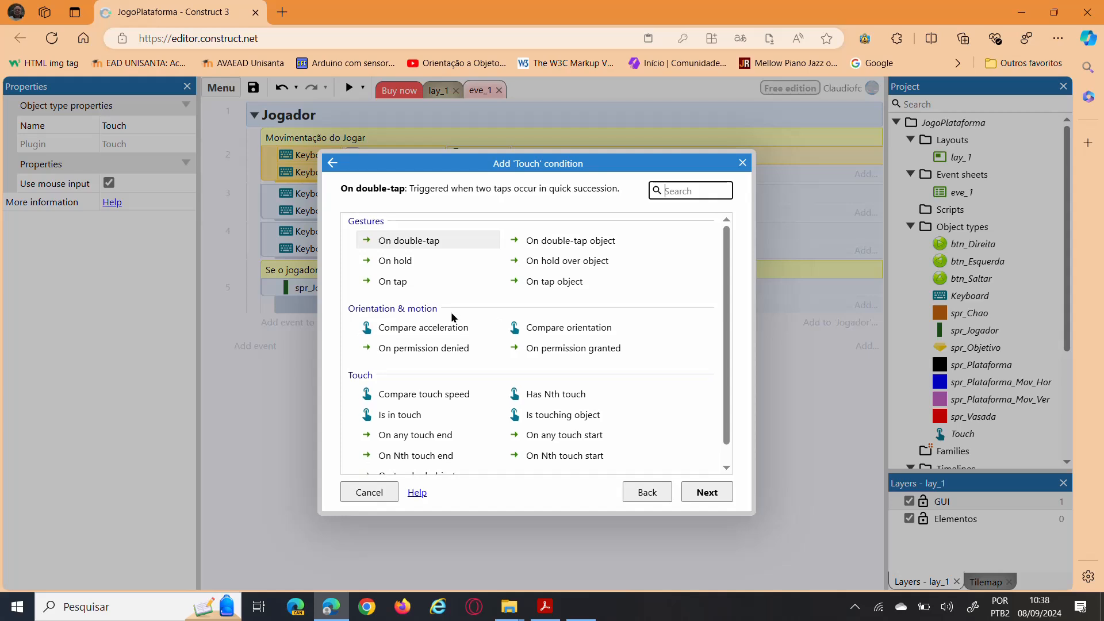
scroll(453, 319, down, 1)
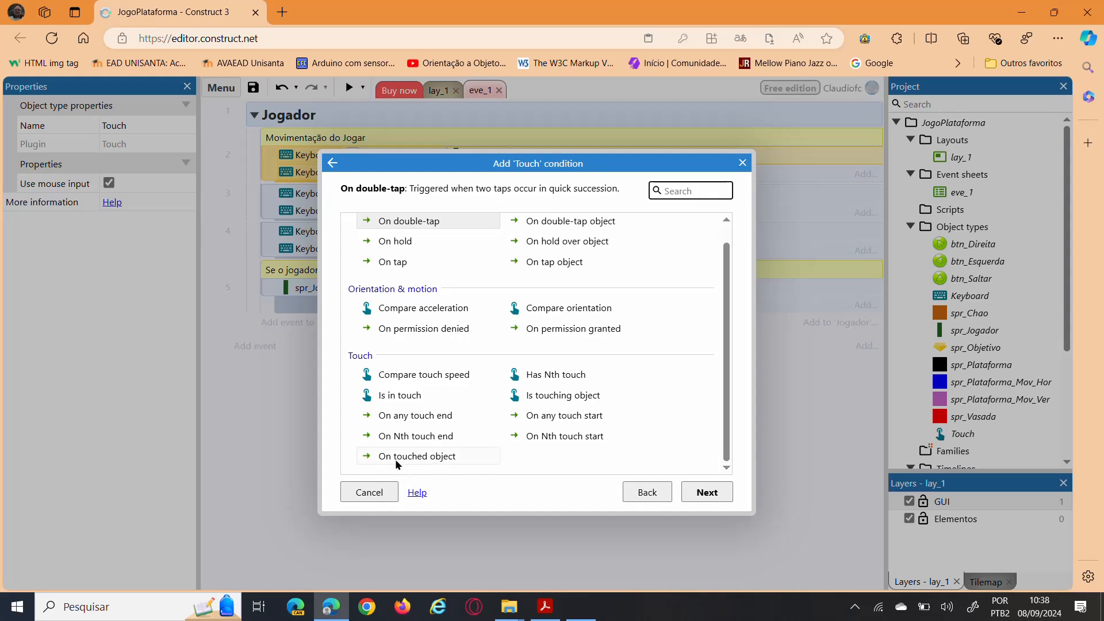
click(538, 396)
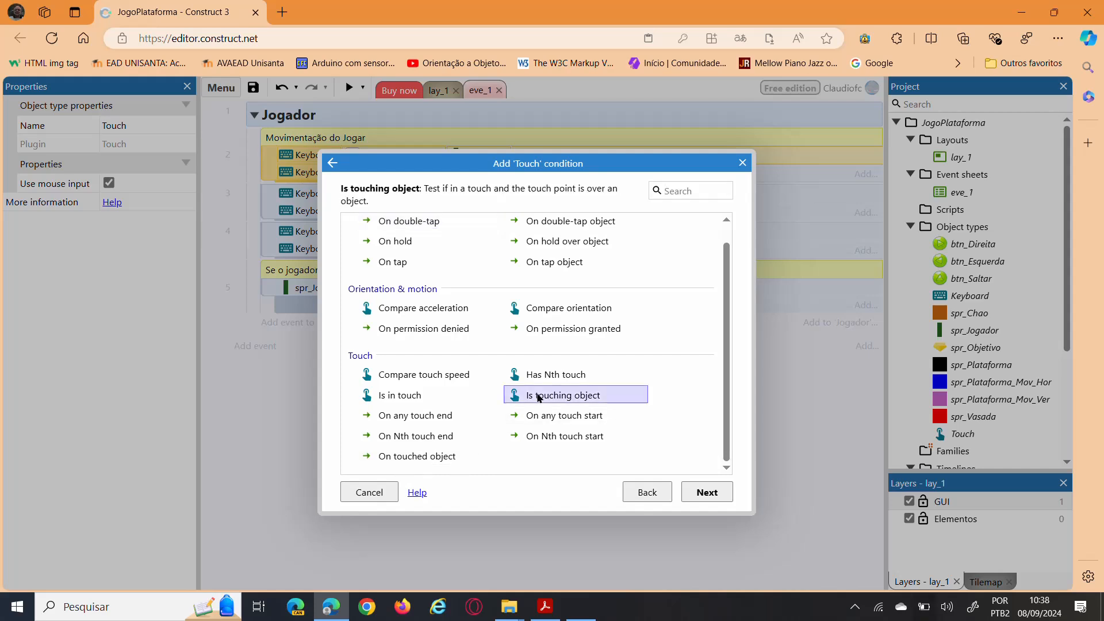
click(704, 498)
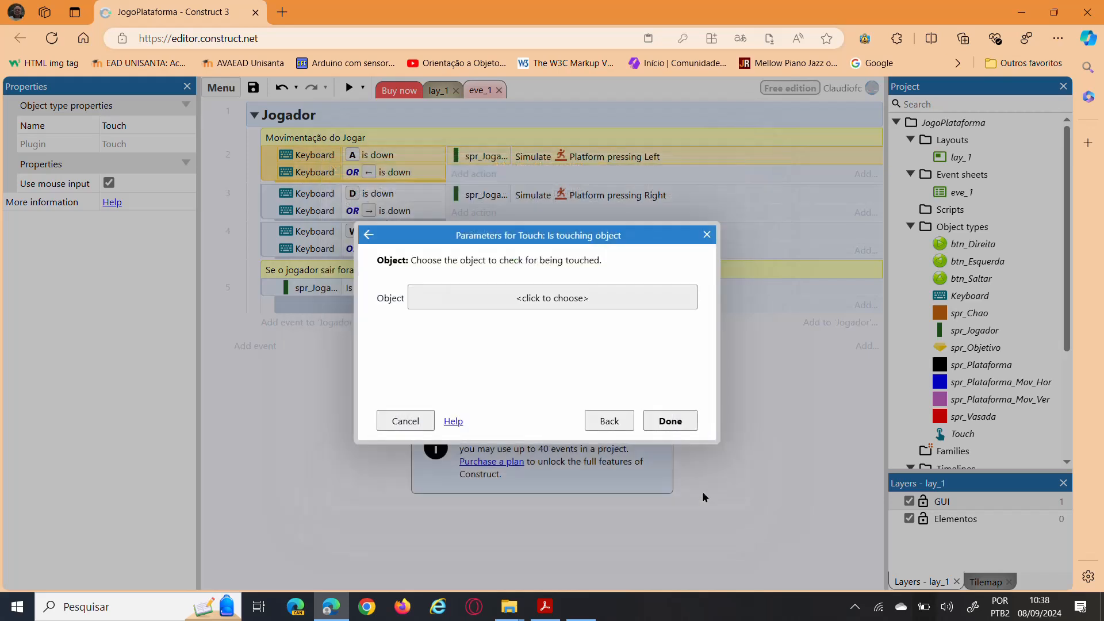
click(544, 299)
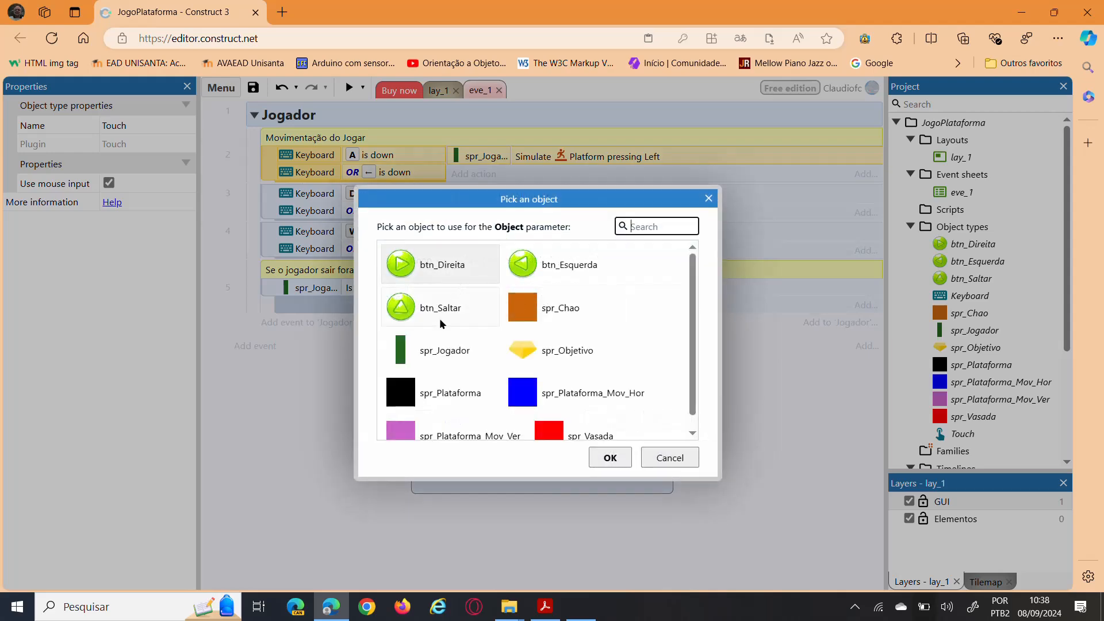
click(530, 276)
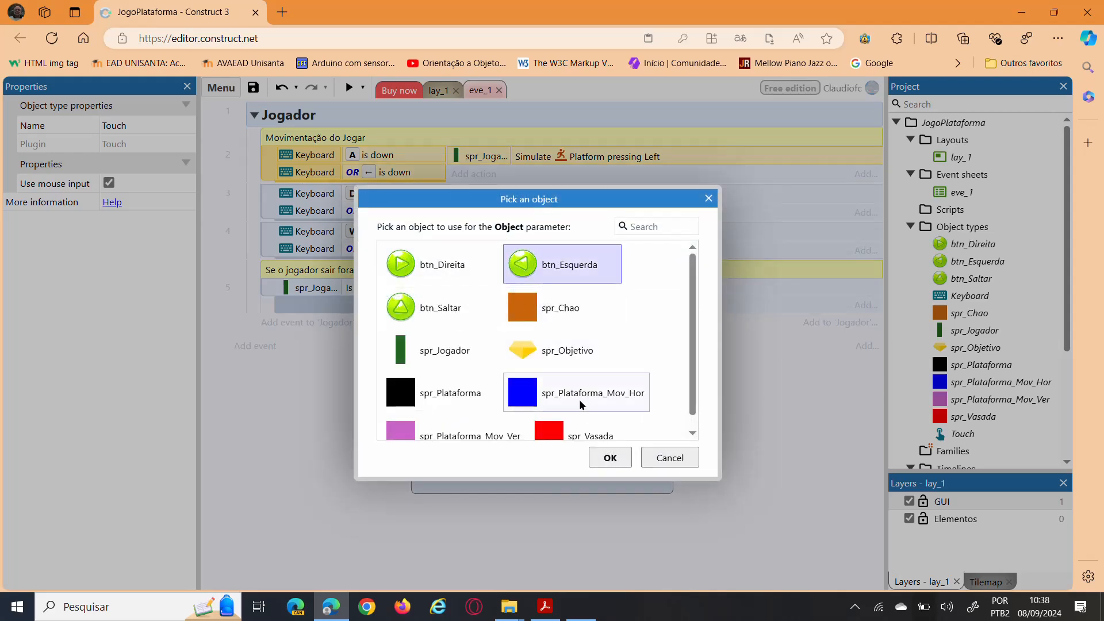
click(610, 457)
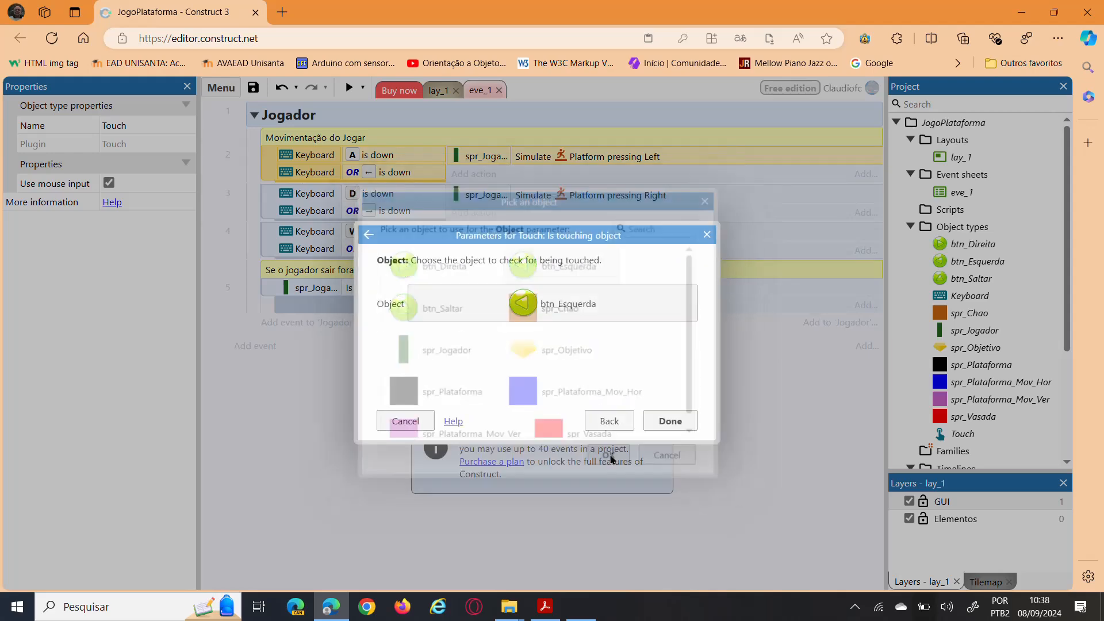
click(668, 423)
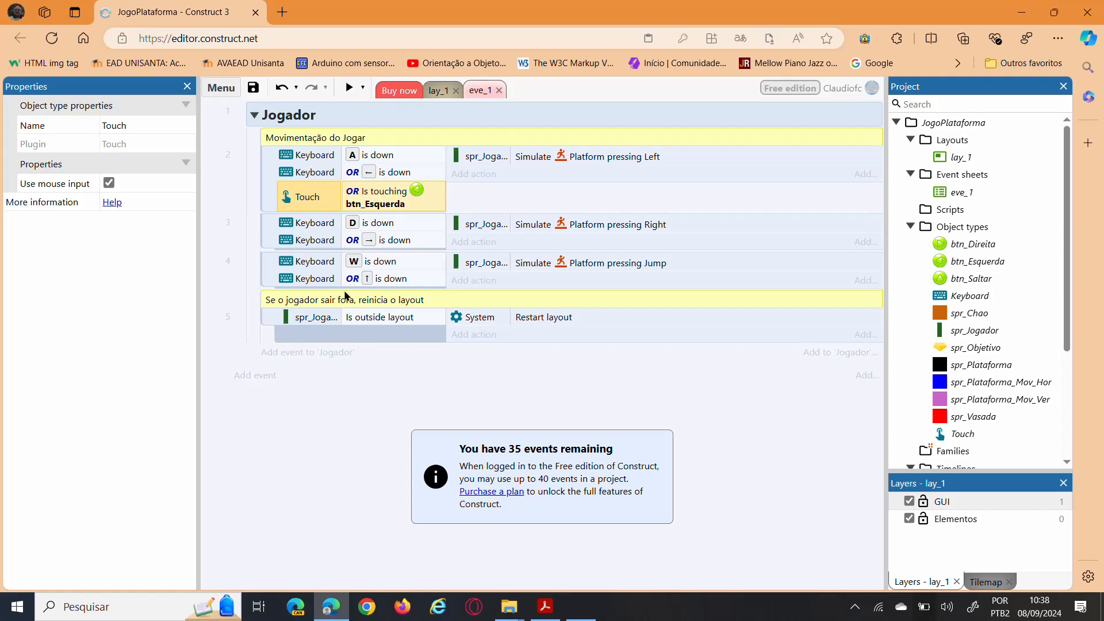
Widen the conditions column of the event sheet so the btn_Esquerda touch condition fits on one line.
click(337, 411)
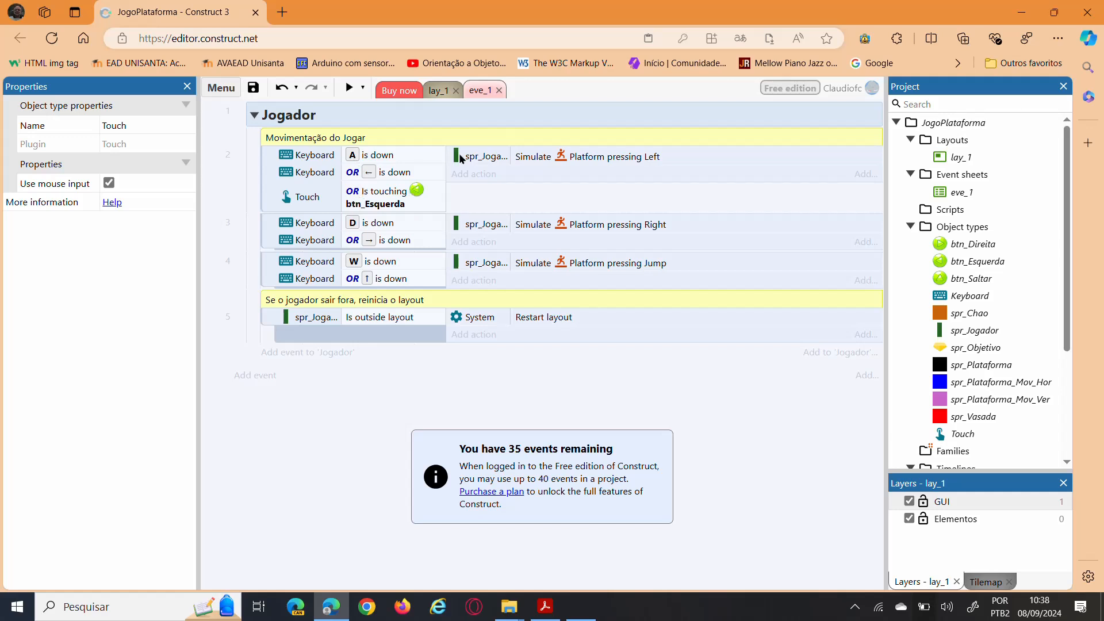
drag(448, 156, 499, 152)
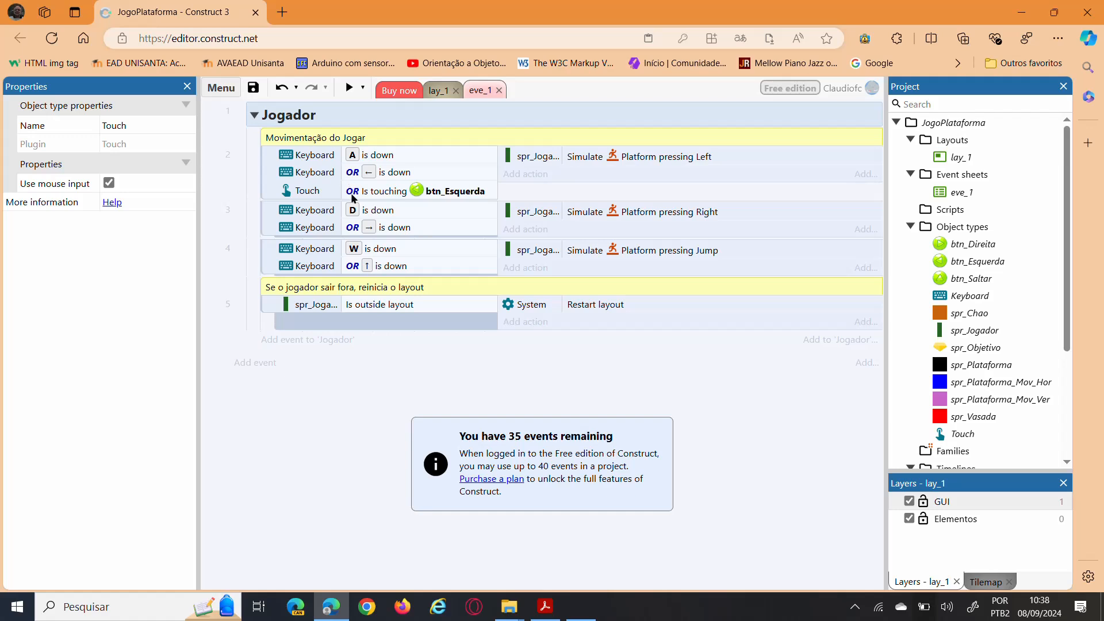
Add the Touch condition "Is touching object" for btn_Direita to the OR block that simulates Right.
right_click(270, 213)
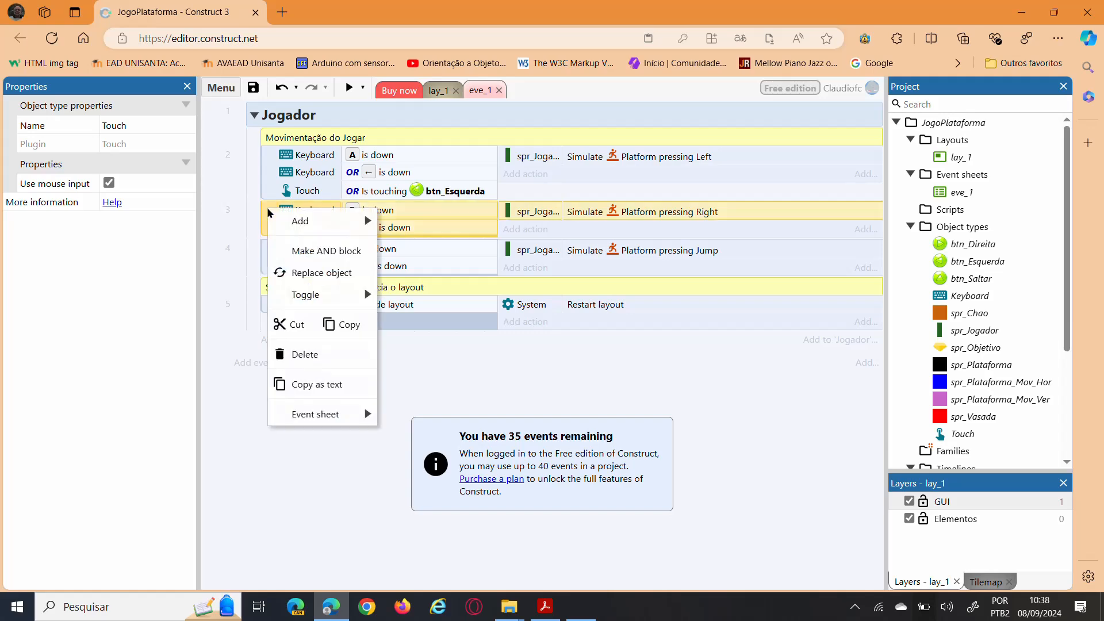
mouse_move(308, 220)
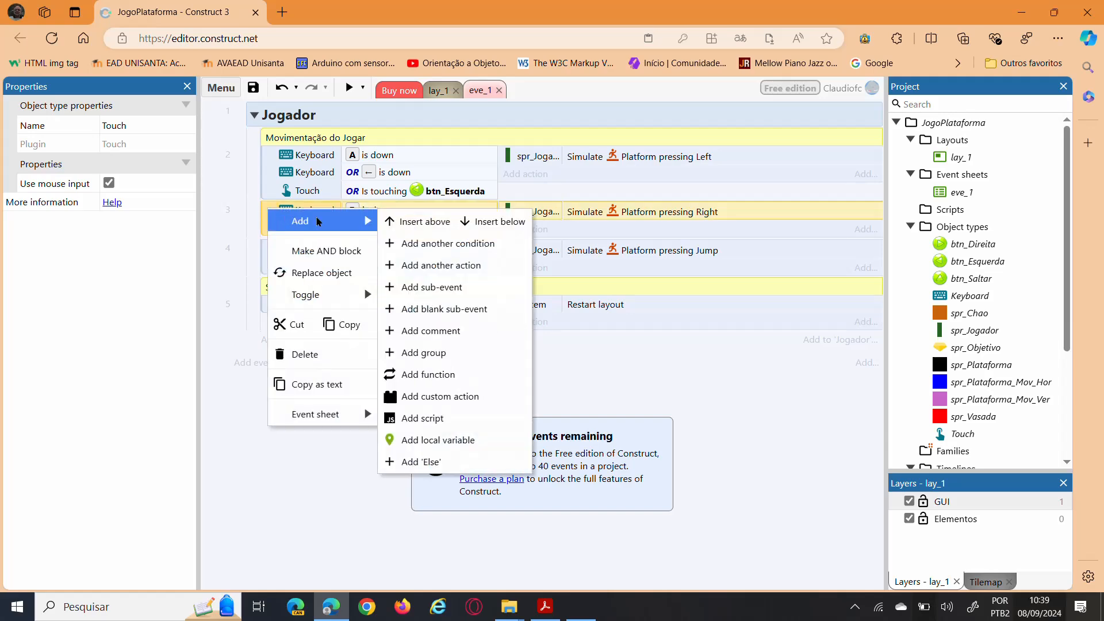
click(448, 244)
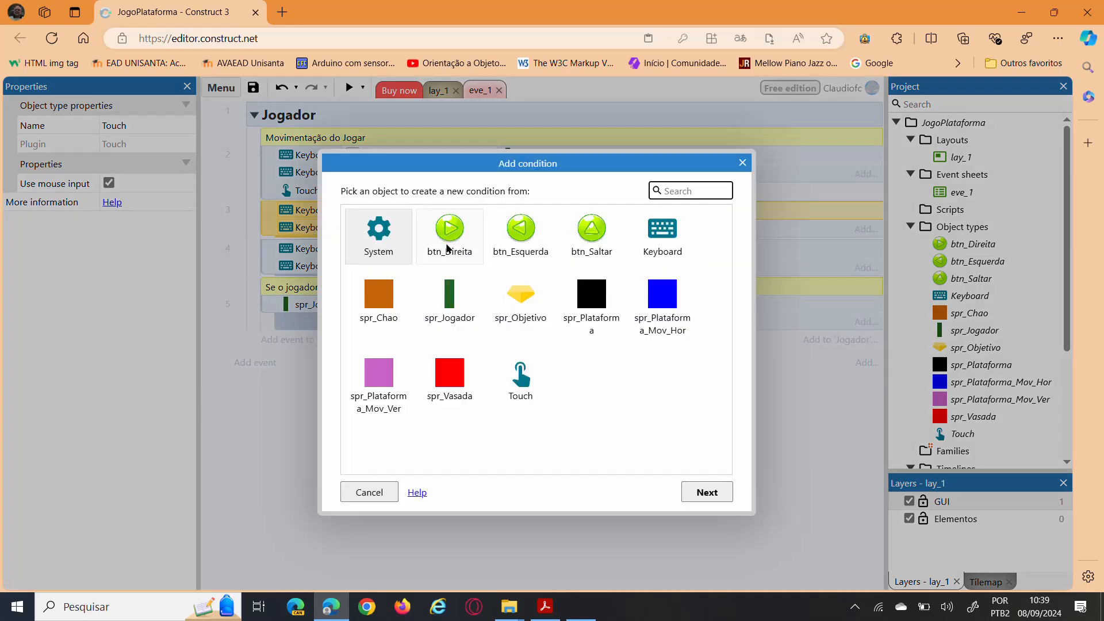
click(517, 378)
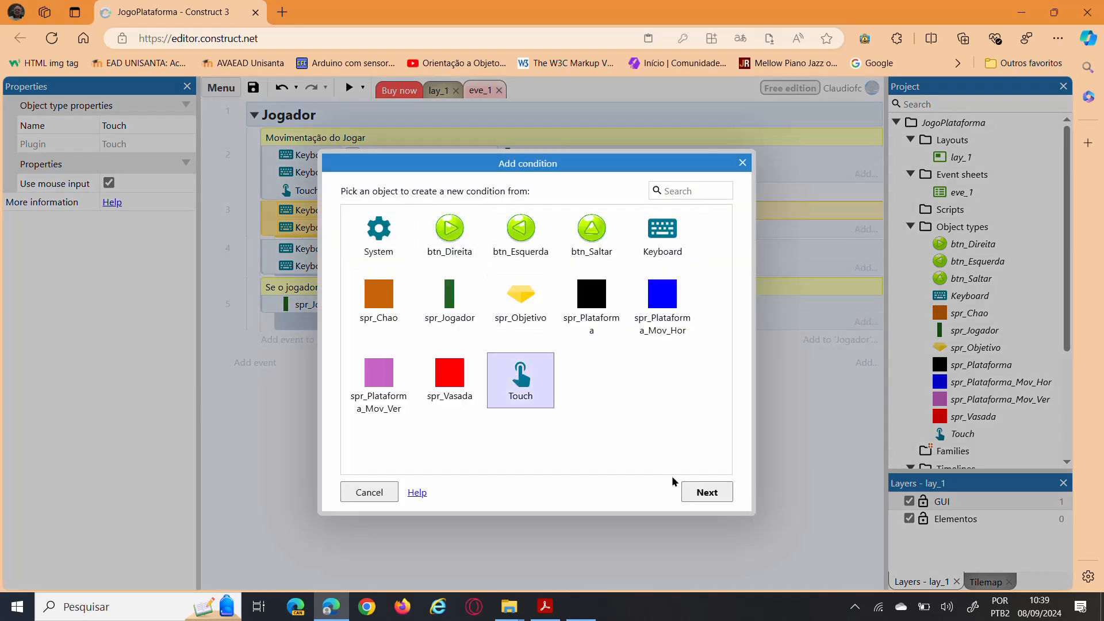
click(709, 493)
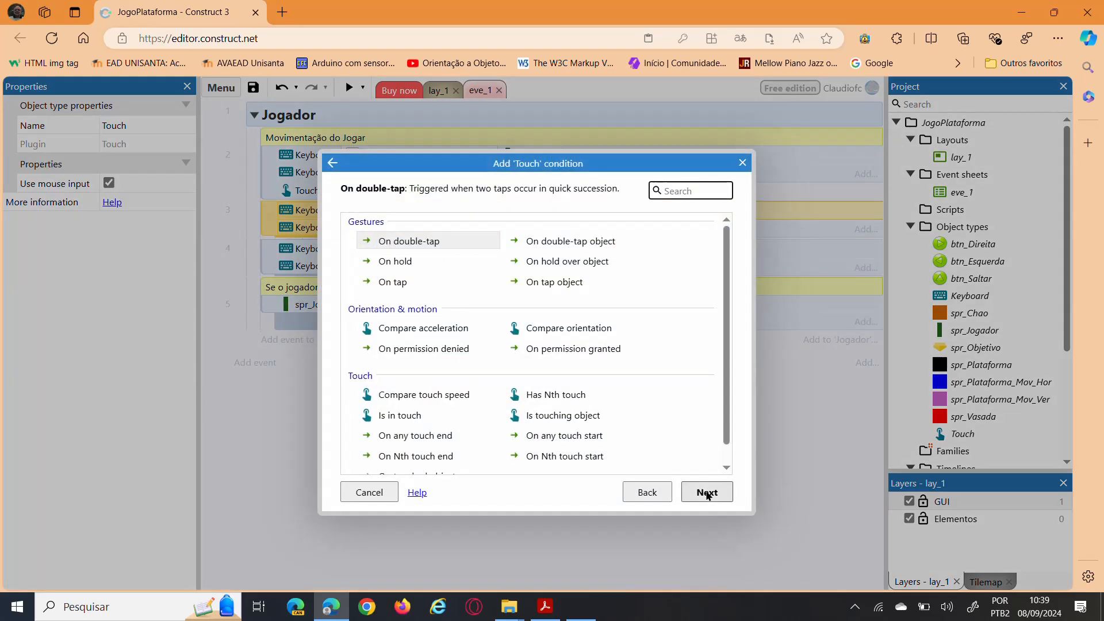
scroll(605, 440, down, 1)
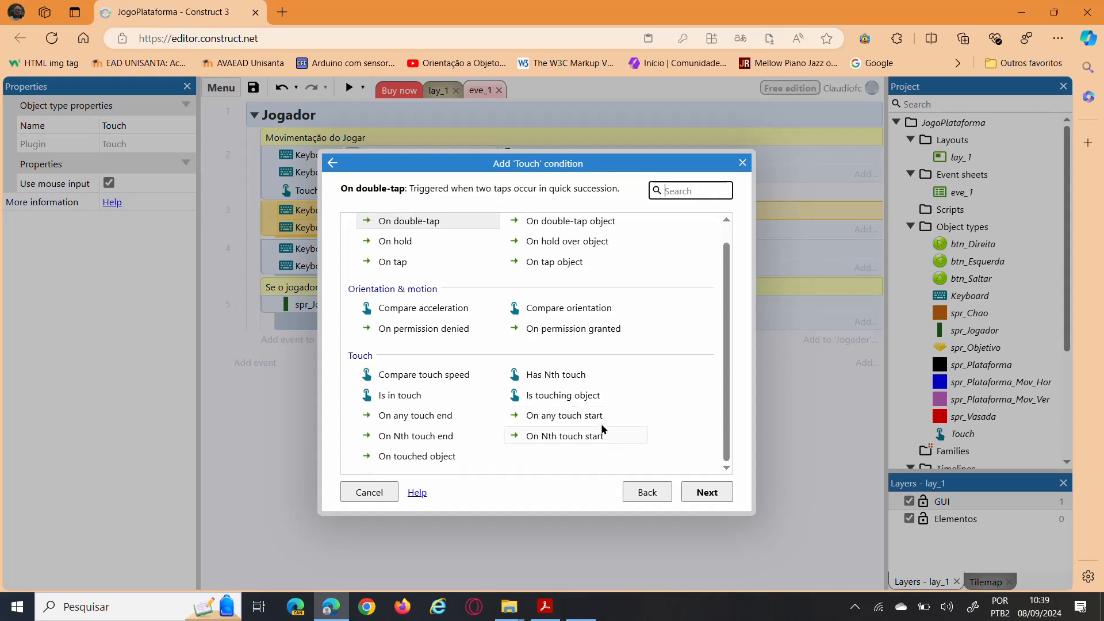
click(555, 397)
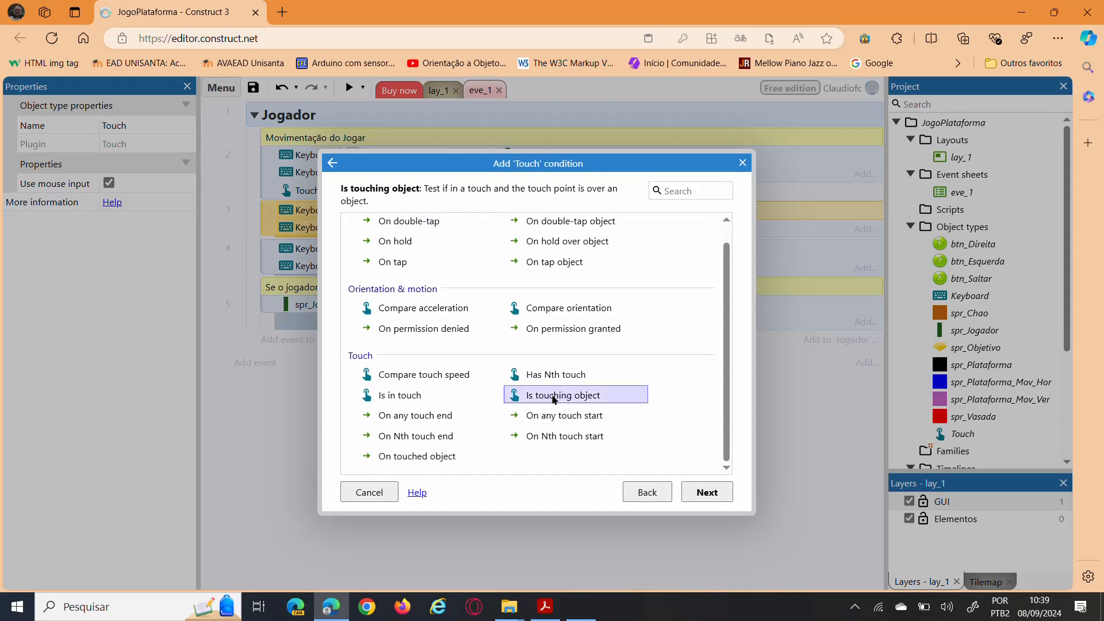
click(702, 493)
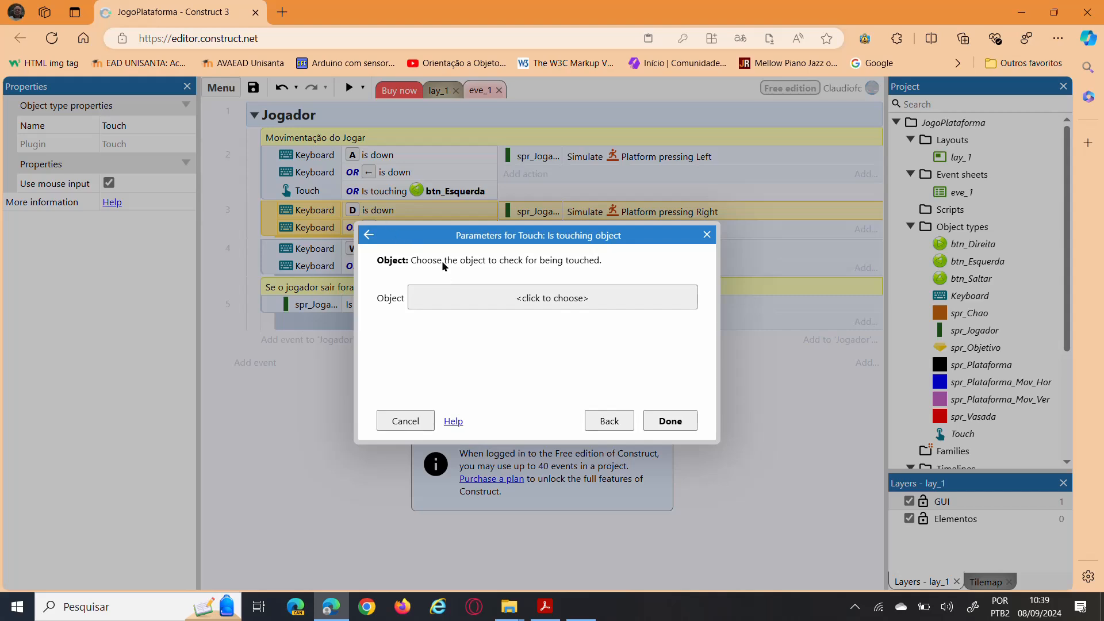
click(522, 297)
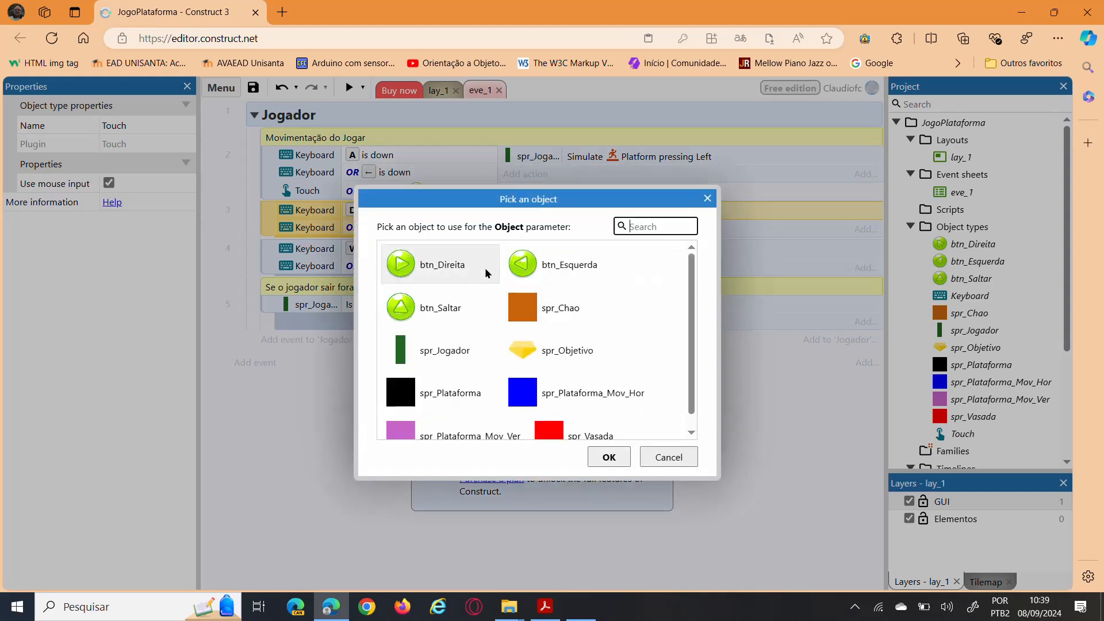
click(422, 269)
click(607, 458)
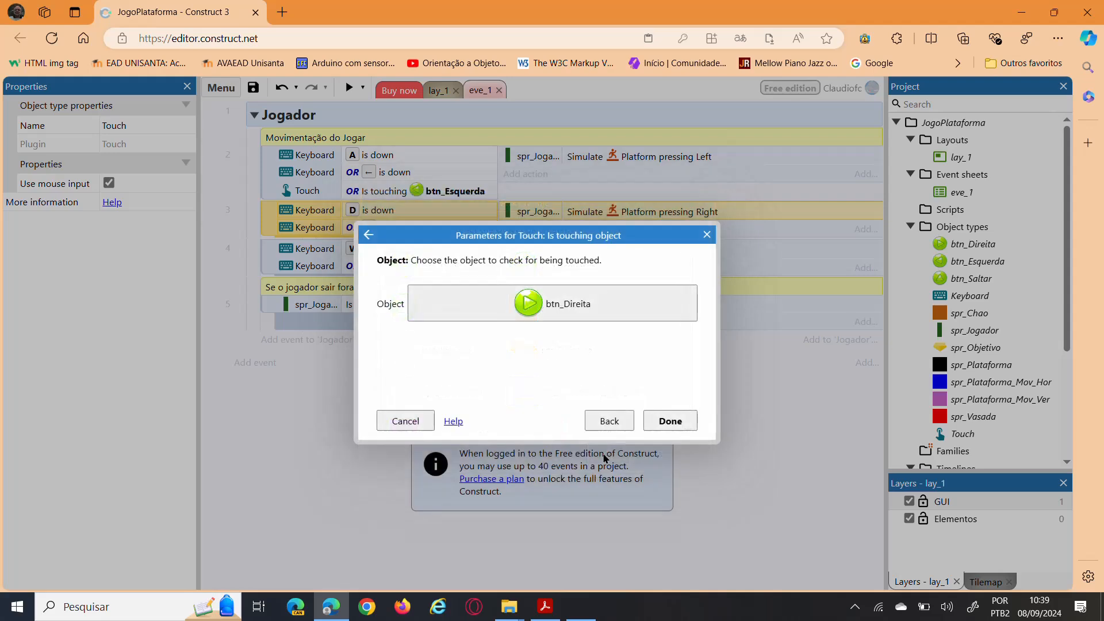
click(670, 420)
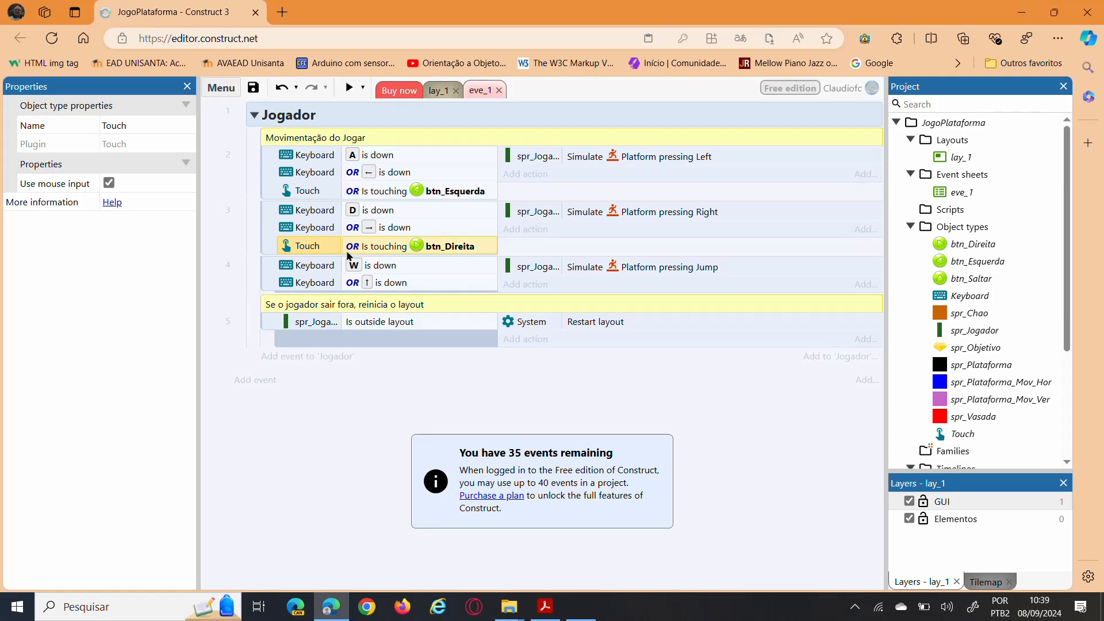
Add the Touch condition "Is touching object" for btn_Saltar to the OR block that simulates Jump, and save the project.
right_click(266, 265)
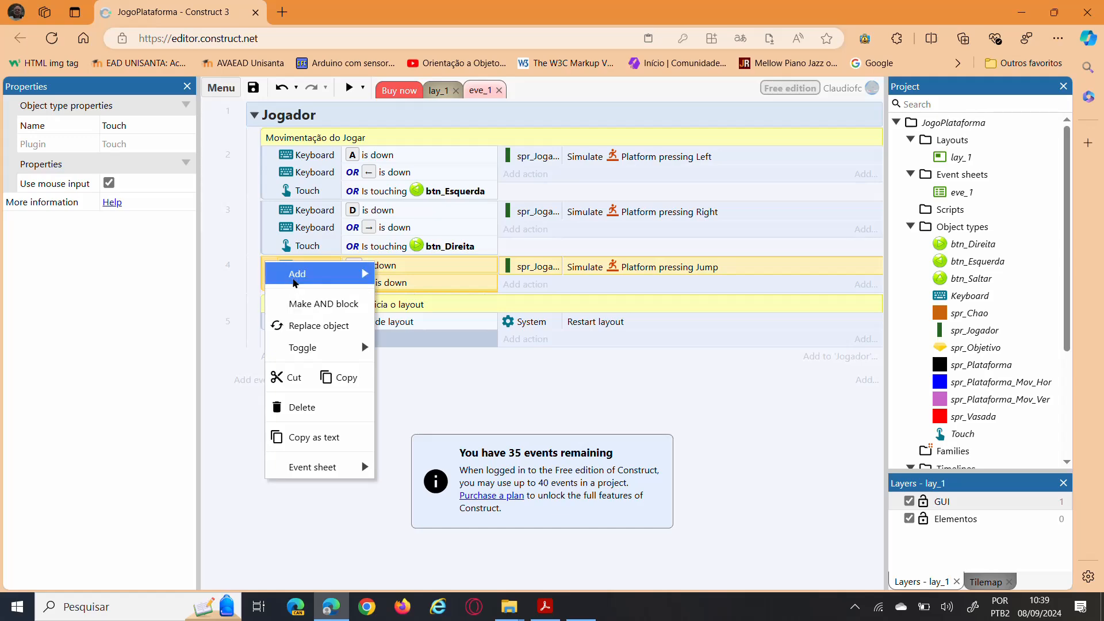
mouse_move(296, 275)
click(437, 296)
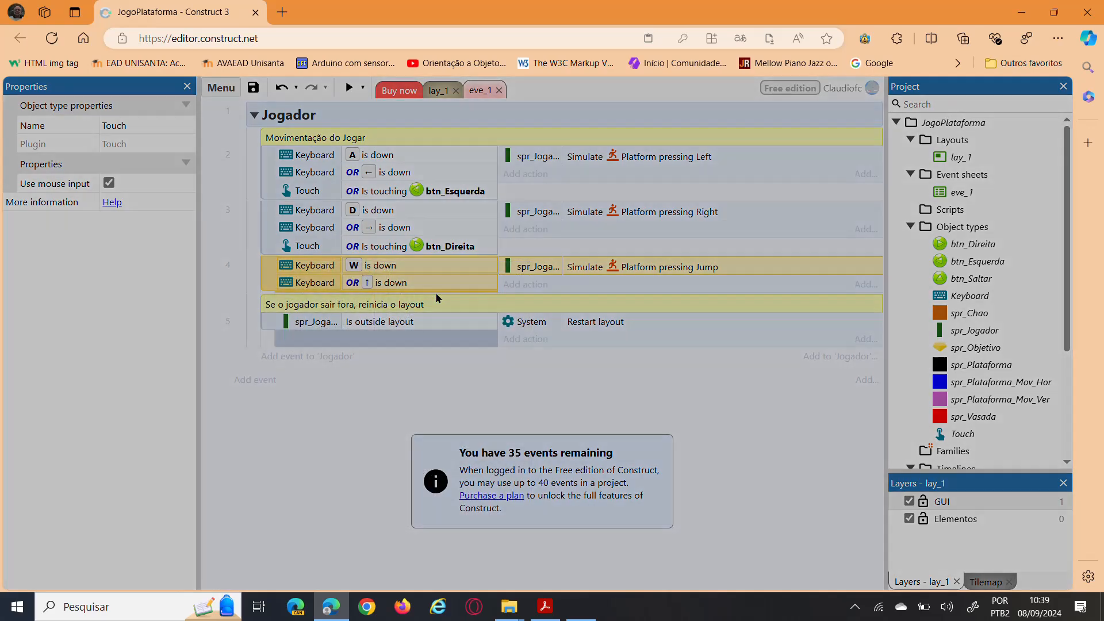
click(541, 388)
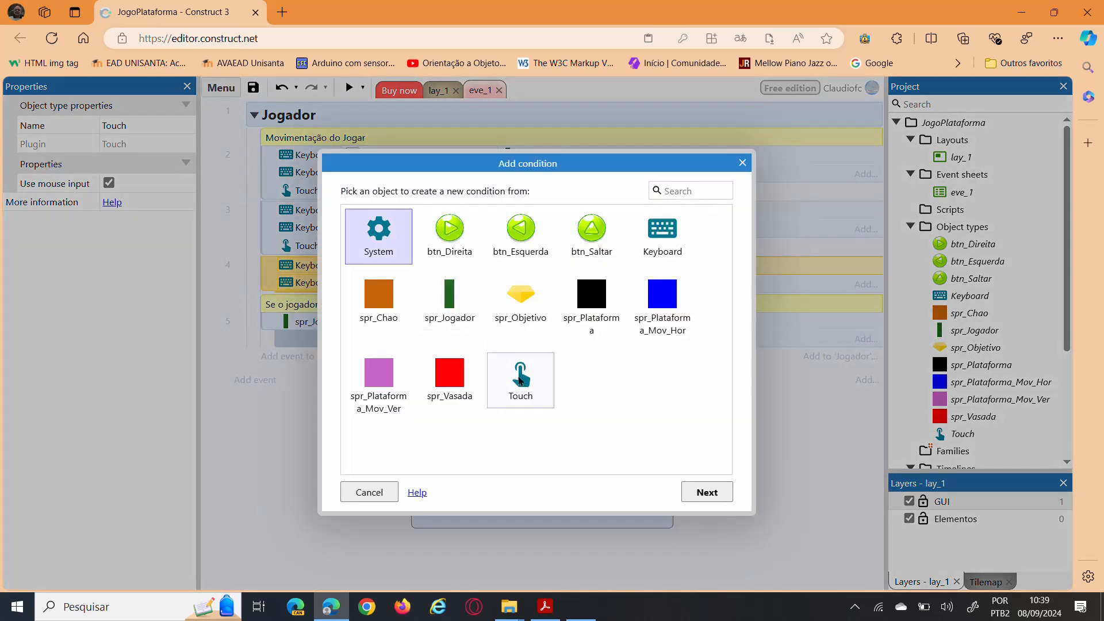
click(707, 493)
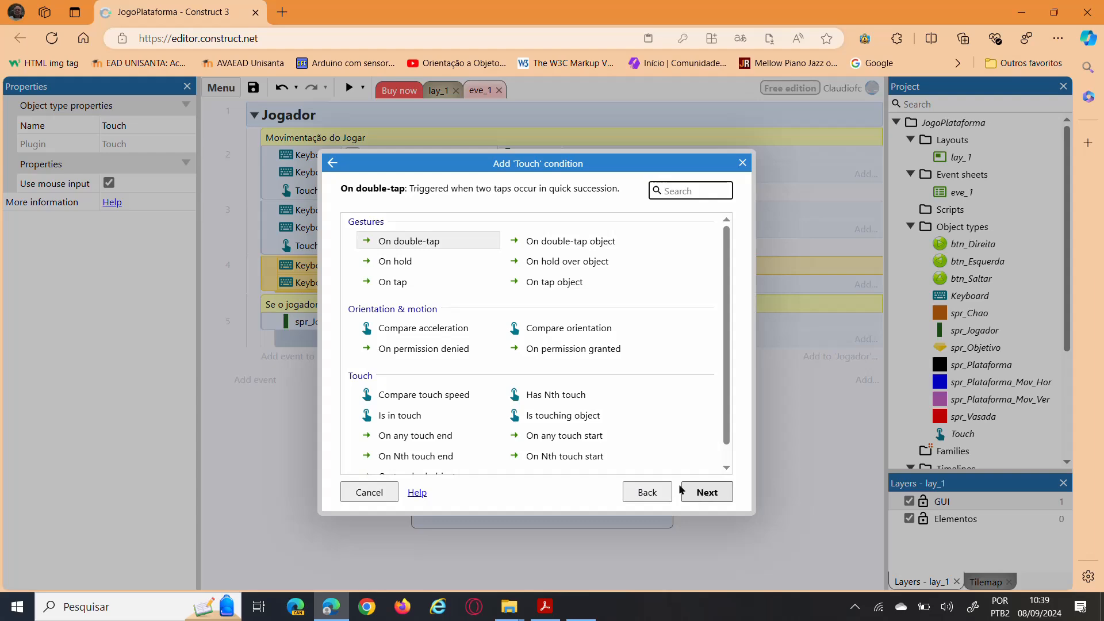
click(570, 419)
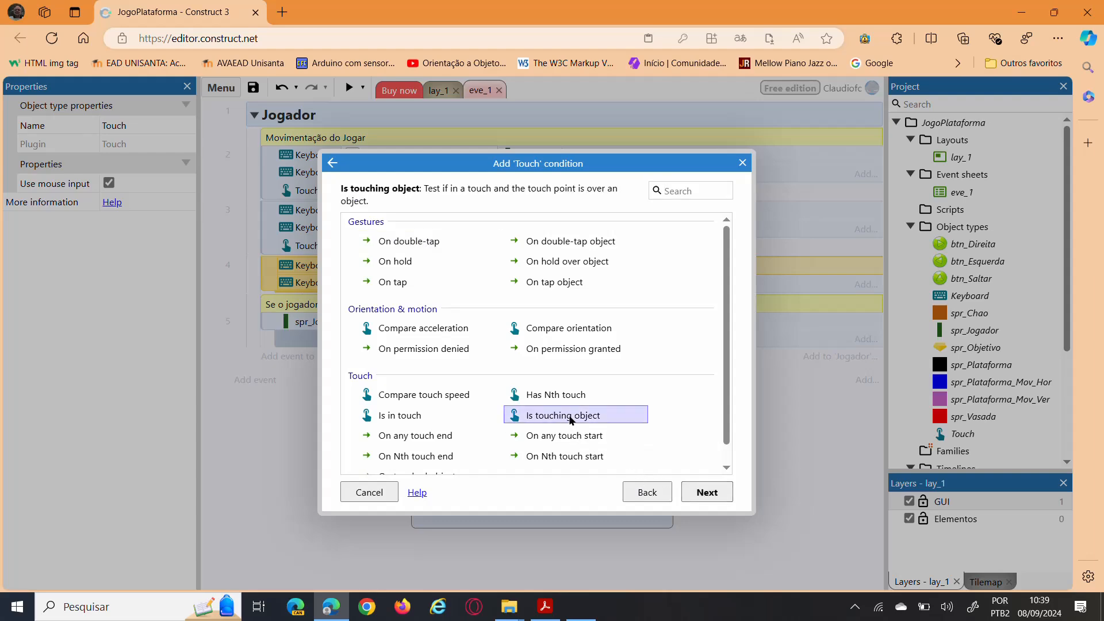
click(708, 490)
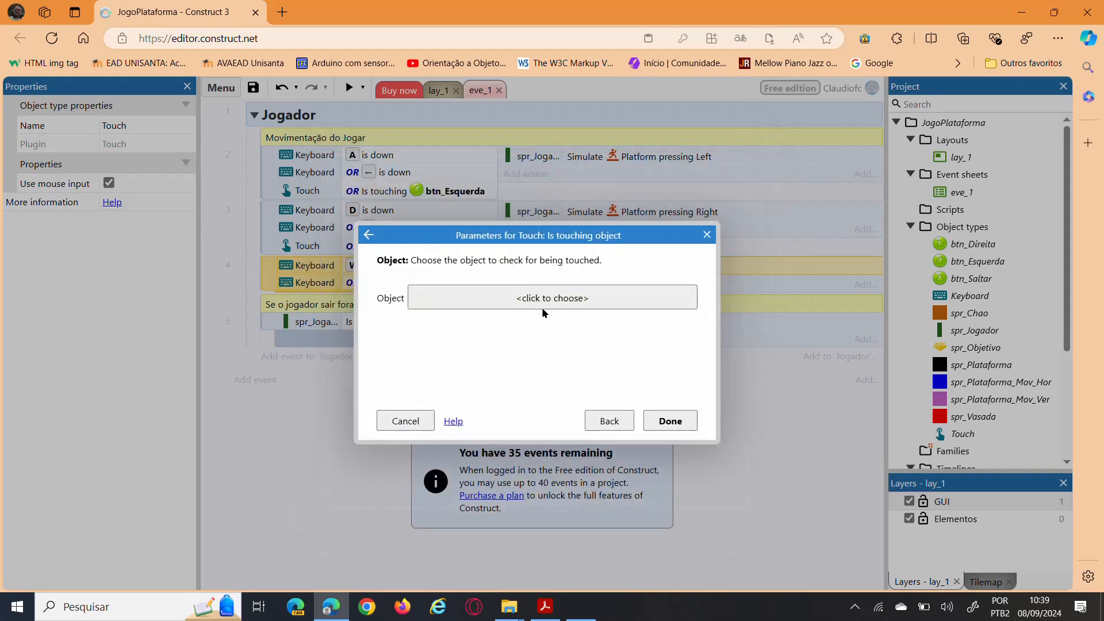
click(544, 310)
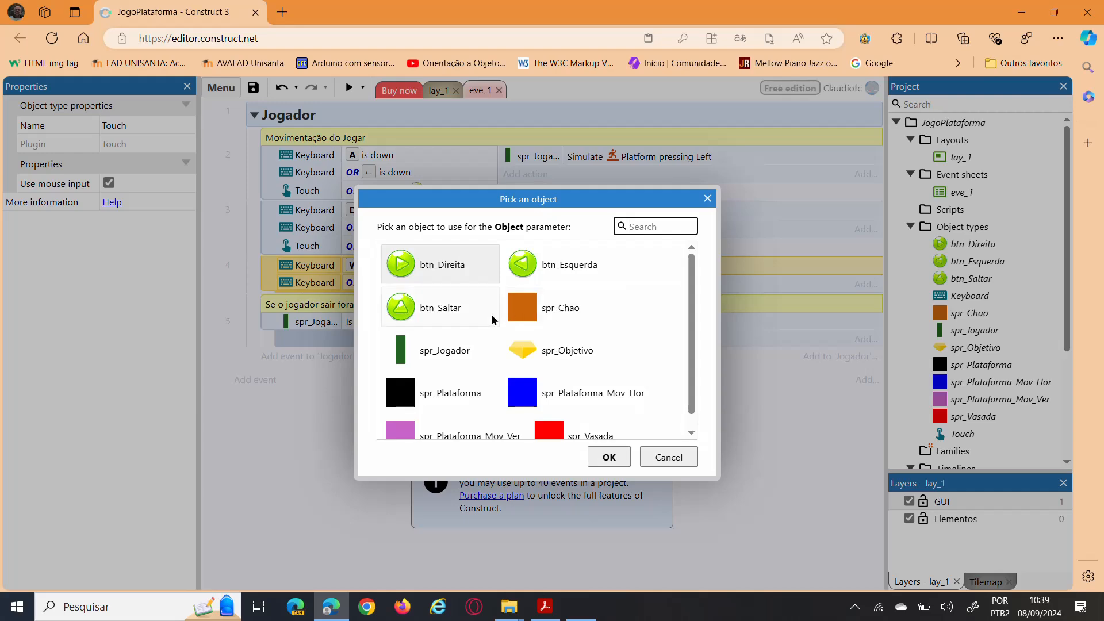
click(445, 309)
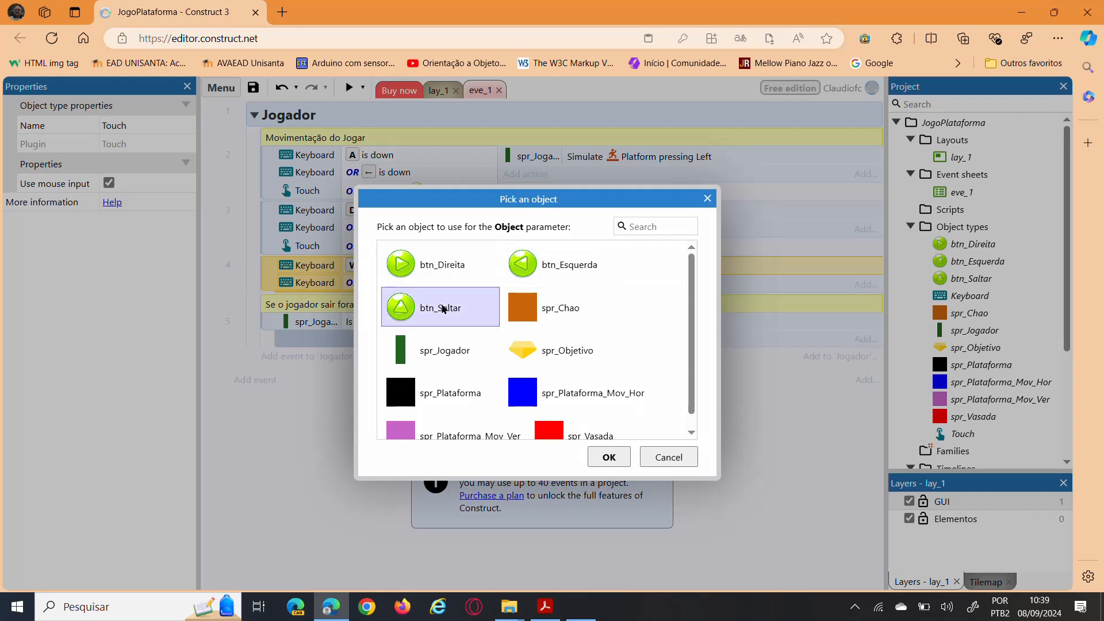
click(609, 457)
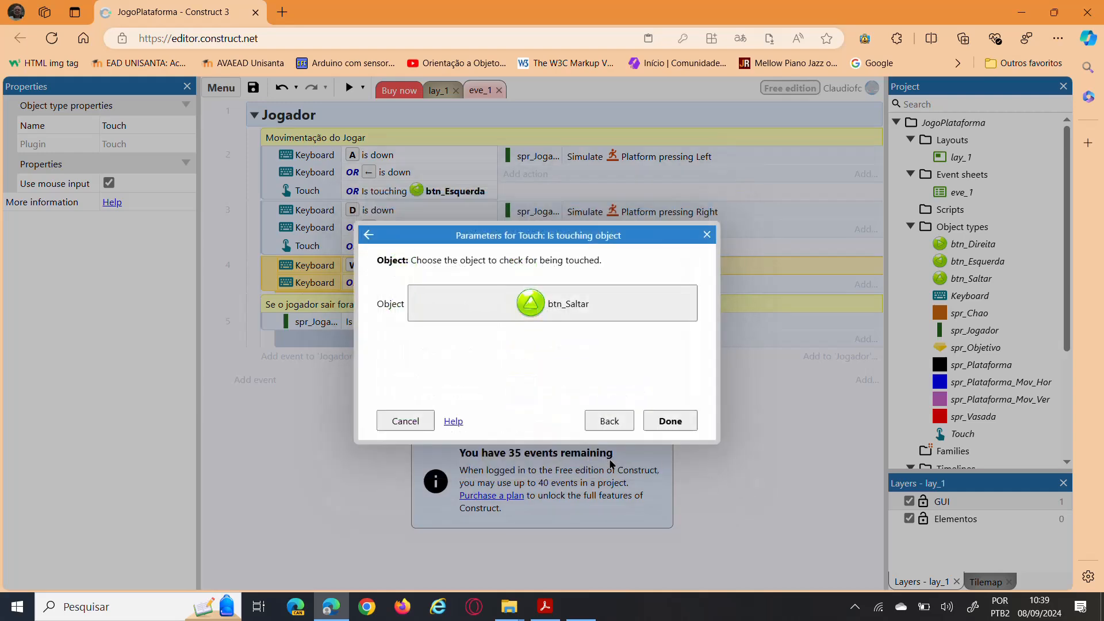
click(670, 424)
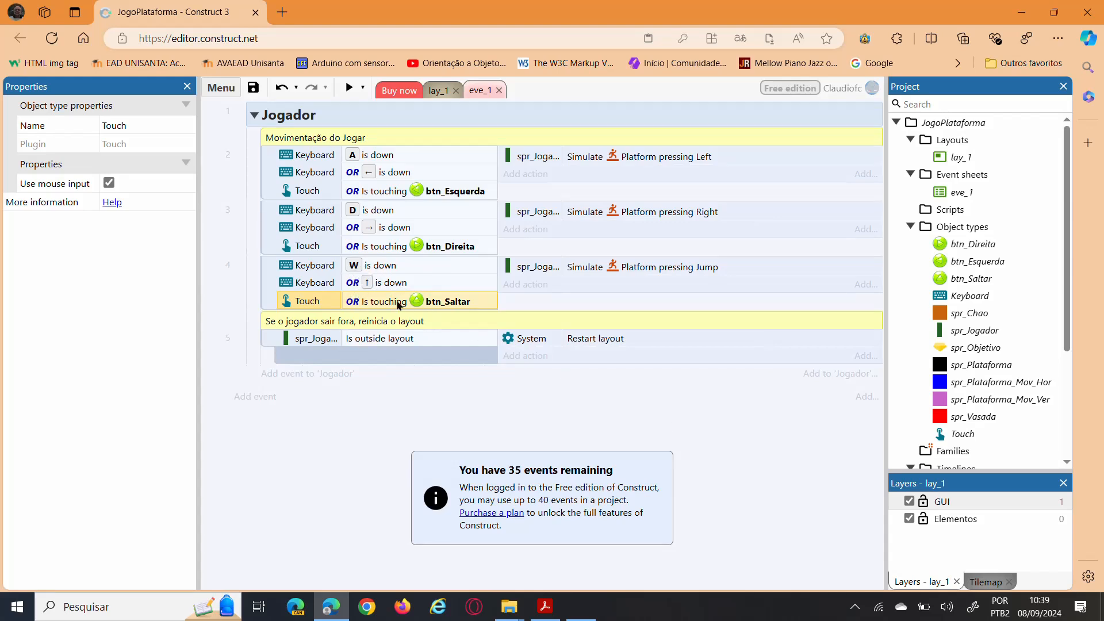
click(252, 88)
Preview the game, test moving and jumping the player with the on-screen jump, right and left buttons, and close the preview.
click(350, 91)
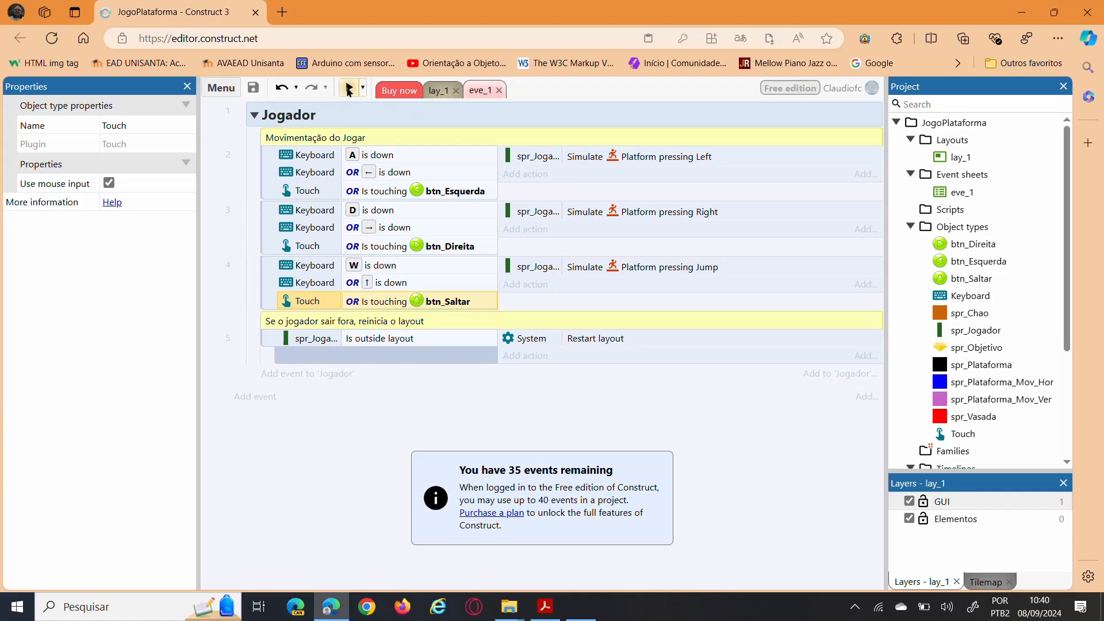
click(349, 91)
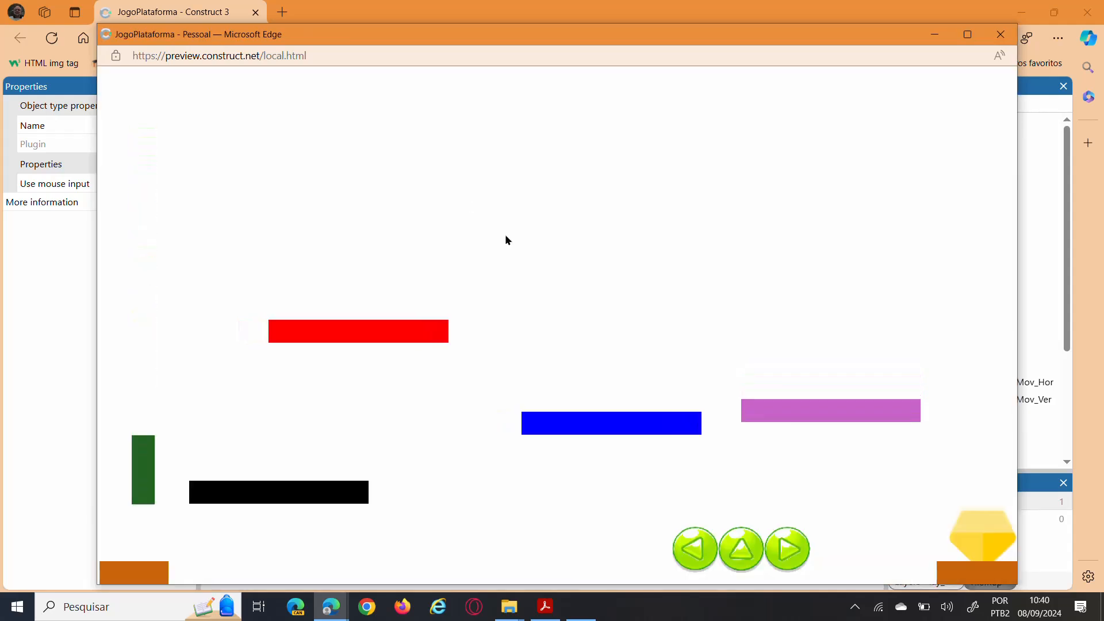
click(740, 550)
click(740, 550)
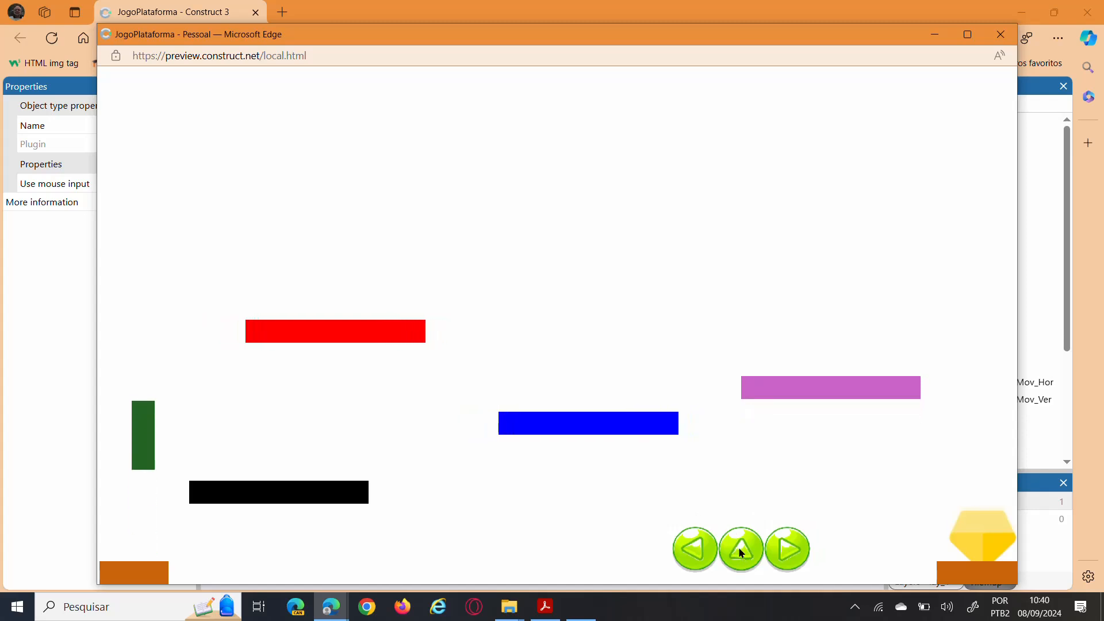
click(738, 547)
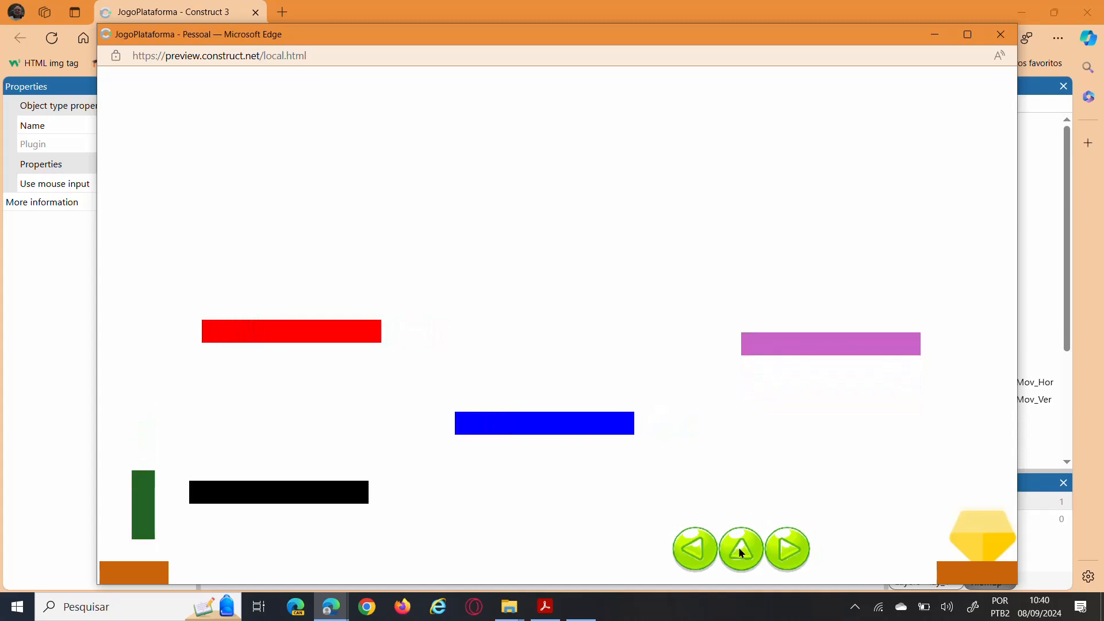
click(787, 553)
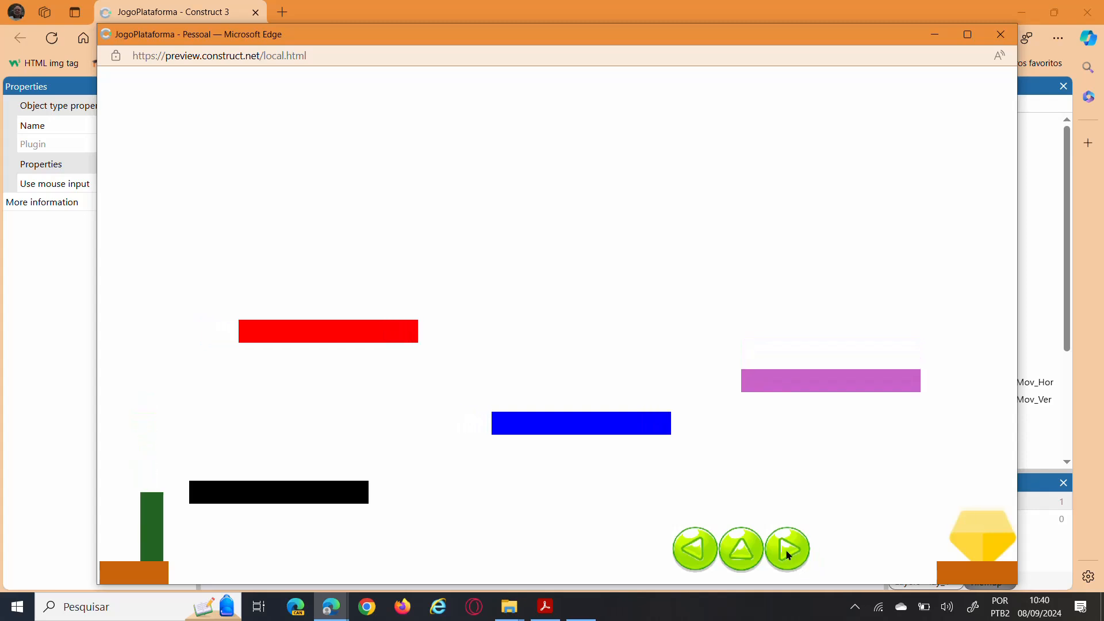
click(689, 557)
click(685, 553)
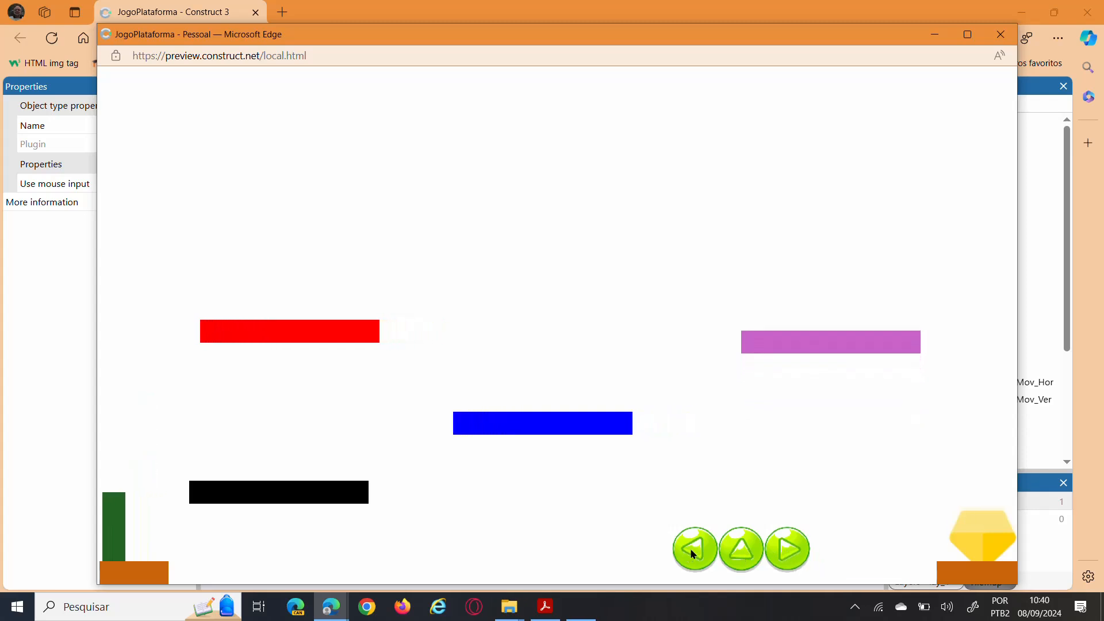
click(738, 546)
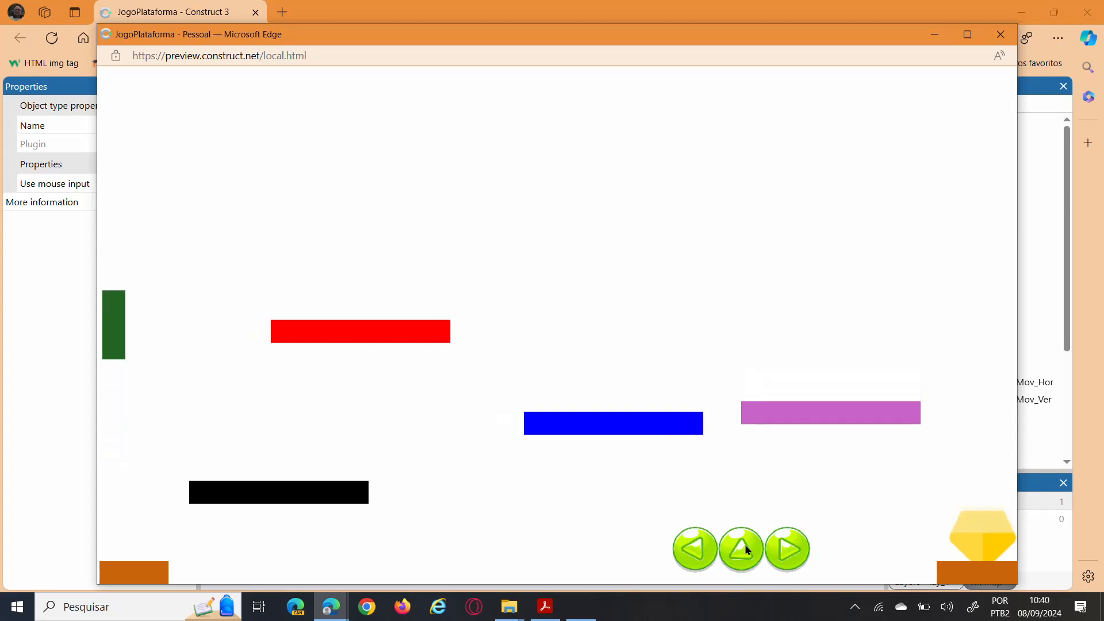
click(747, 550)
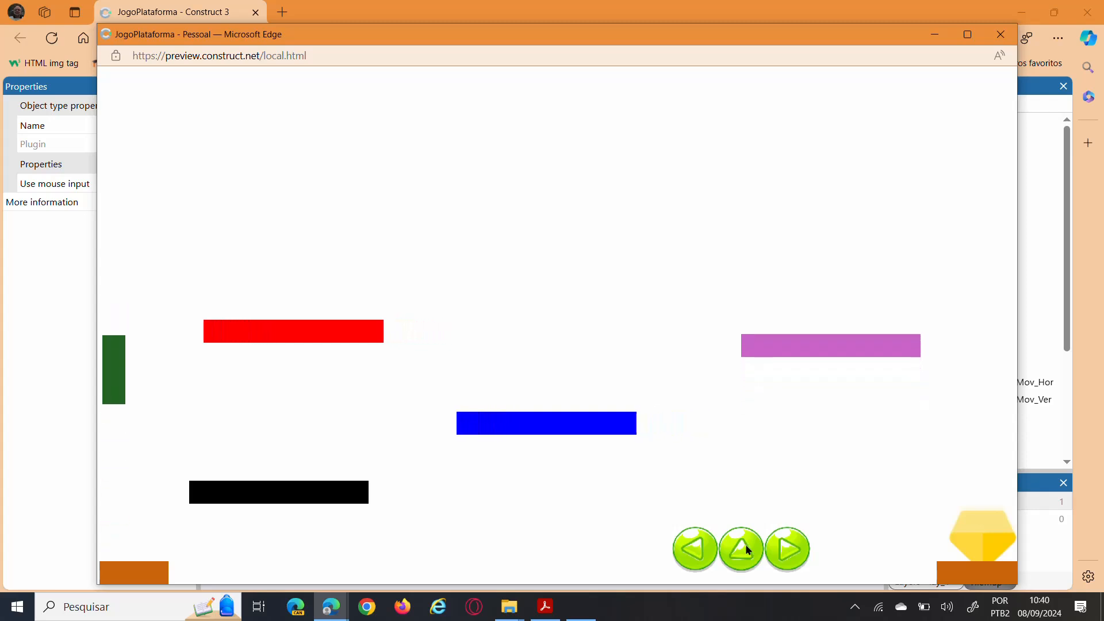
click(747, 550)
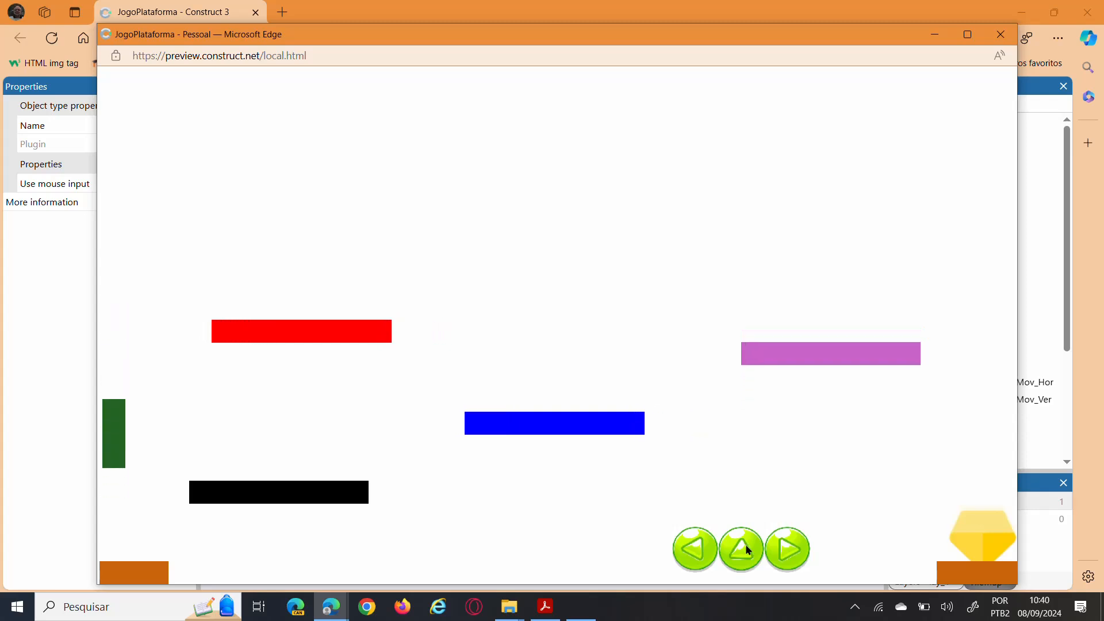
click(783, 556)
click(783, 557)
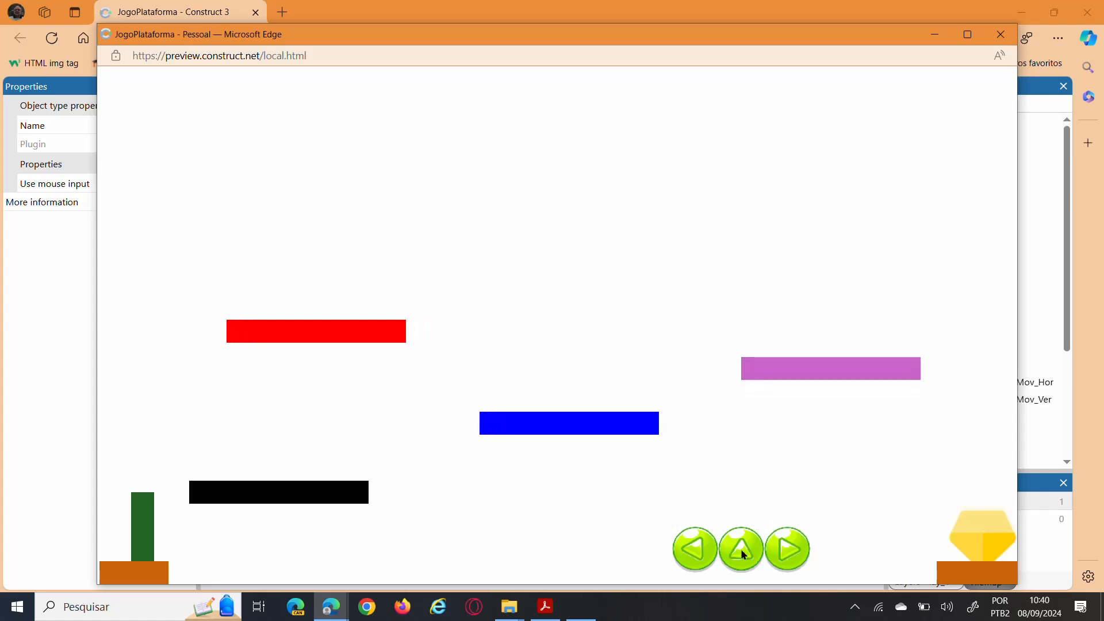
click(741, 551)
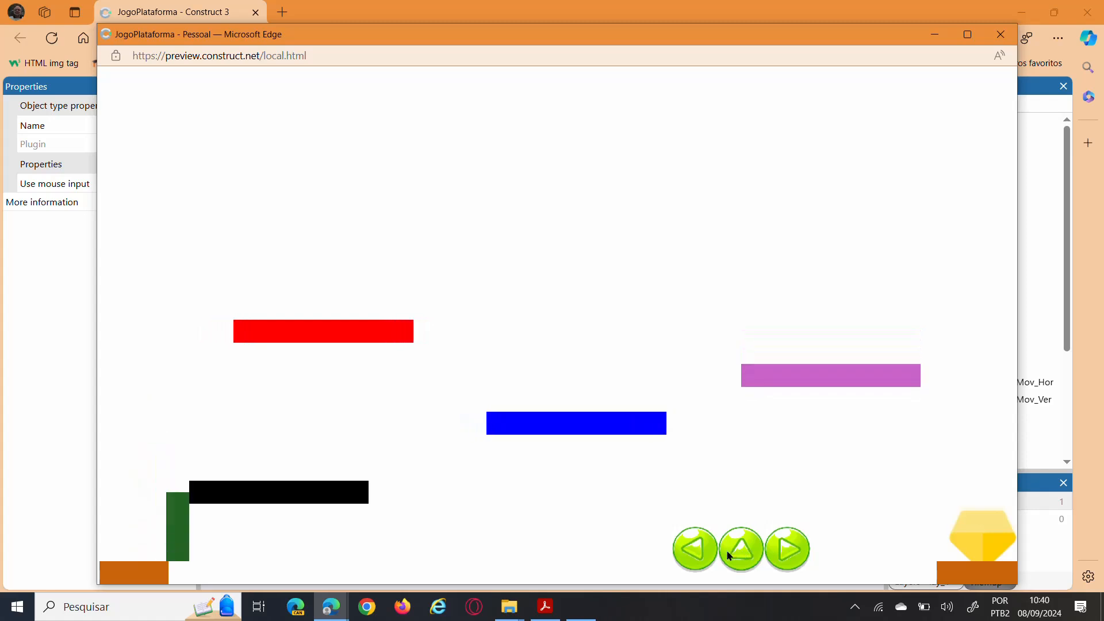
click(700, 550)
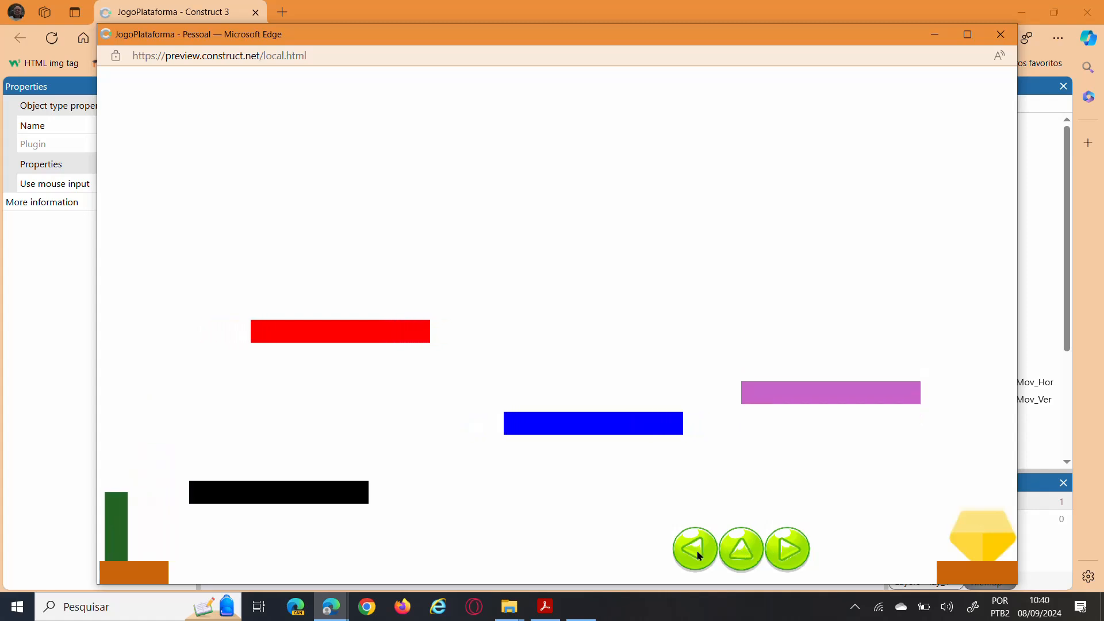
click(775, 545)
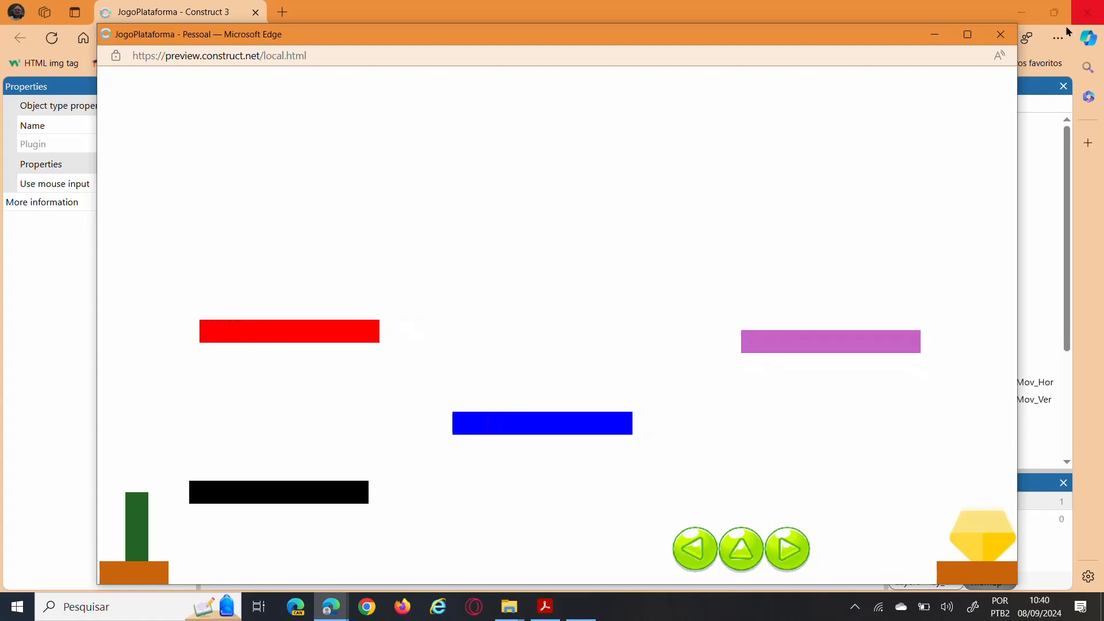
click(1001, 35)
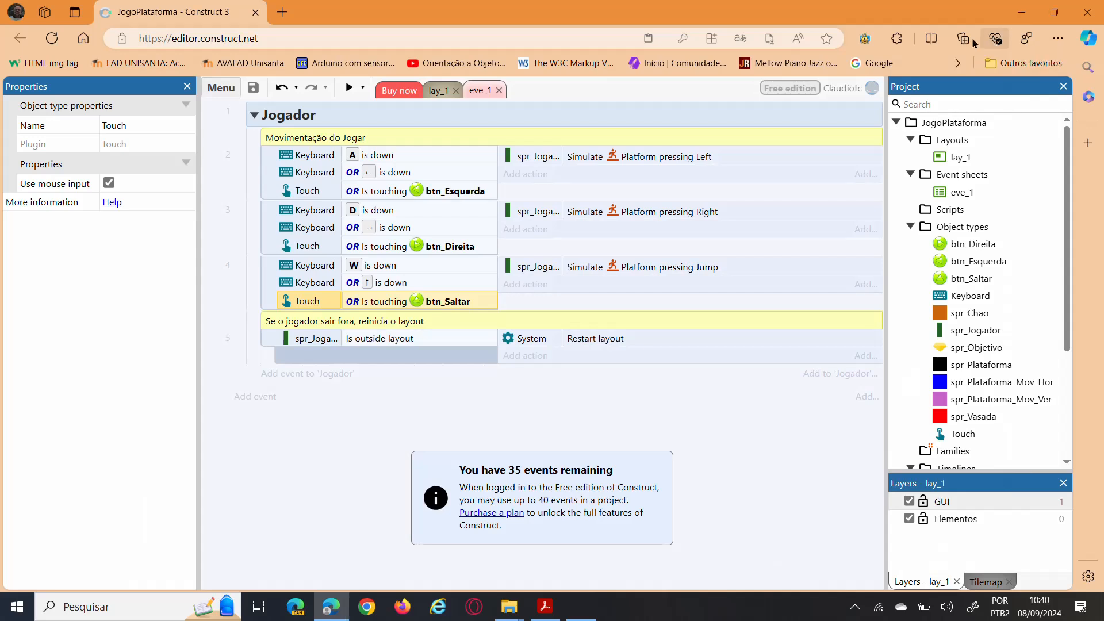